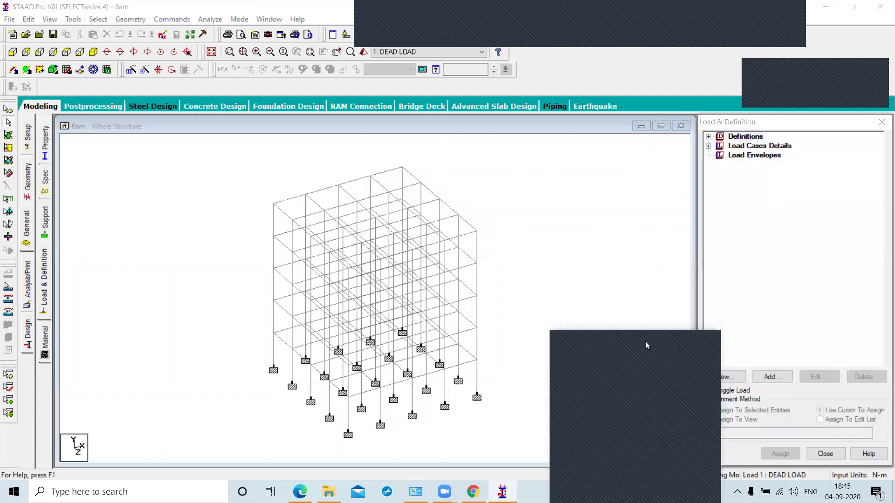
Step: Expand the DEAD LOAD case and examine where its self-weight and uniform member load act on the structure
left_click(708, 145)
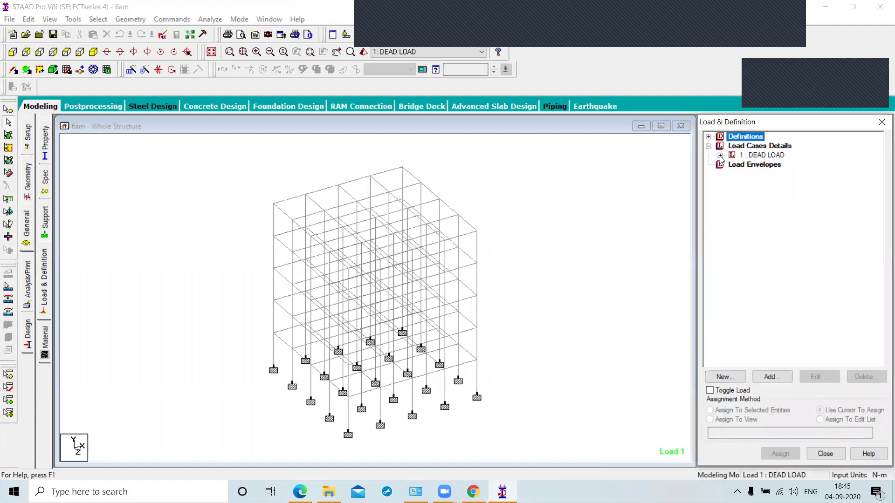
left_click(721, 156)
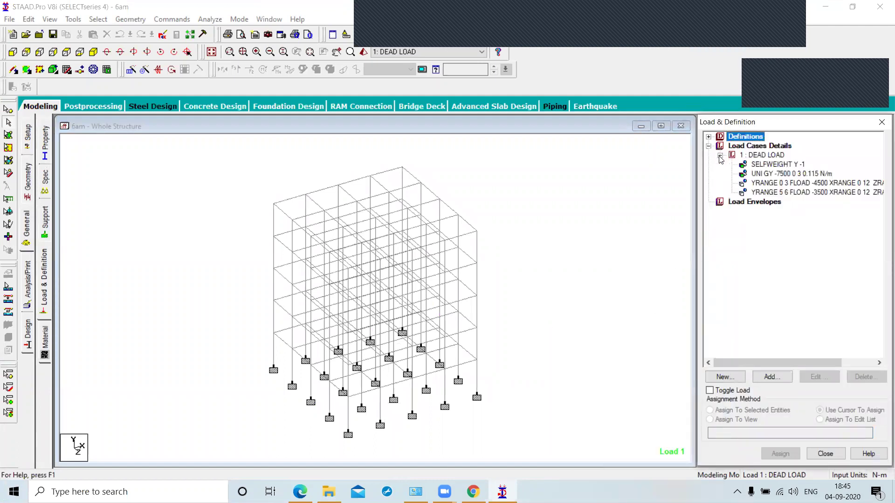
left_click(761, 165)
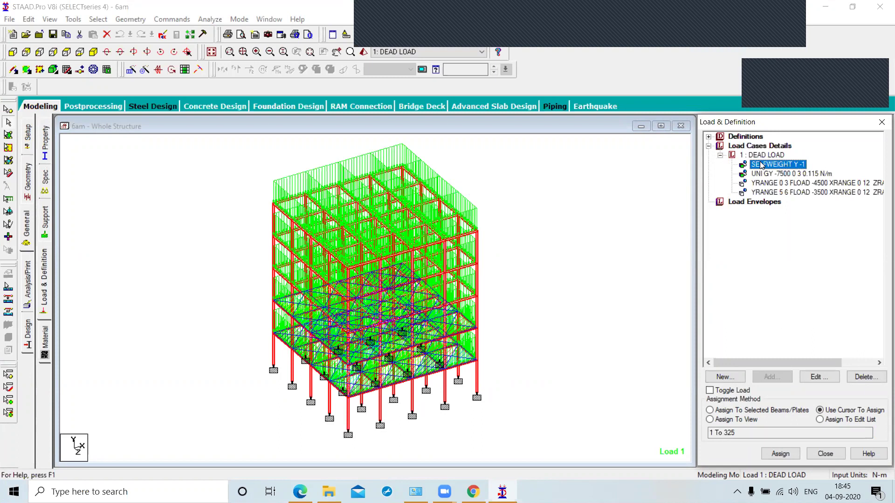
left_click(581, 294)
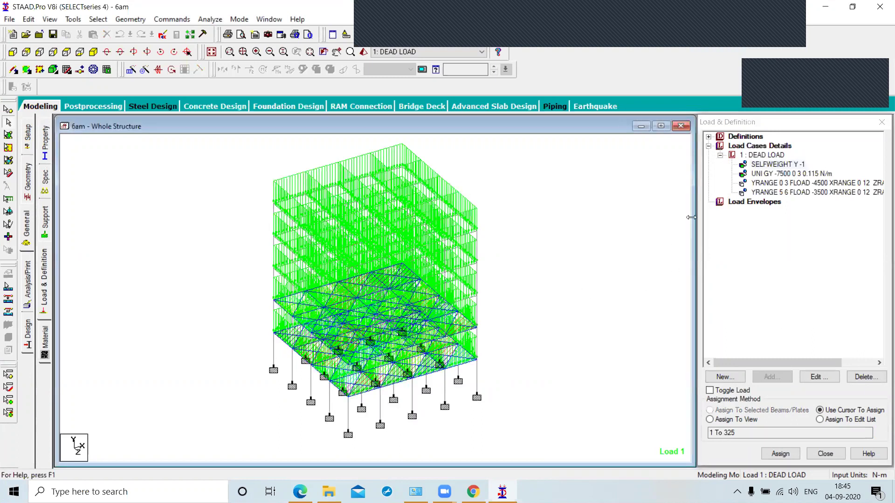
left_click(755, 165)
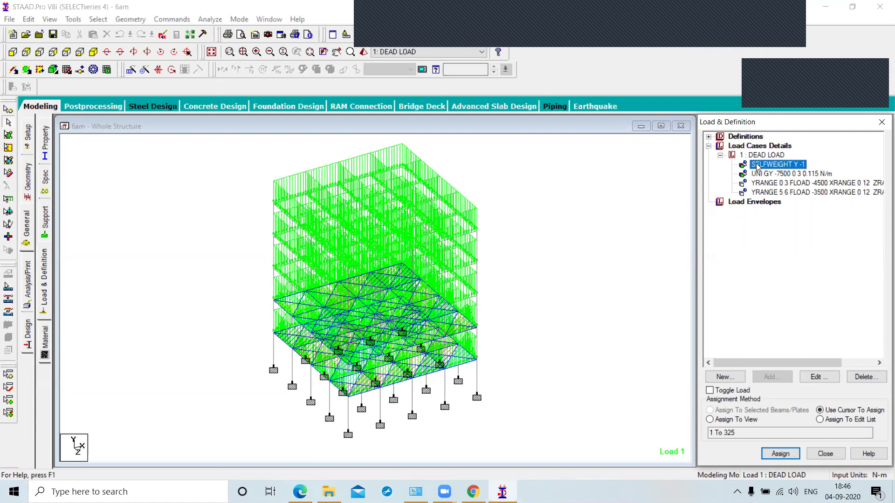
left_click(774, 174)
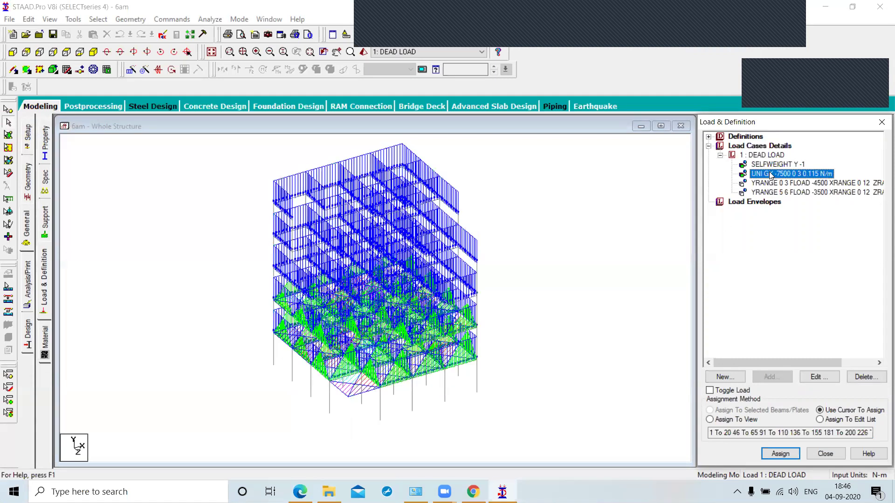
left_click(767, 166)
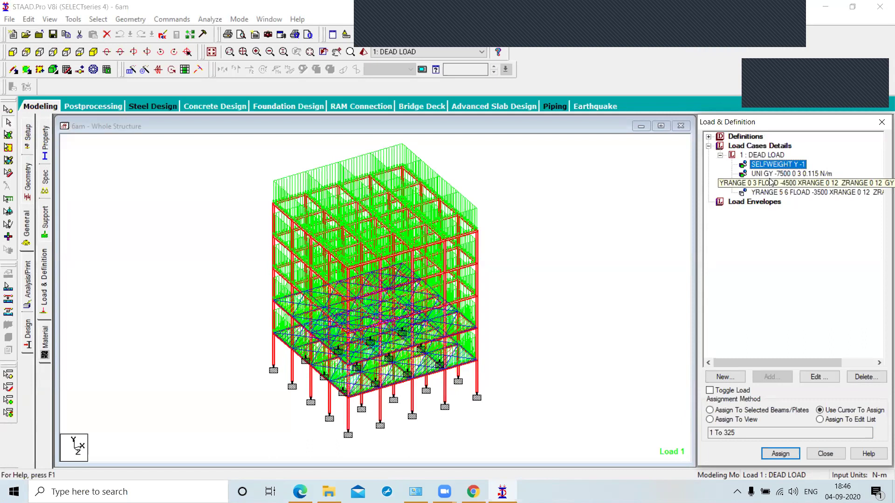
left_click(776, 173)
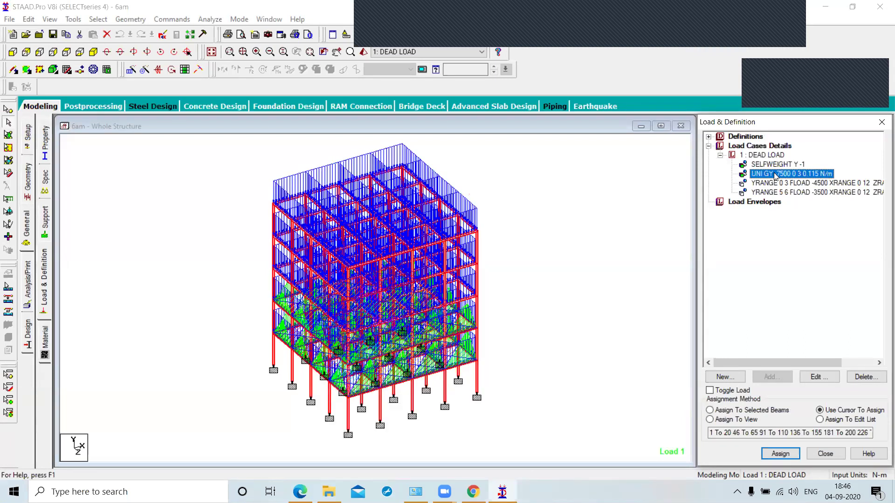
left_click(584, 261)
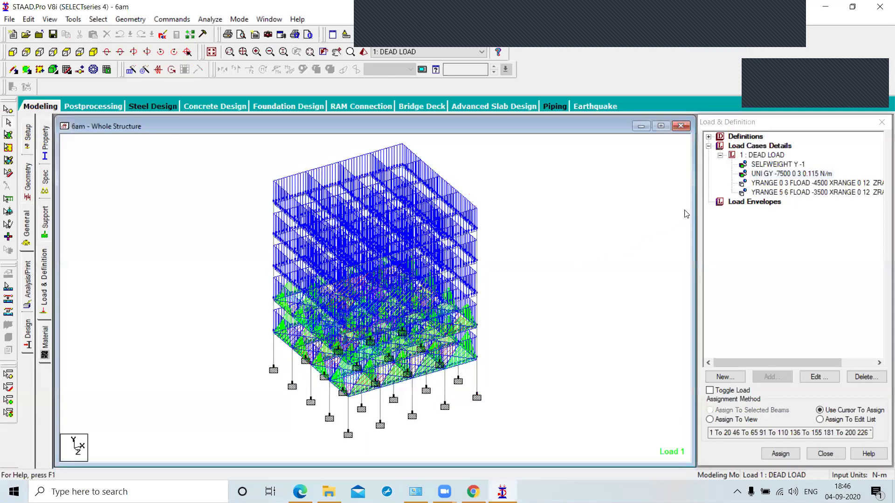
Step: Review the definition of the dead load case's uniform member force and its distribution over the frame
left_click(787, 174)
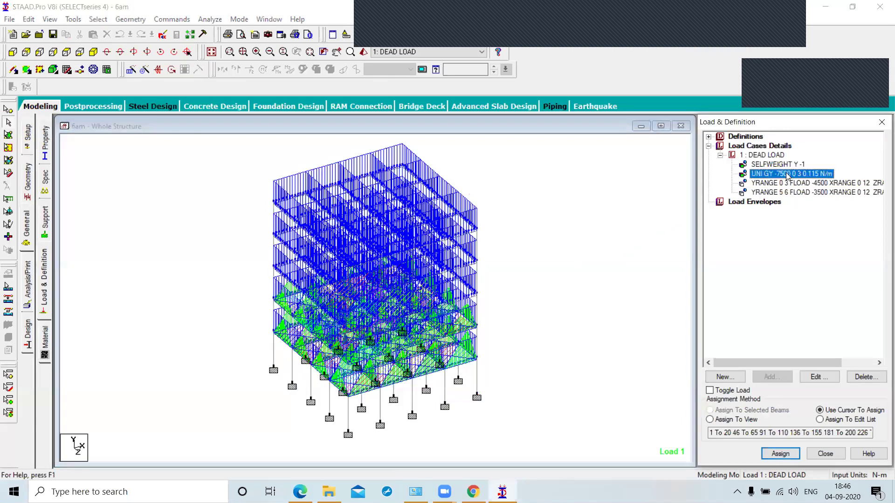
double_click(787, 174)
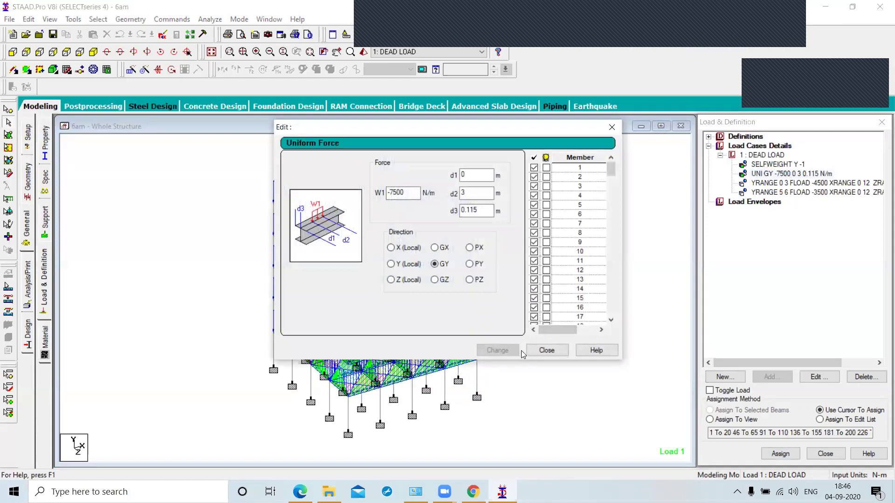
left_click(545, 350)
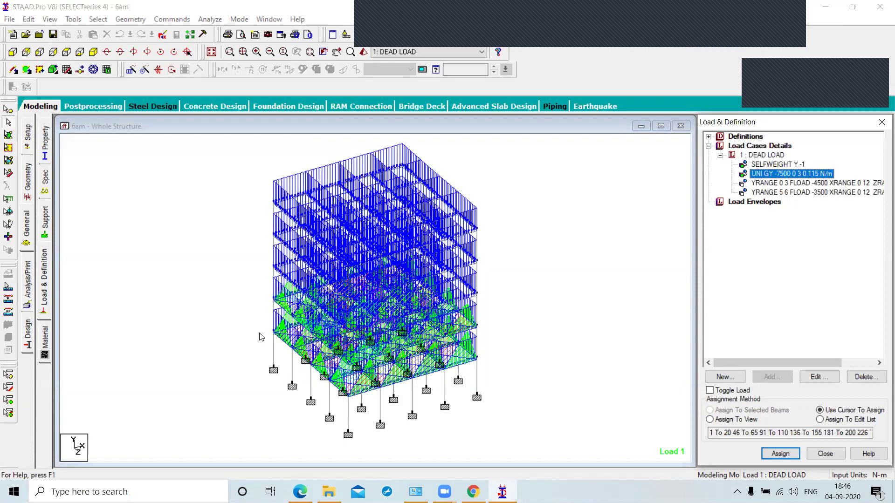
scroll(306, 366, "up", 2)
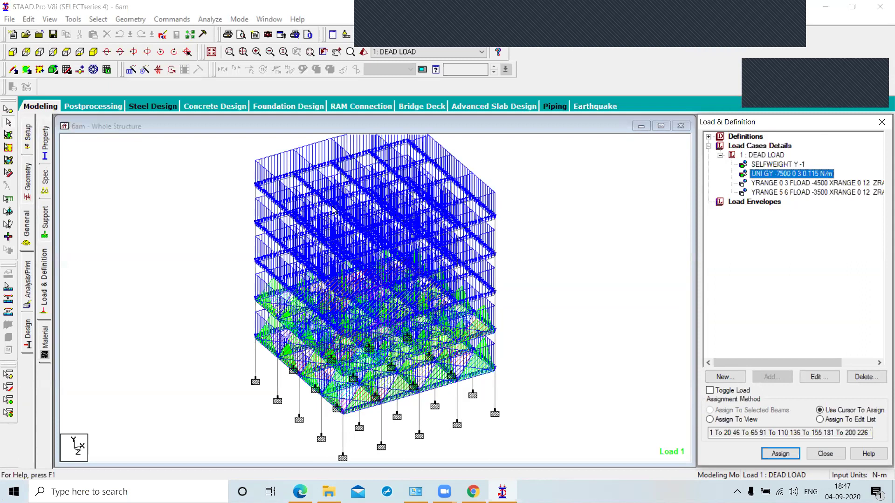
Step: Examine the two floor loads of the DEAD LOAD case and the storeys they cover, using a front view of the frame
left_click(769, 185)
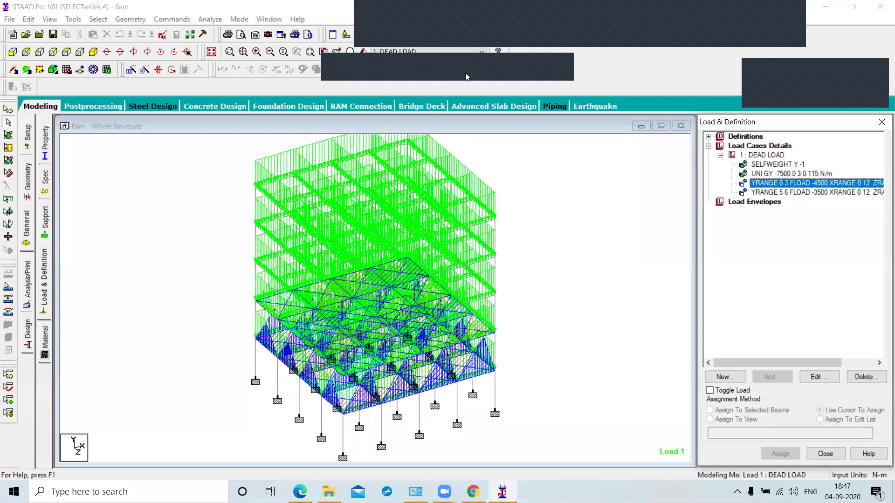
left_click(475, 73)
left_click(792, 182)
left_click(793, 192)
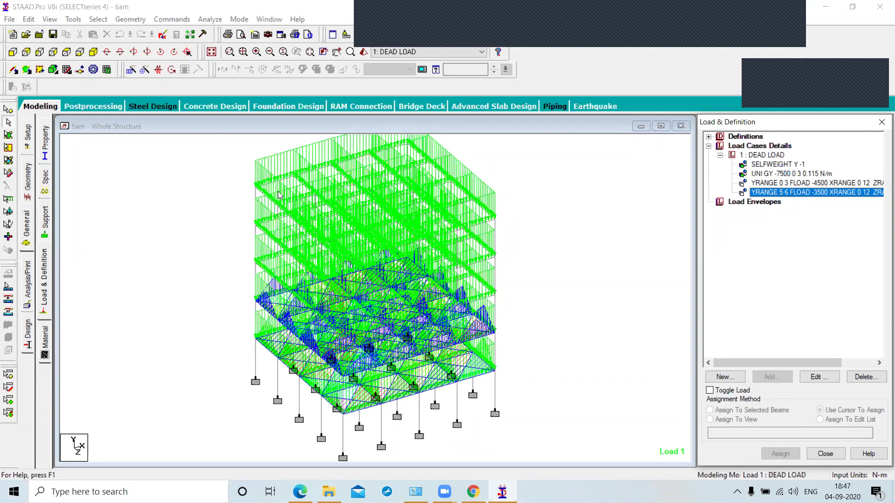
left_click(12, 52)
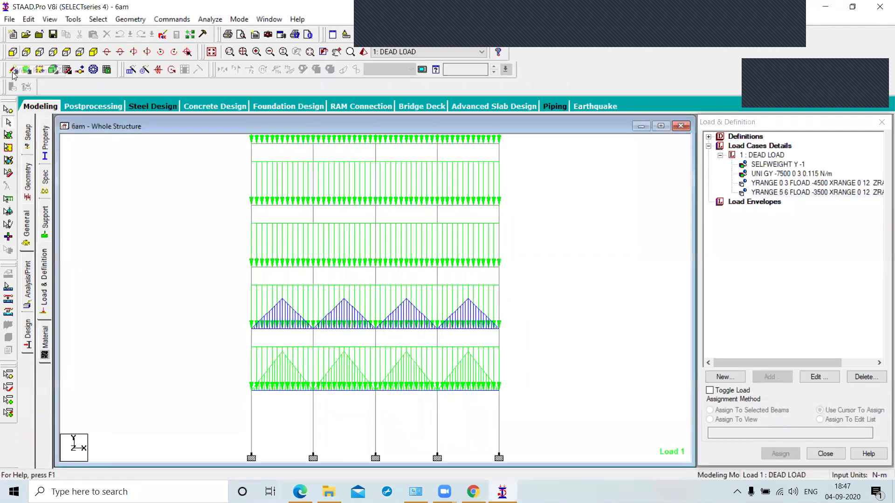
left_click(777, 192)
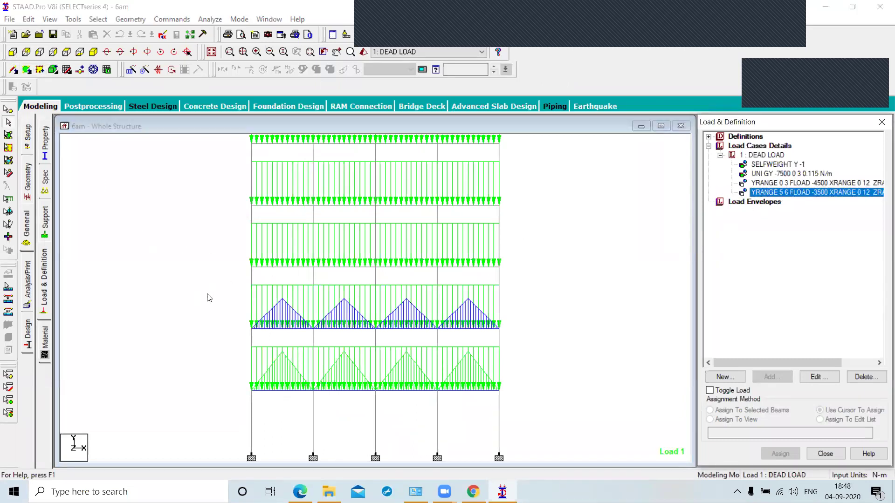
left_click_drag(234, 259, 519, 271)
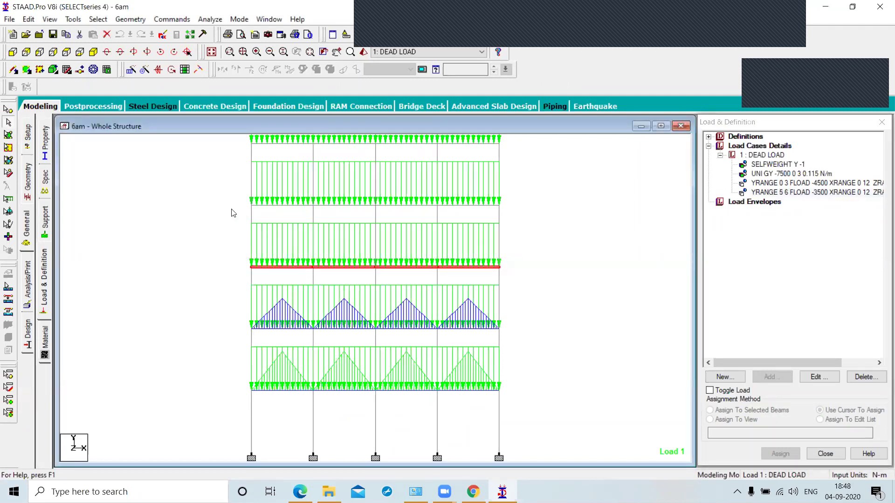
left_click(264, 236)
Step: Set the maximum Y range of the -3500 N/m2 floor load to 15 m and show the frame in isometric view
left_click(791, 196)
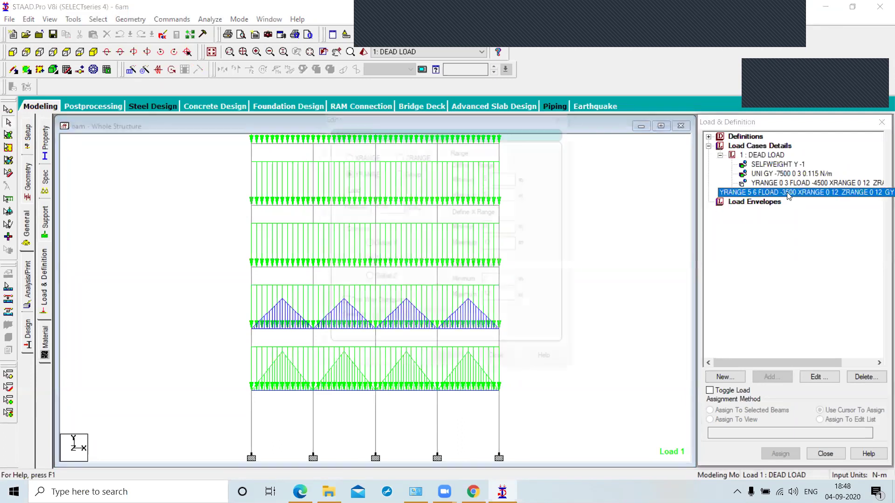
double_click(791, 192)
left_click(508, 244)
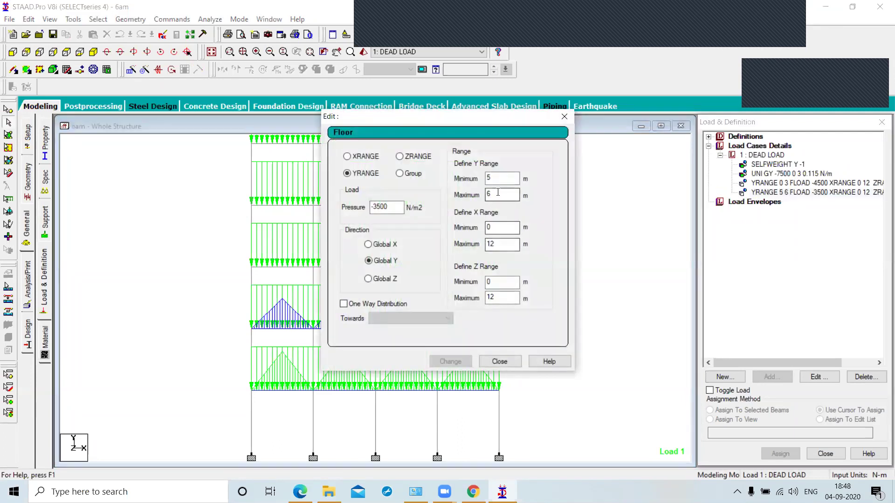
left_click_drag(495, 195, 450, 198)
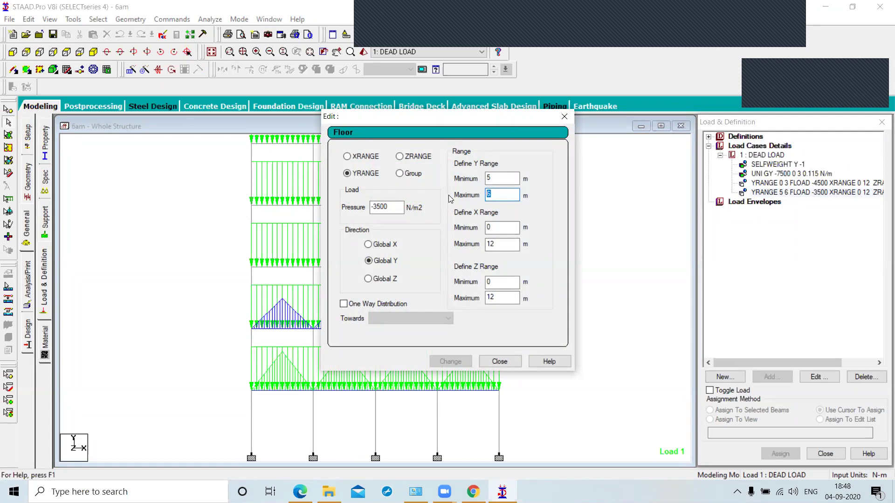
type("15")
left_click(451, 363)
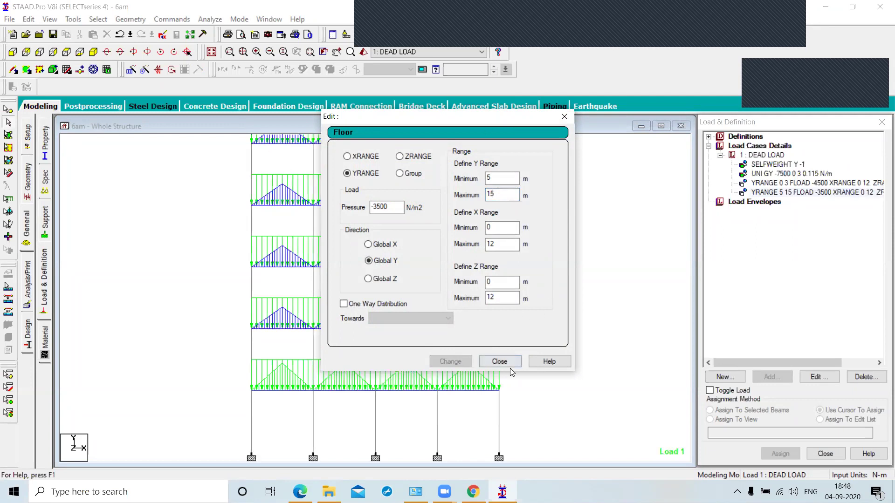
left_click(499, 362)
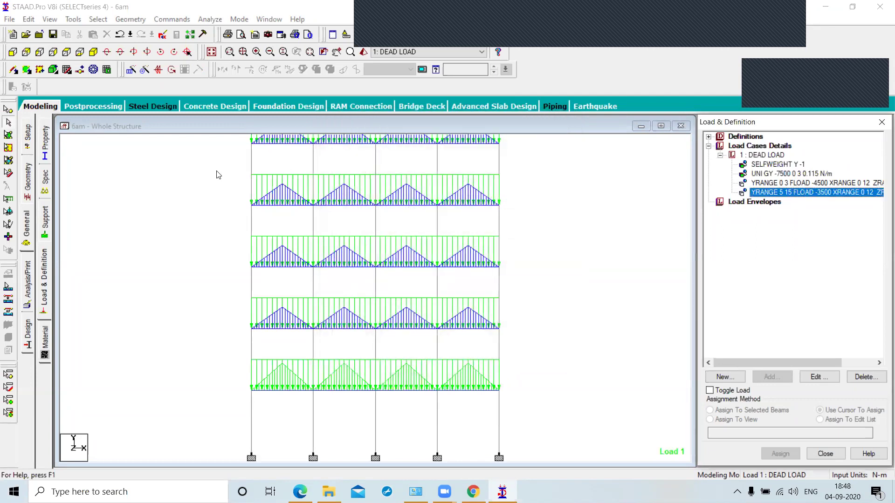
left_click(93, 51)
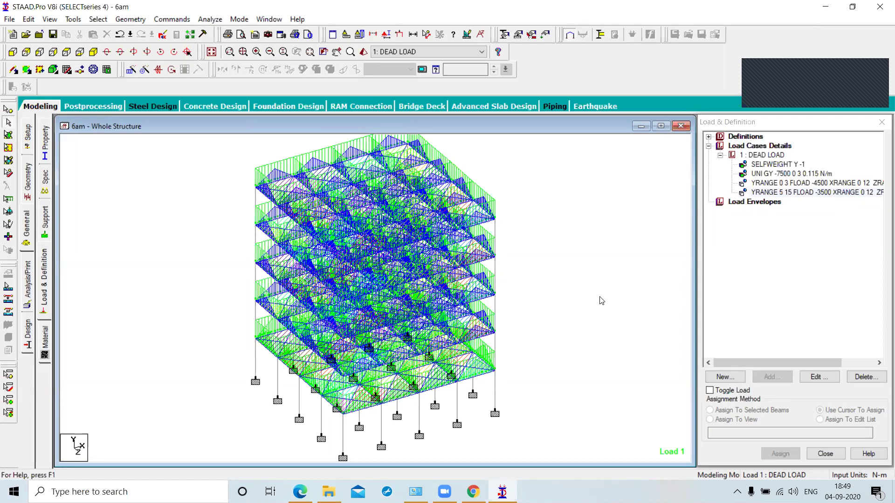
Step: Review the Uniform Force settings for a new member load in the DEAD LOAD case, accepting the automatic file save
left_click(778, 174)
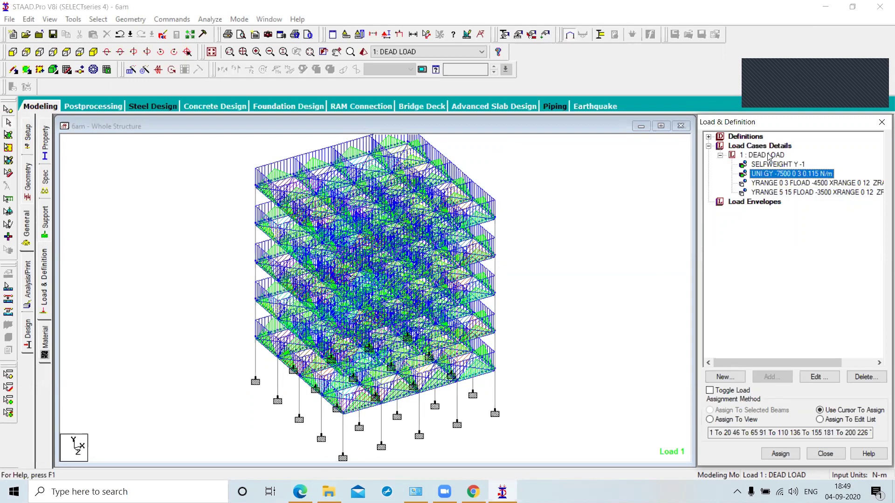
left_click(766, 155)
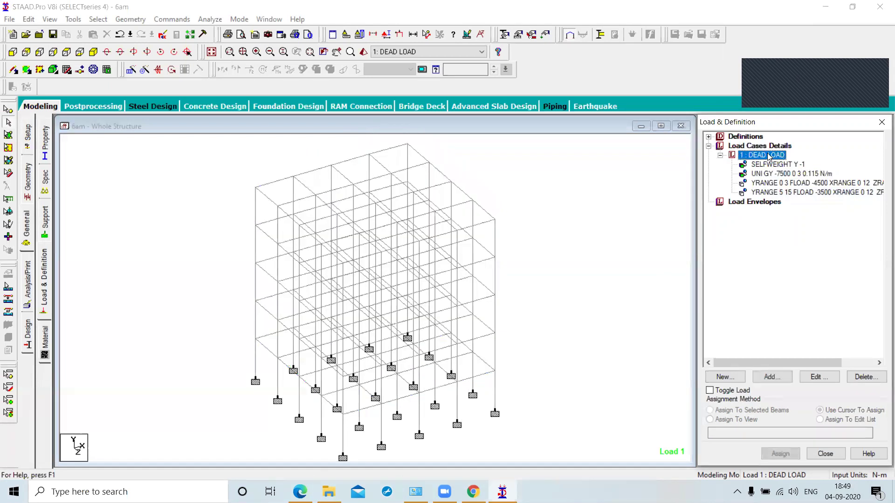
left_click(773, 378)
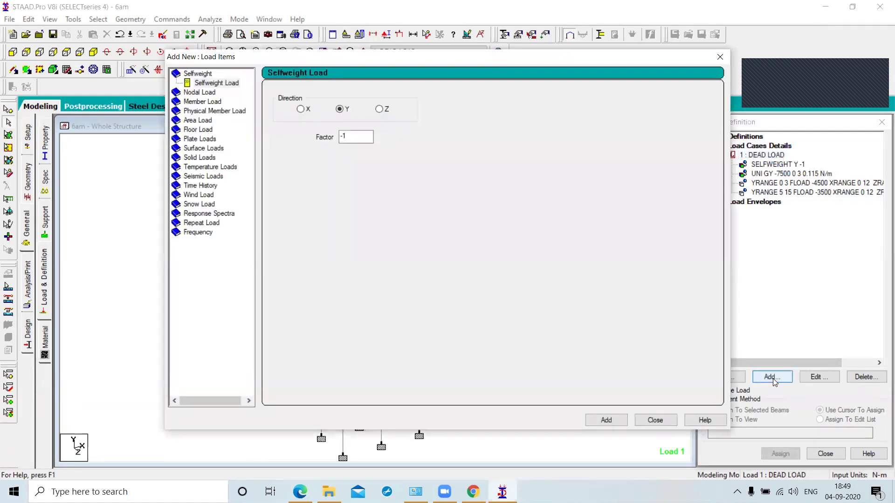
left_click(202, 102)
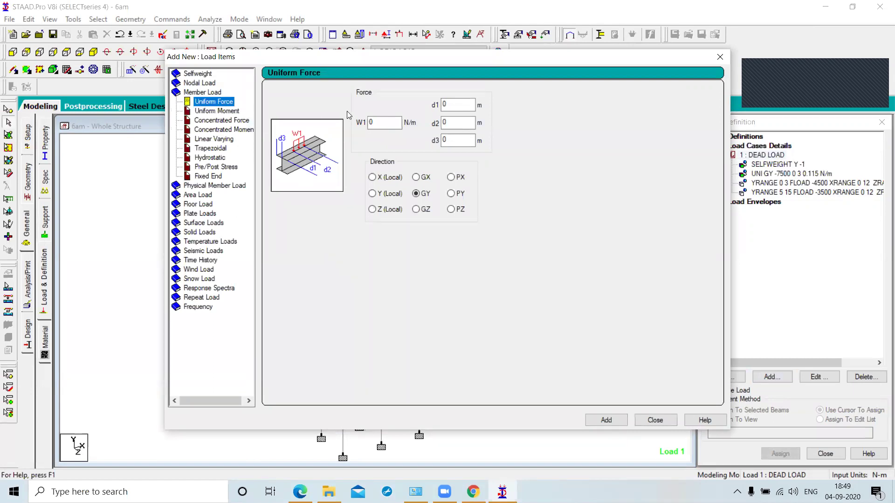
left_click(385, 124)
left_click_drag(377, 124, 355, 126)
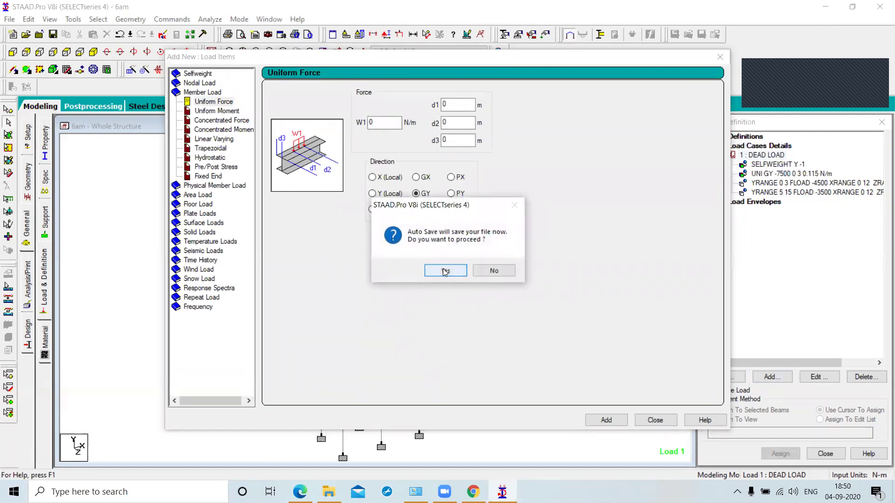
left_click(445, 272)
left_click(382, 259)
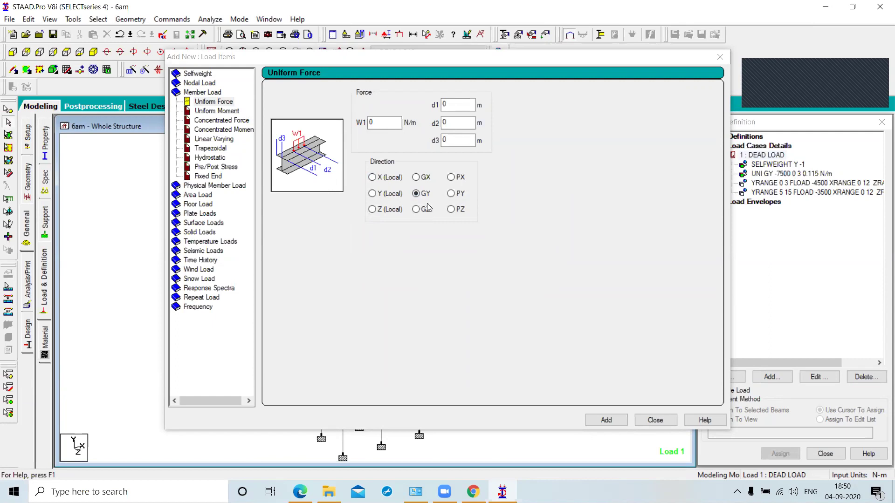
left_click(379, 120)
left_click(376, 123)
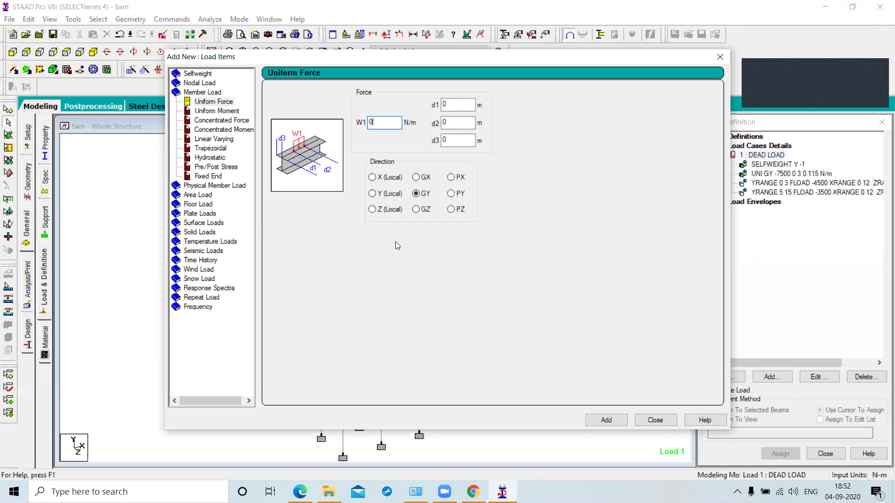
left_click(655, 420)
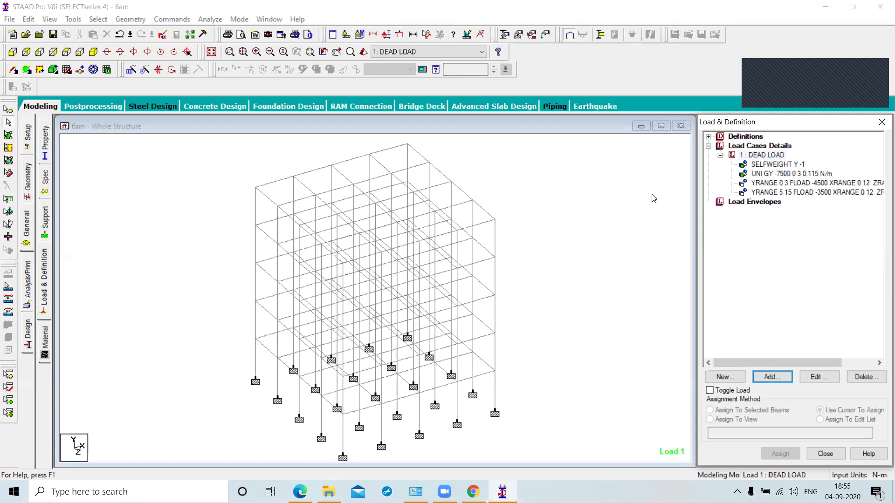
left_click(720, 156)
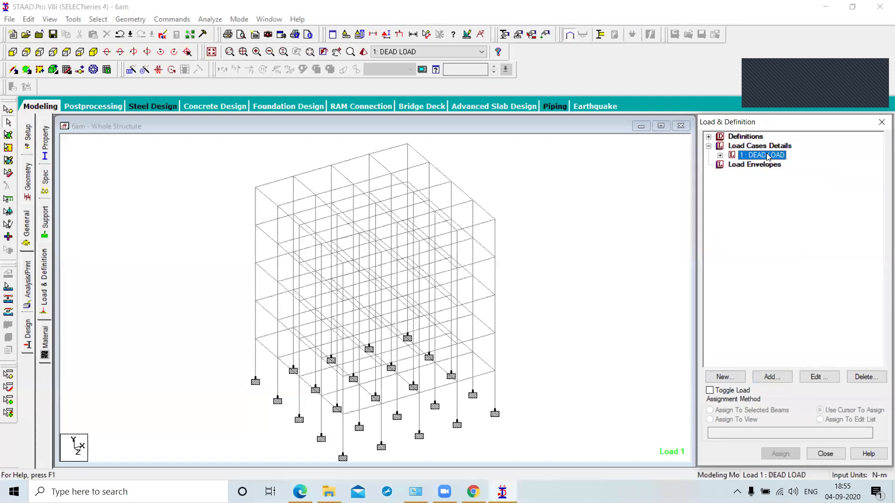
key("alt+Tab")
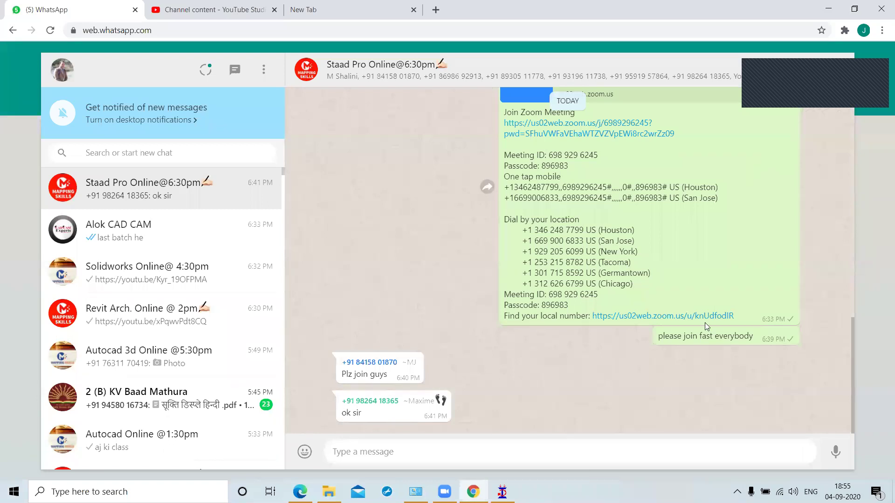
left_click(502, 492)
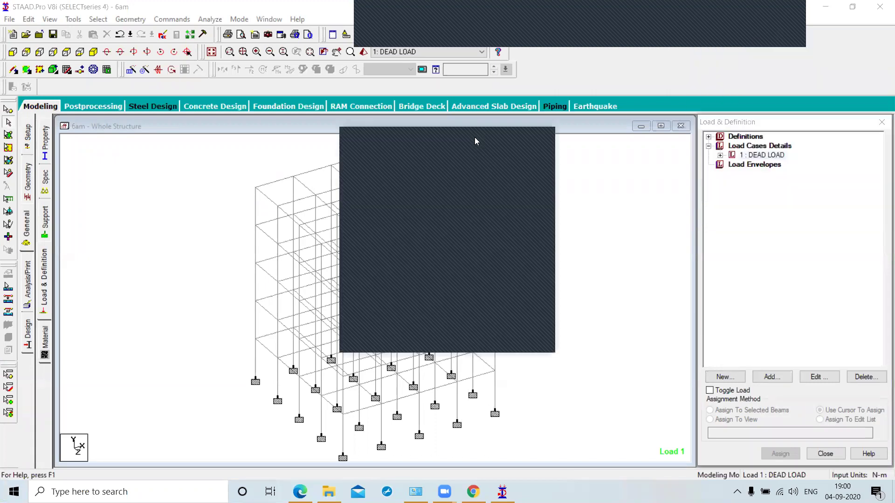
Step: Add primary load case 2 with loading type Live and the title "Live"
left_click(753, 146)
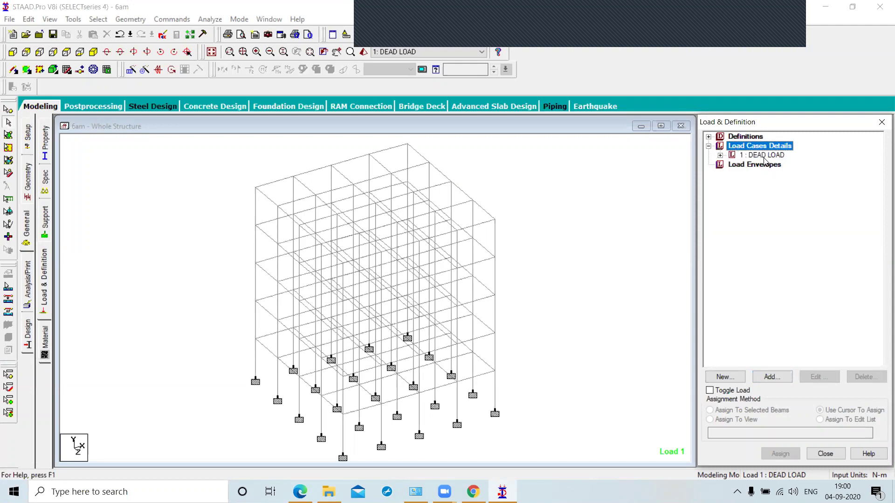
left_click(764, 377)
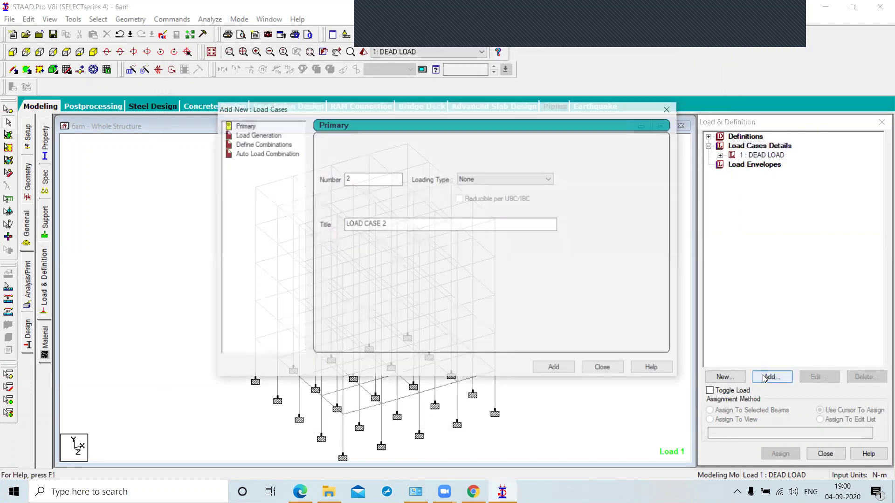
left_click(496, 180)
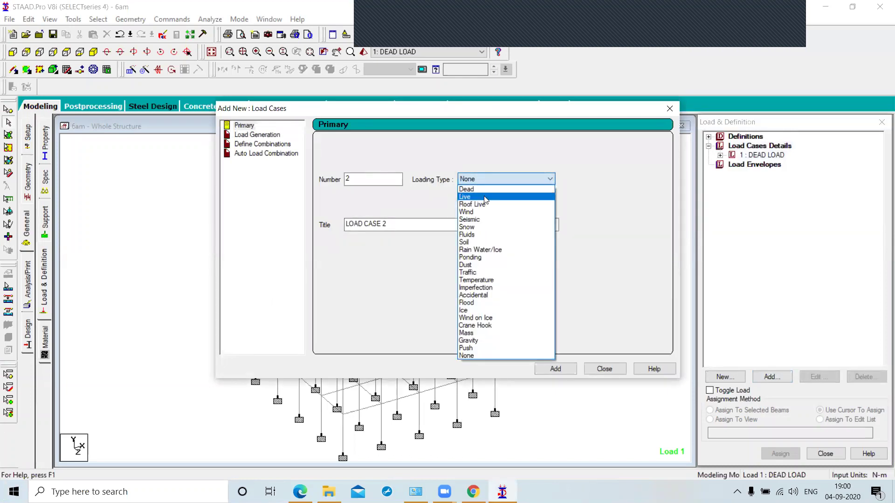
left_click(485, 197)
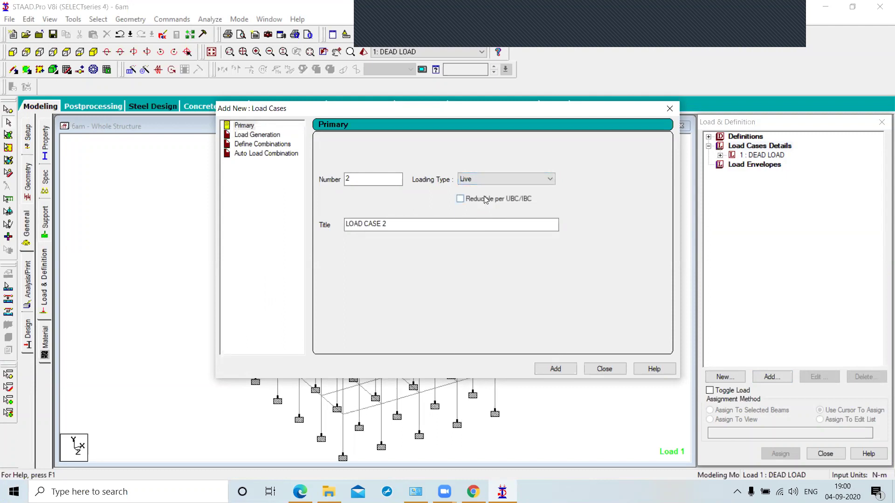
left_click_drag(410, 224, 313, 208)
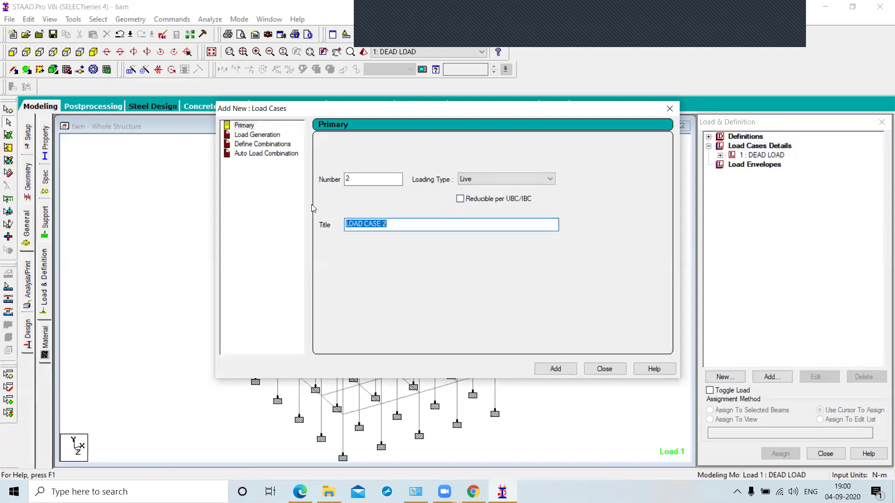
type("Live")
left_click(554, 369)
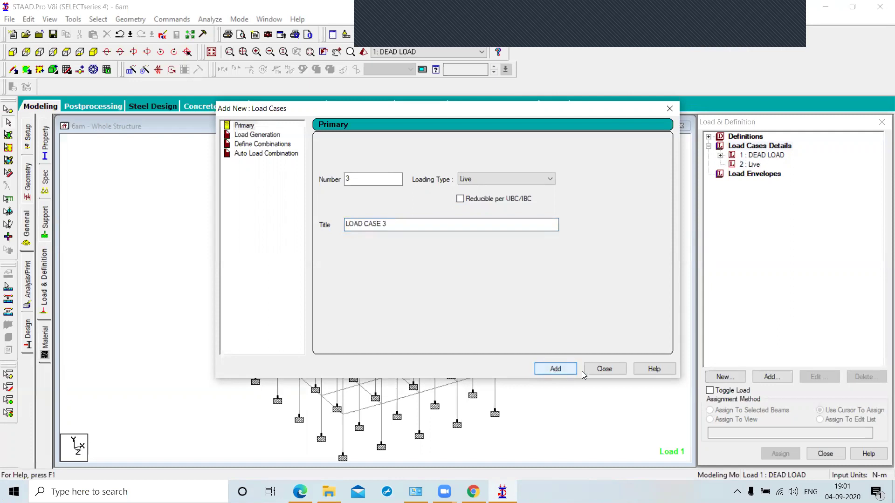
left_click(605, 369)
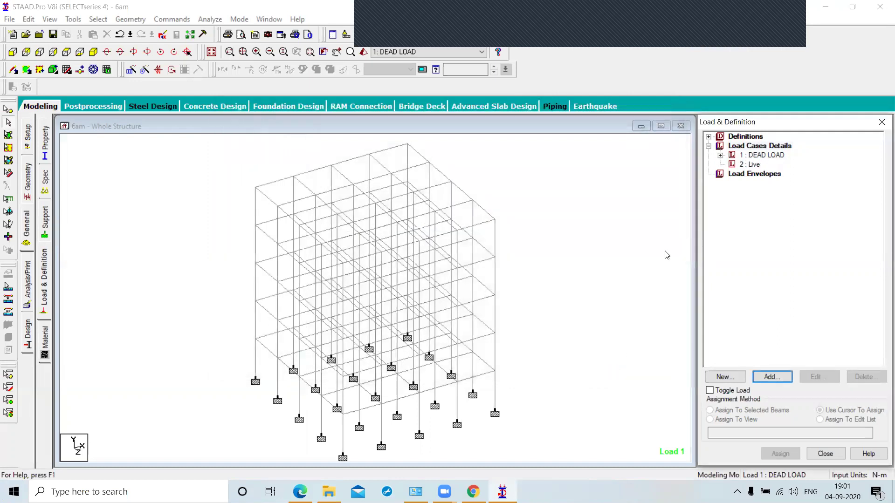
left_click(753, 166)
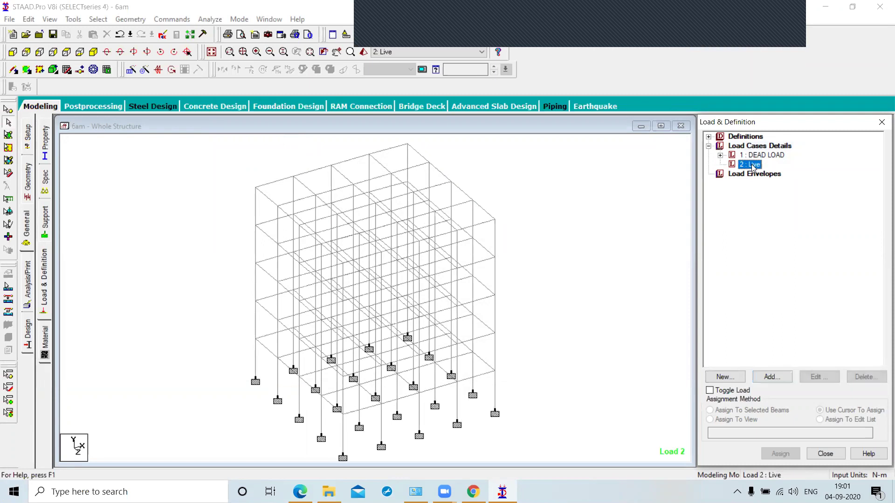
left_click(772, 377)
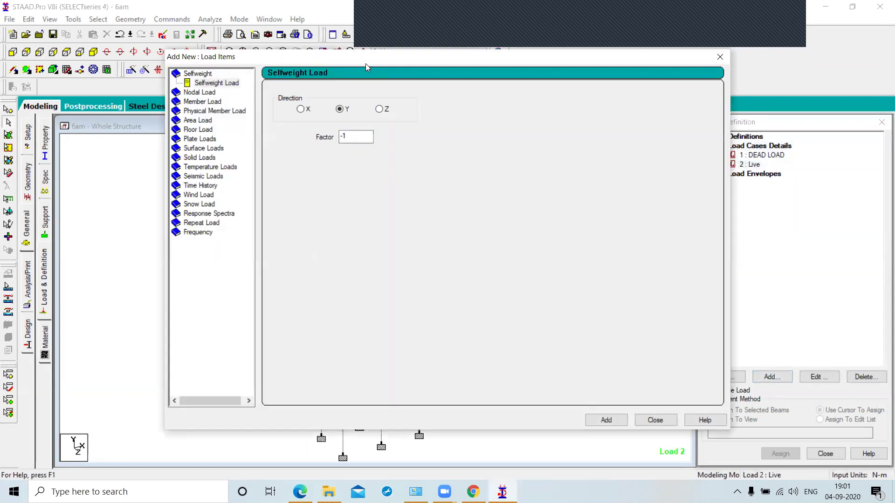
left_click_drag(366, 64, 413, 320)
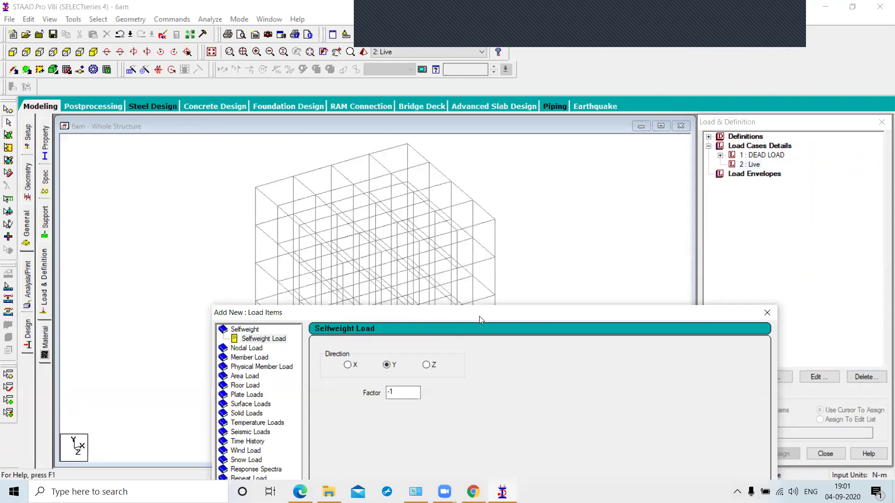
left_click_drag(484, 319, 814, 149)
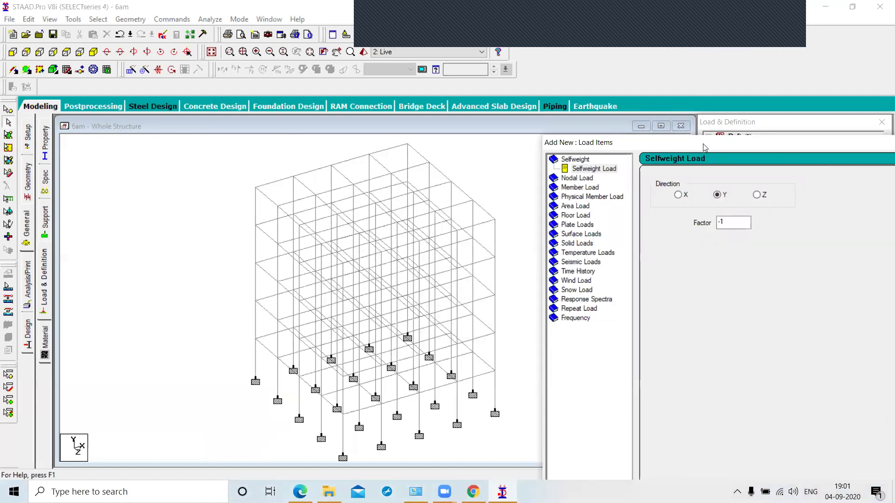
left_click_drag(704, 147, 312, 80)
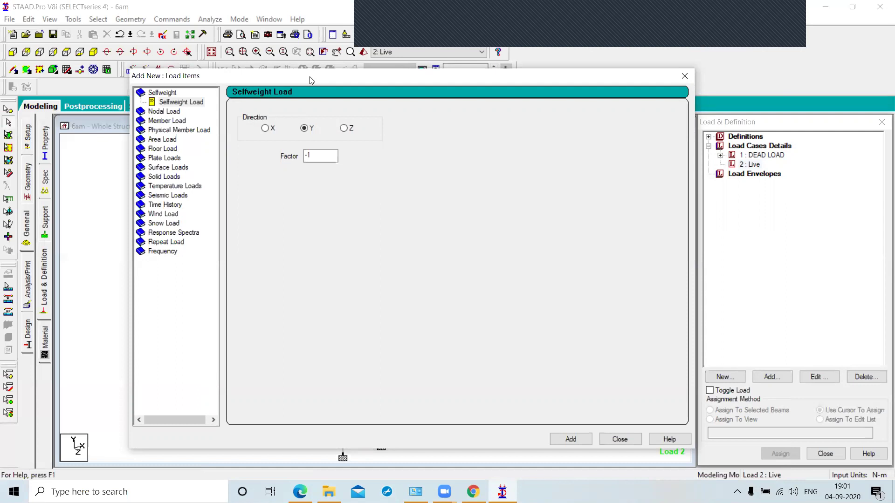
left_click(684, 77)
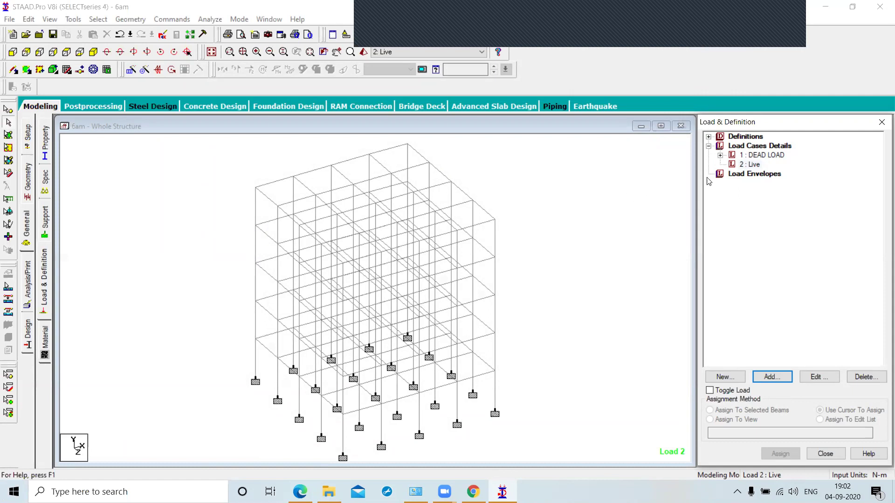
Step: Change the title of load case 2 to "Live 1st"
left_click(747, 166)
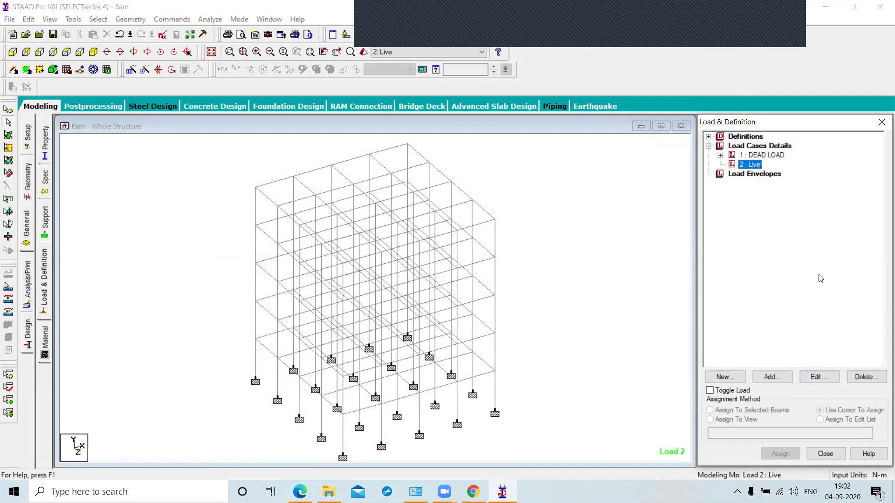
left_click(819, 377)
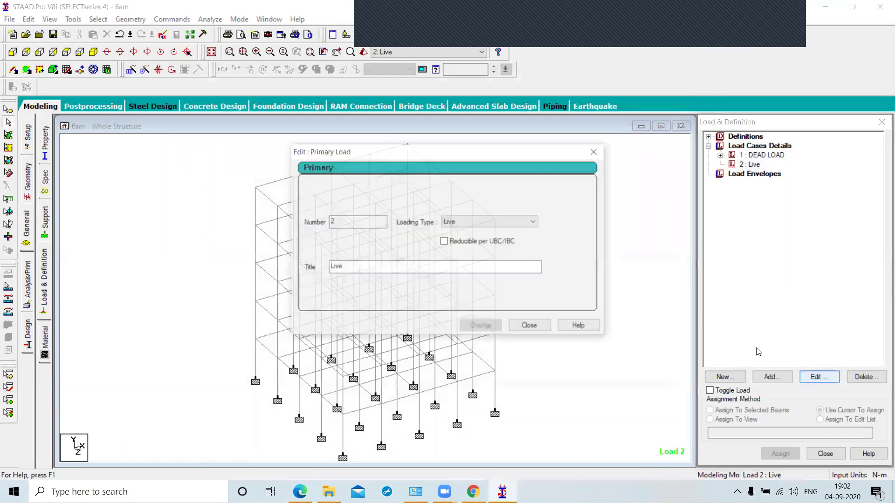
left_click(362, 266)
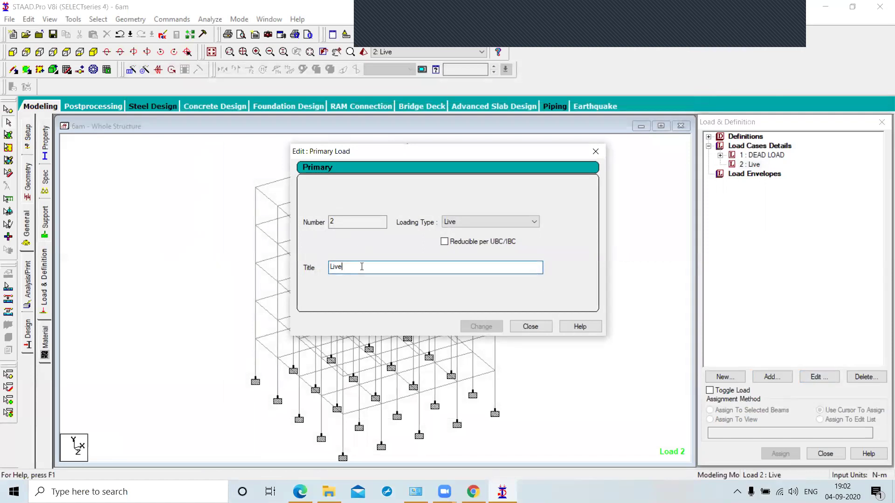
type("1st")
left_click(481, 326)
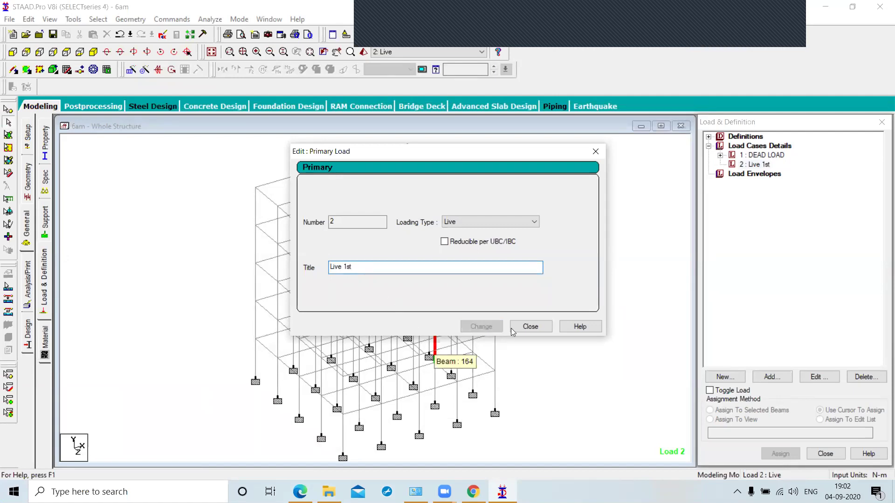
left_click(531, 326)
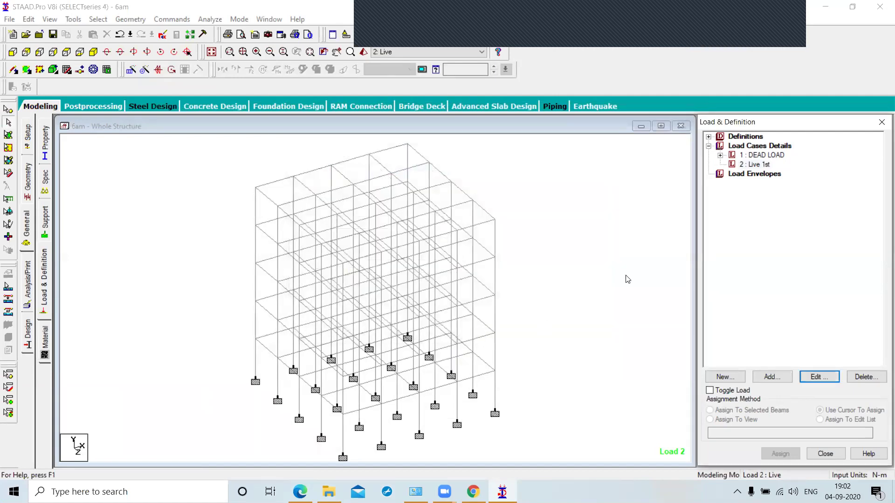
Step: Add primary load cases 3 and 4 of loading type Live, titled "Lve 2" and "Live 3"
left_click(761, 146)
left_click(776, 377)
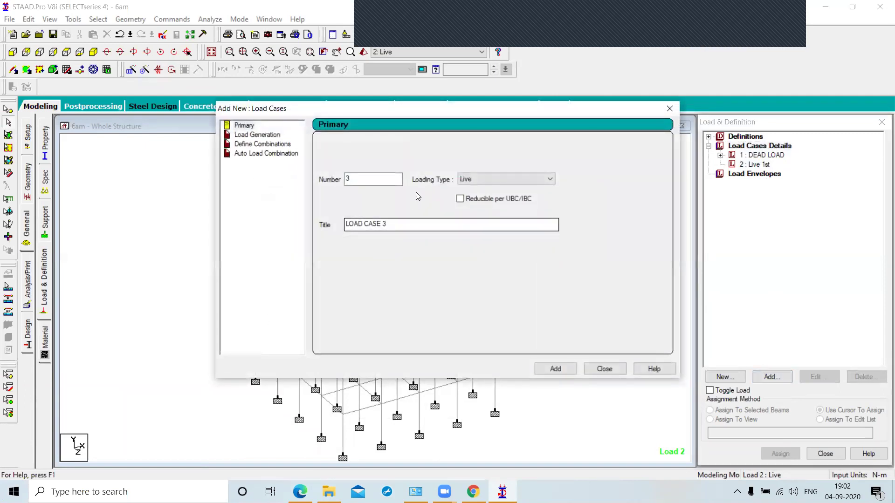
left_click_drag(400, 224, 289, 221)
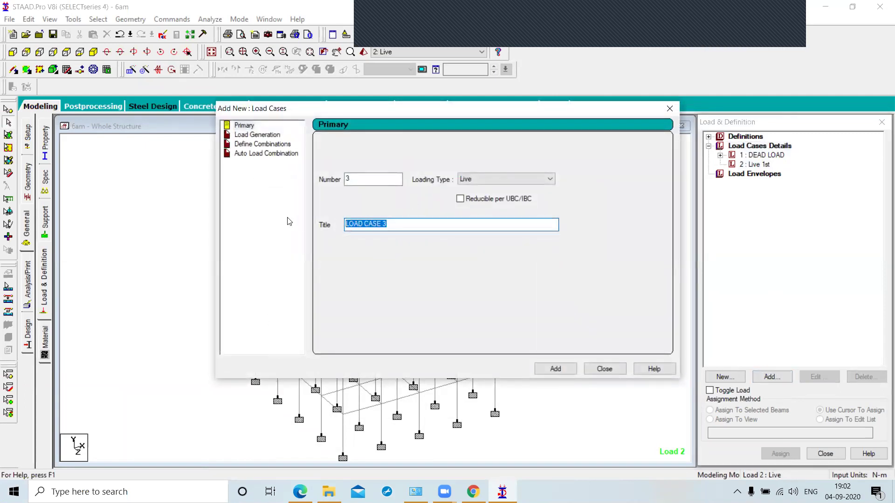
type("Lve 2")
key("Return")
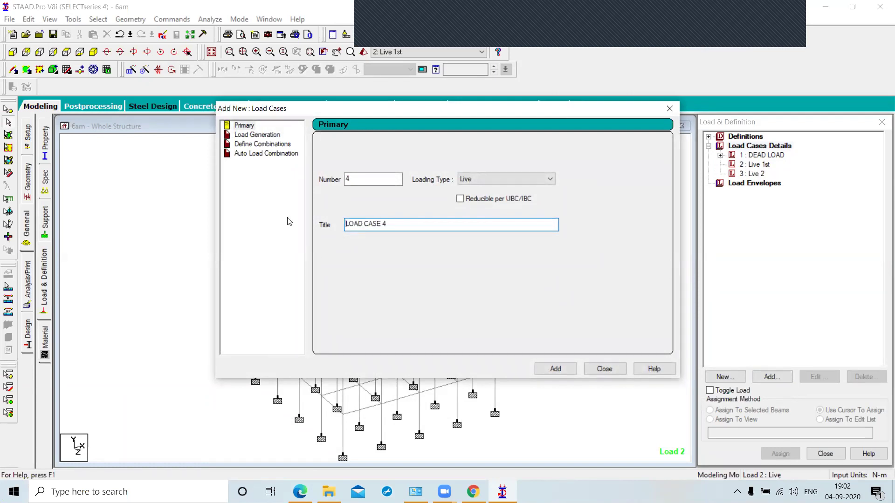
left_click_drag(397, 225, 329, 230)
type("Live 3")
key("Return")
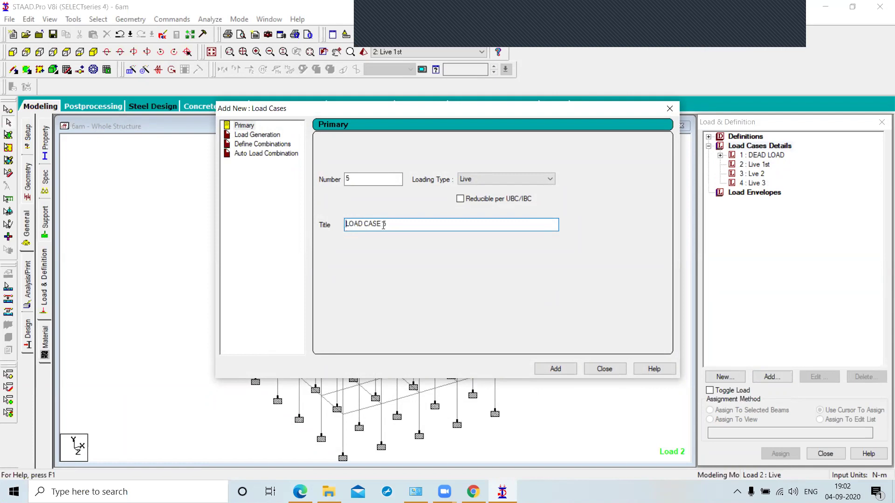
Step: Add primary load cases 5 and 6 of loading type Live, titled "Live 4" and "Live 5", and save the modified structure
left_click_drag(391, 224, 302, 218)
type("Live 4")
key("Return")
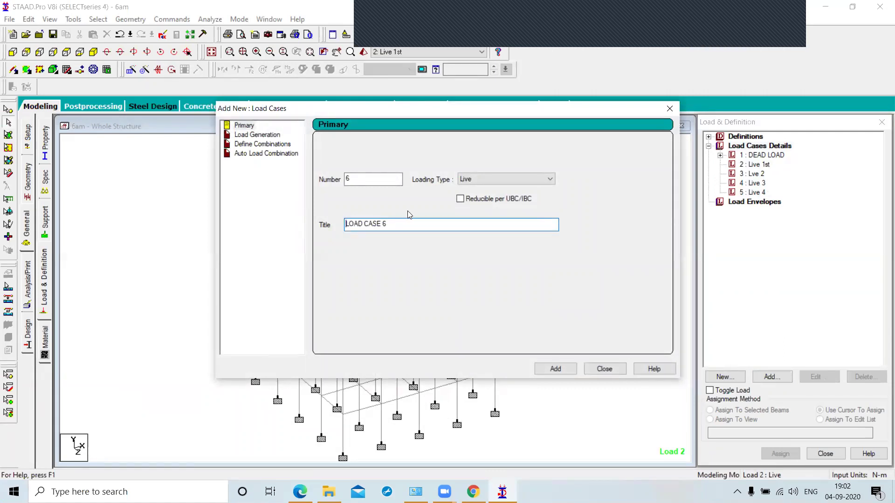
key("ctrl+a")
type("Live 5")
key("Return")
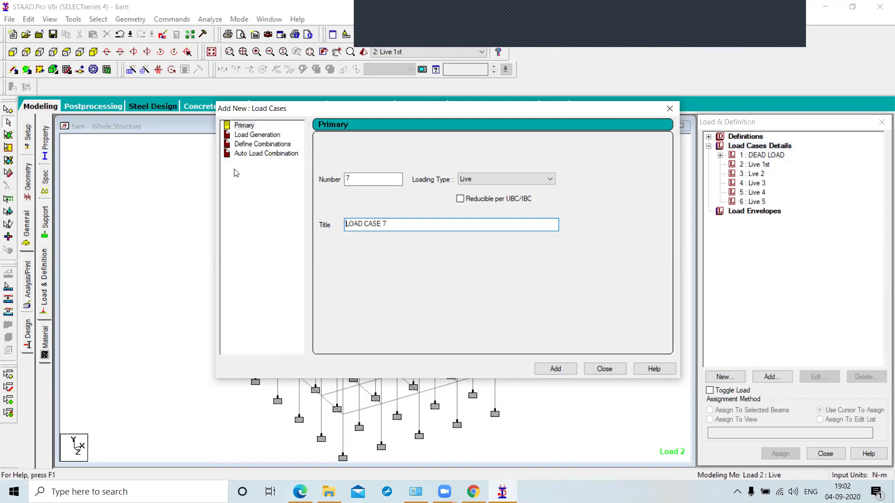
left_click(603, 373)
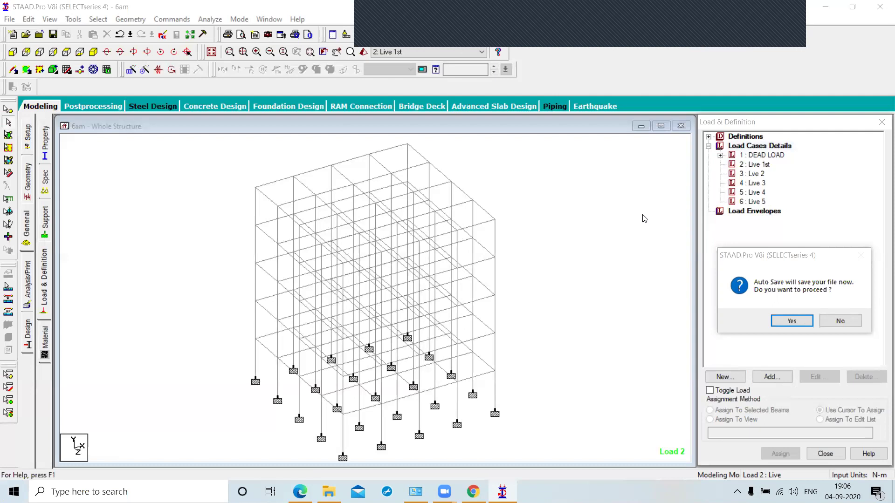
left_click(792, 321)
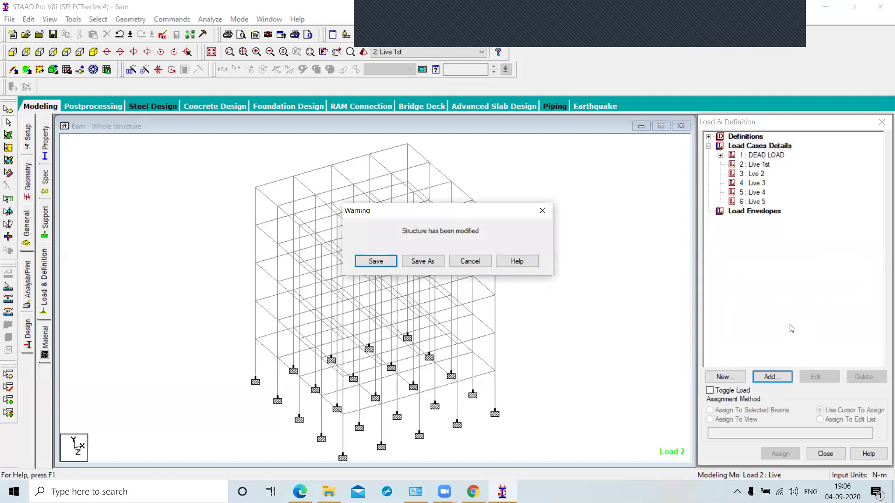
left_click(387, 263)
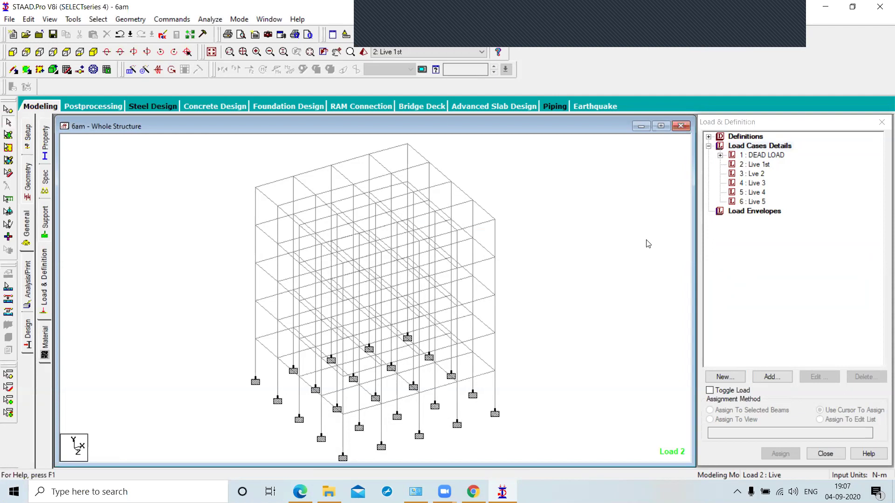
left_click(765, 165)
left_click(772, 378)
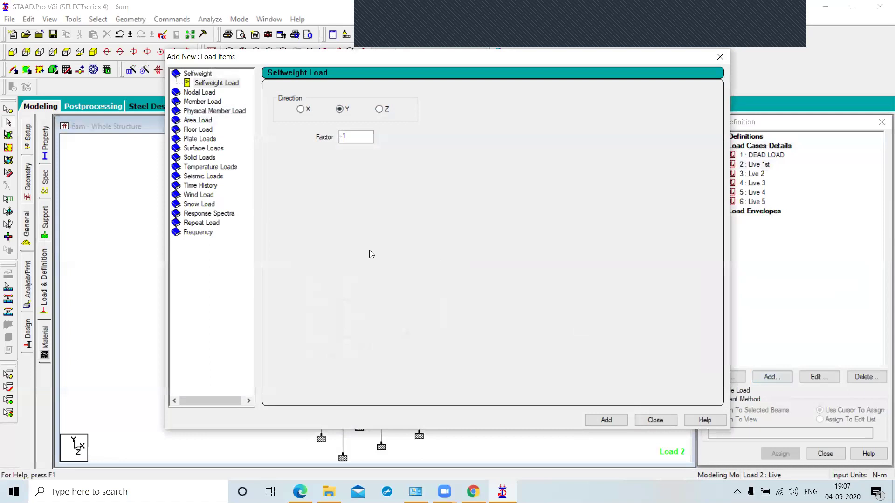
left_click(197, 131)
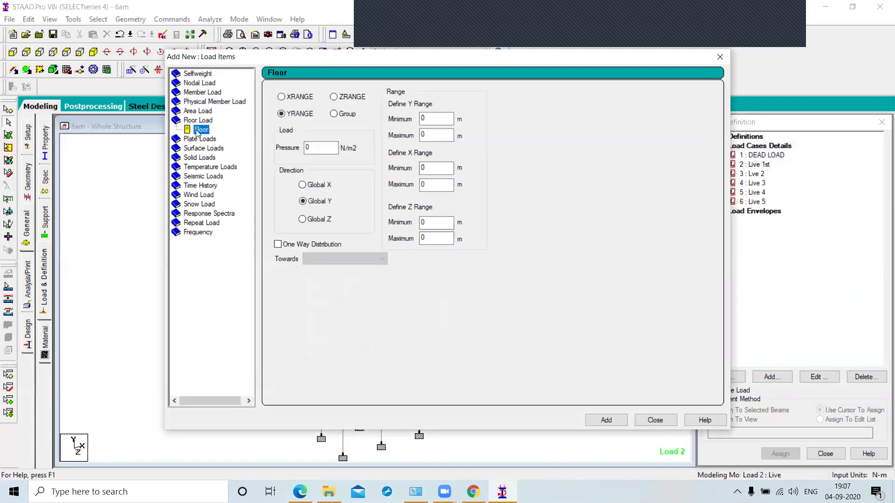
key("Tab")
type("-")
left_click(652, 421)
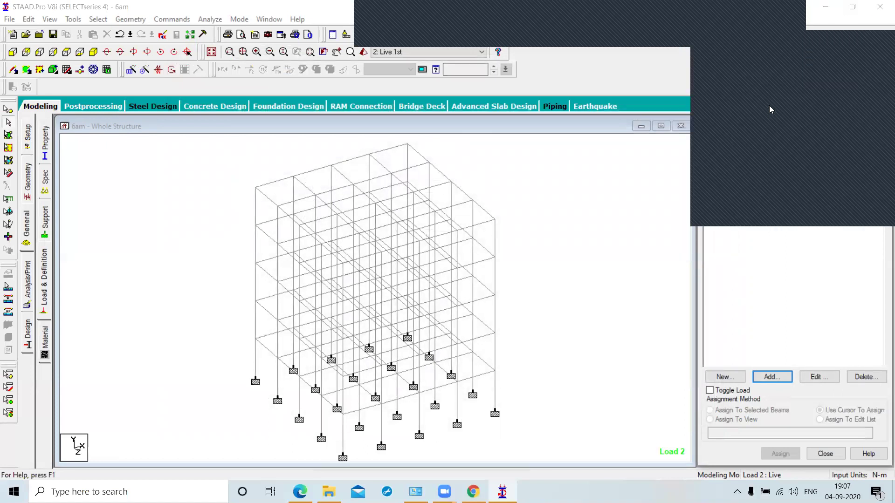
Step: Leave load editing for the geometry page and set the current input force unit to KiloNewton
left_click(347, 37)
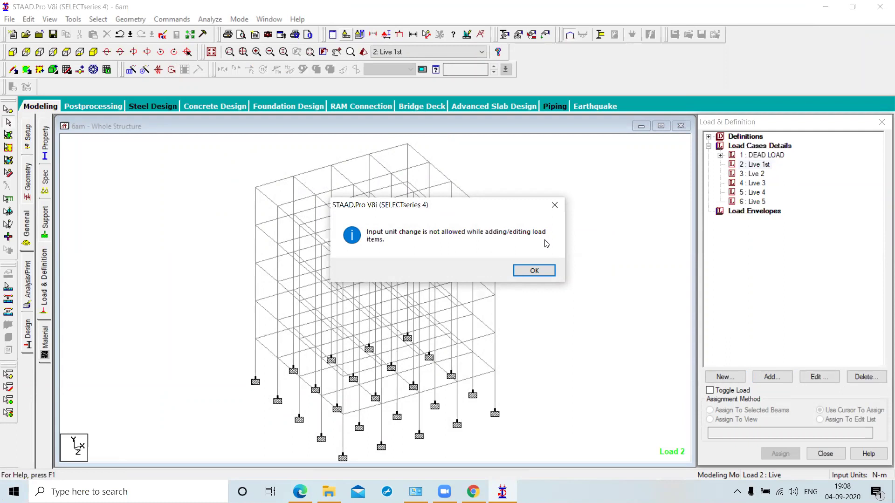
left_click(536, 271)
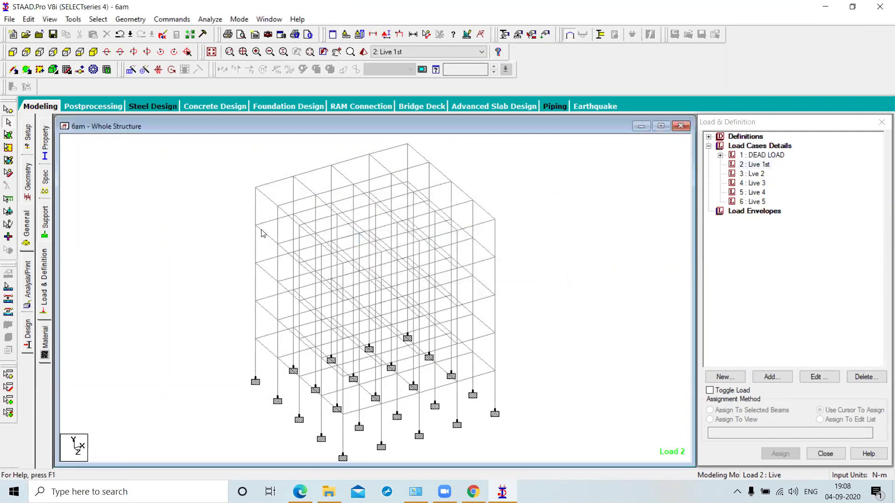
left_click(28, 186)
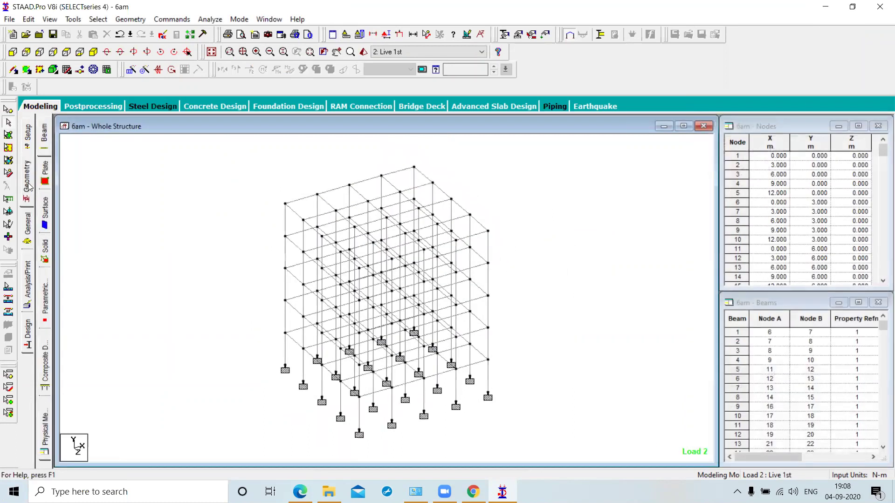
left_click(345, 34)
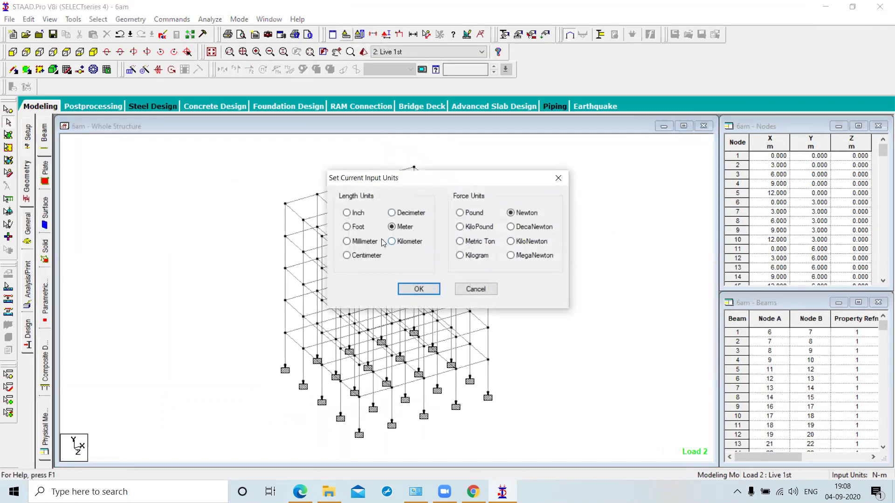
left_click(510, 242)
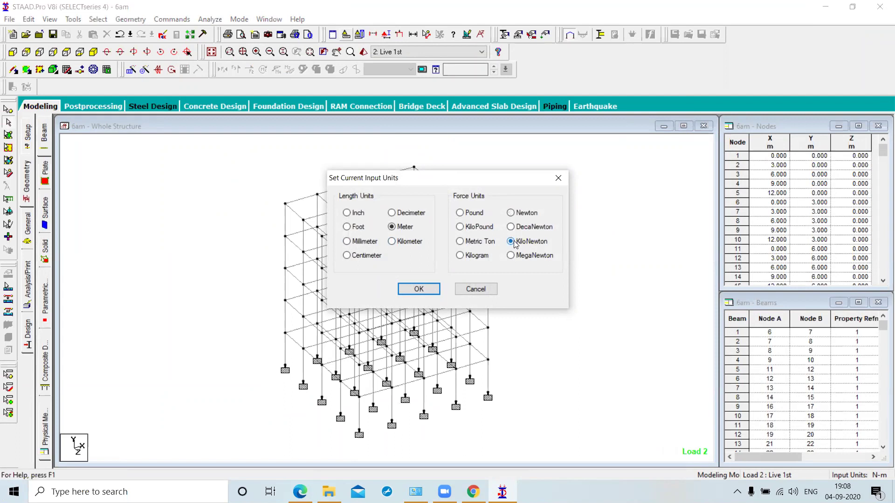
left_click(419, 288)
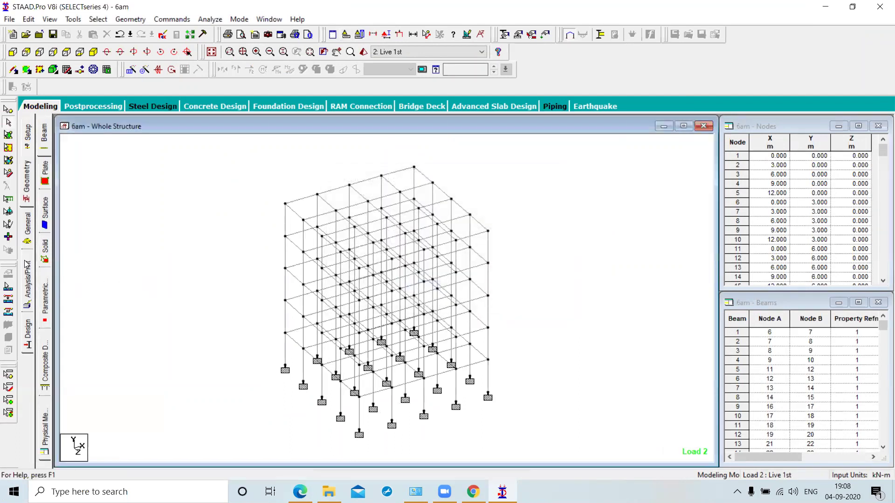
Step: Return to the load definitions and start a floor load for load case 2 (Live 1st) with a pressure of -68 kN/m2
left_click(27, 236)
left_click(44, 290)
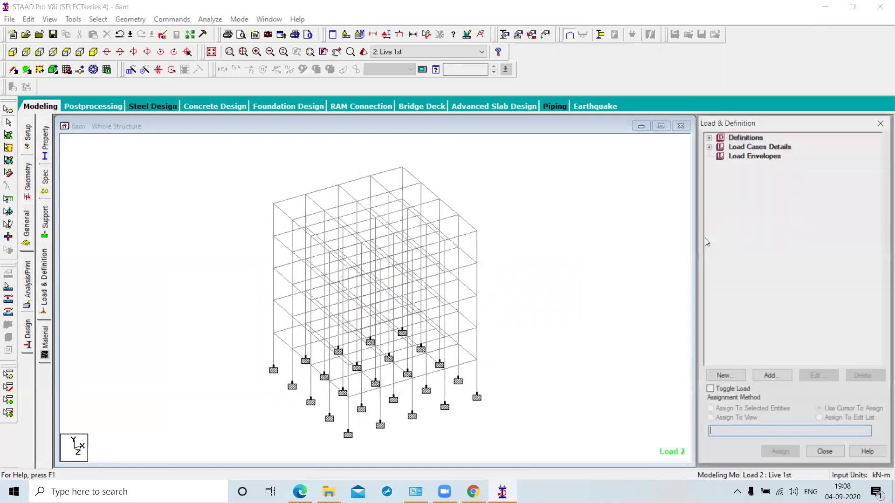
left_click(708, 146)
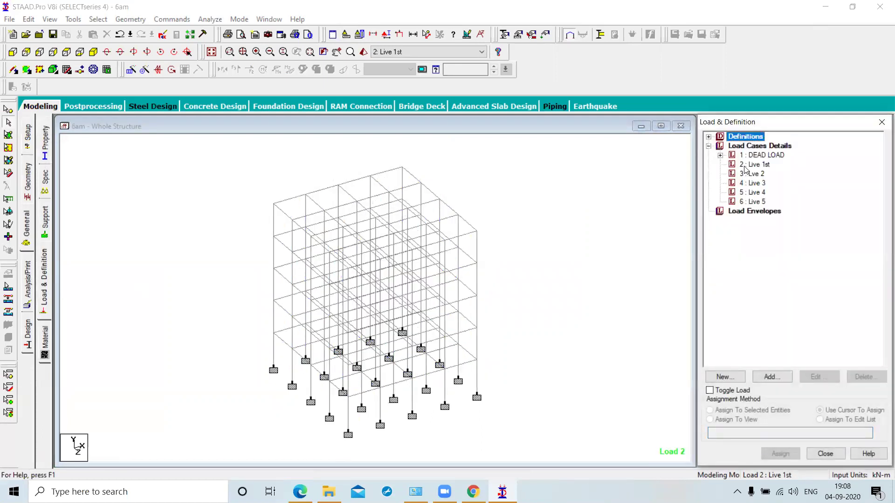
left_click(730, 163)
left_click(755, 373)
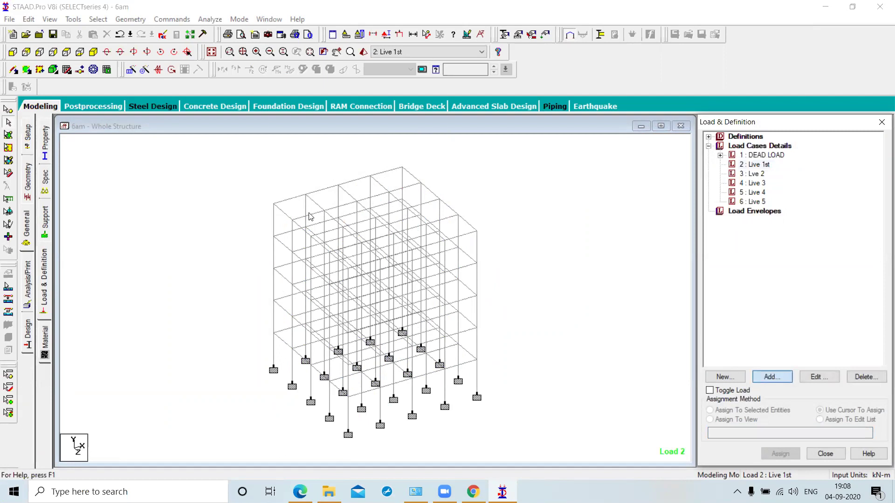
left_click(209, 103)
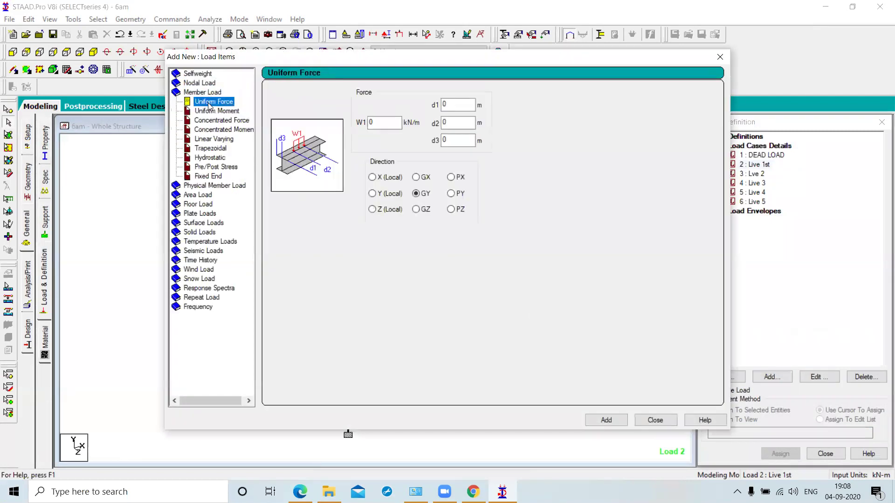
left_click(197, 203)
double_click(321, 148)
type("-58")
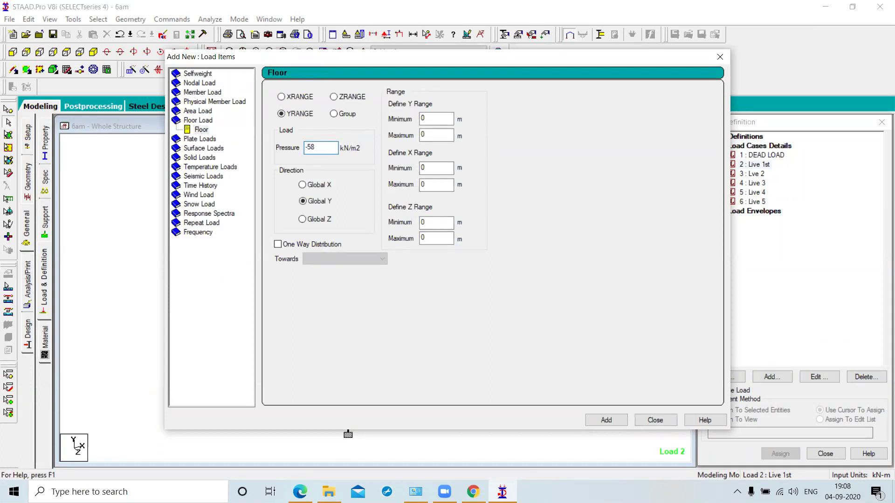
key("BackSpace")
key("BackSpace")
type("68")
Step: Set the floor load's maximum Y range to 3 m and maximum X and Z ranges to 12 m, and add it to Live 1st
key("Tab")
key("Tab")
type("3")
left_click(433, 186)
key("BackSpace")
type("12")
double_click(432, 238)
type("12")
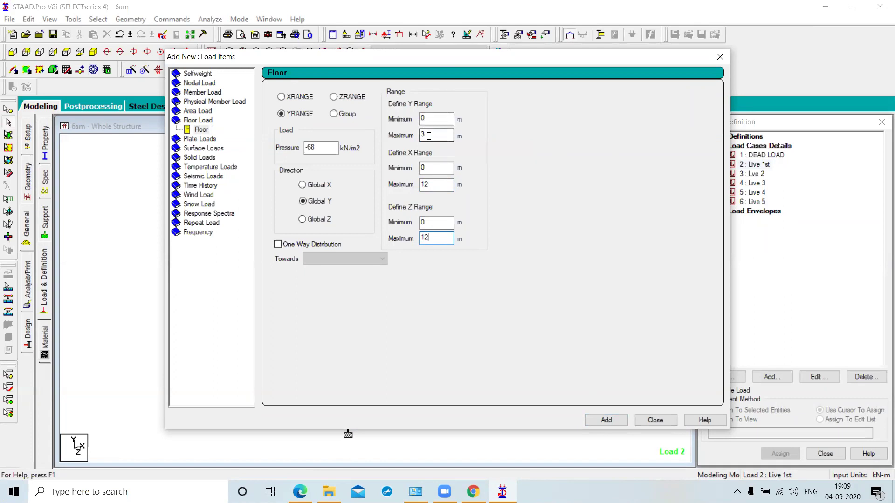
left_click(621, 420)
left_click(655, 420)
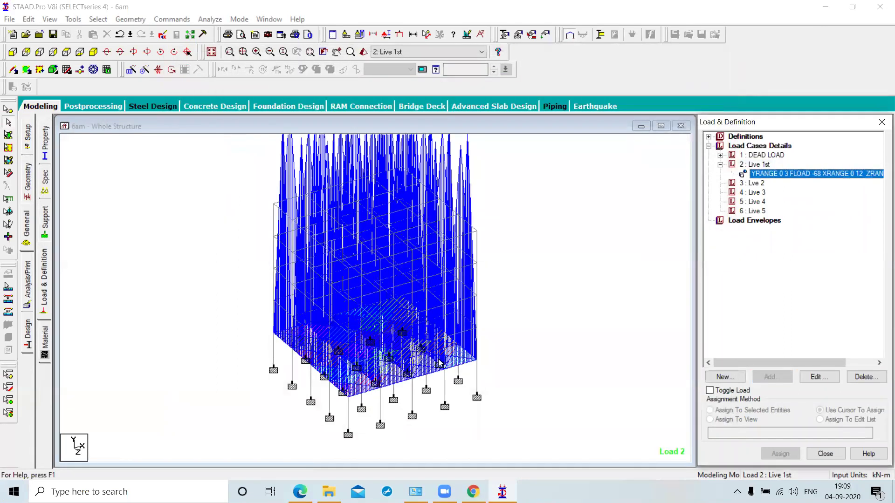
Step: Change the pressure of the Live 1st floor load to -6.8 kN/m2
scroll(356, 272, "down", 3)
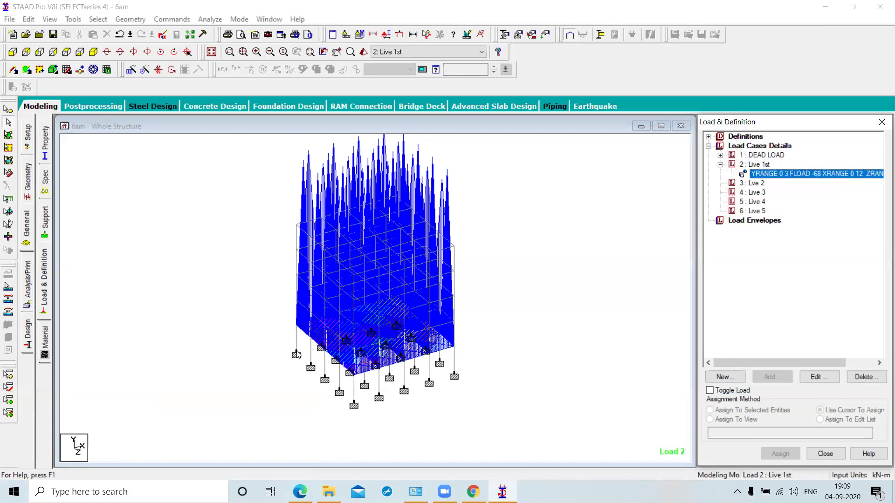
scroll(301, 354, "up", 1)
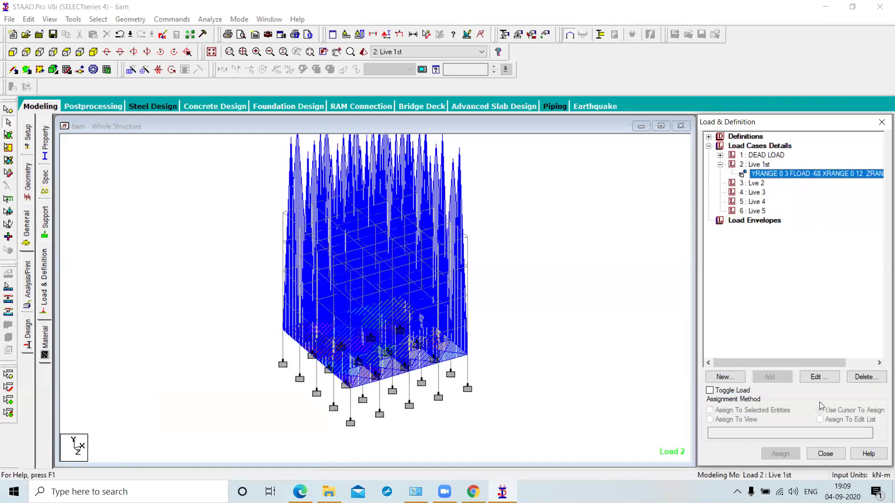
left_click(818, 377)
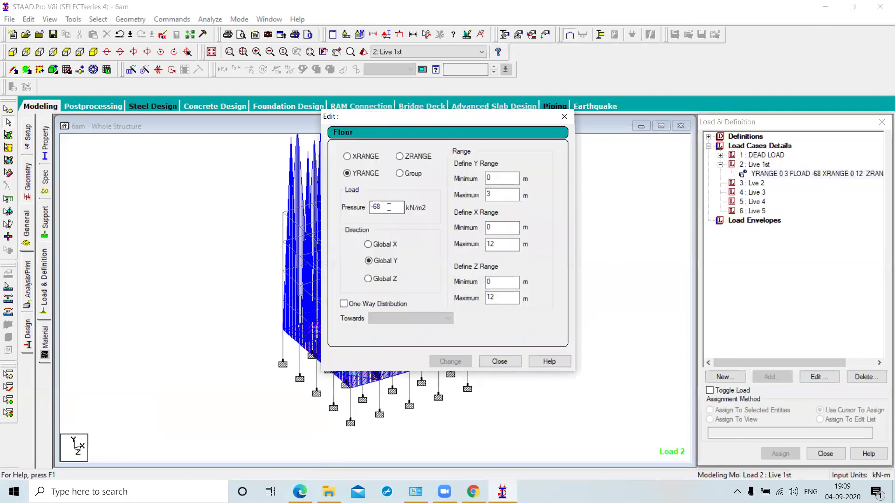
left_click(388, 207)
key("Left")
type(".")
left_click(461, 360)
left_click(502, 363)
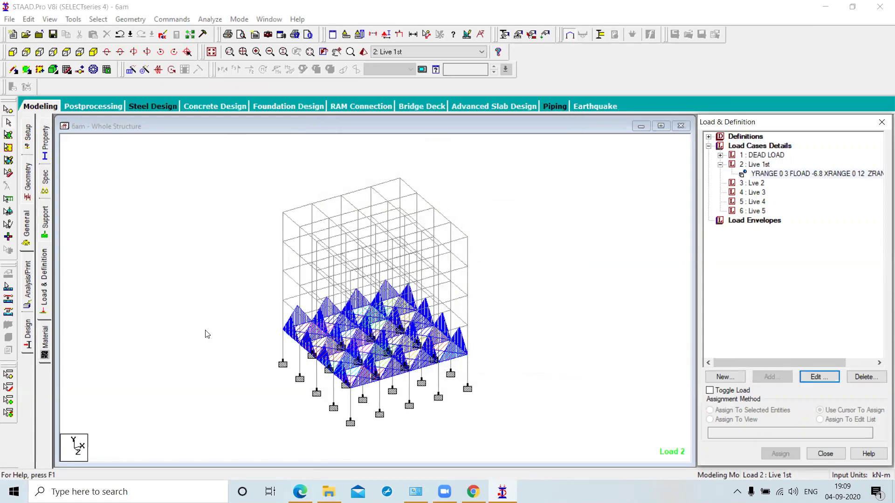
Step: Start a floor load for load case 3 (Lve 2) with a pressure of -7 kN/m2 and a Y range from 5 to 6 m
left_click(755, 183)
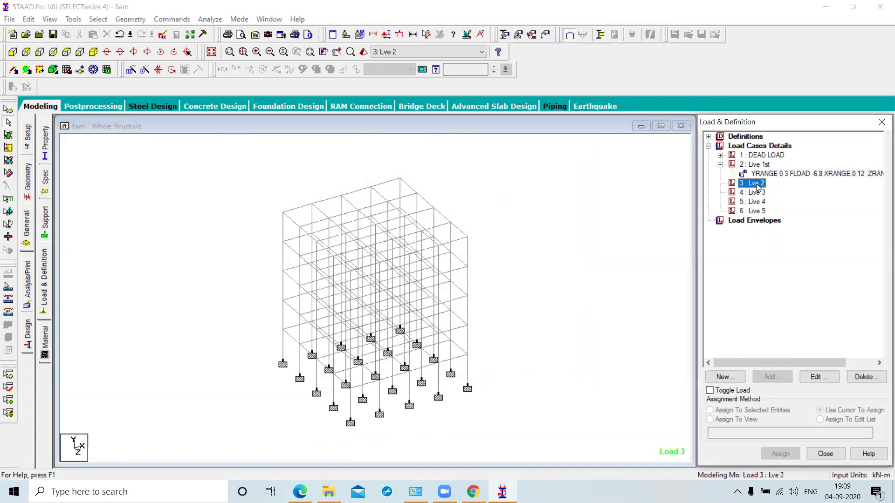
left_click(771, 378)
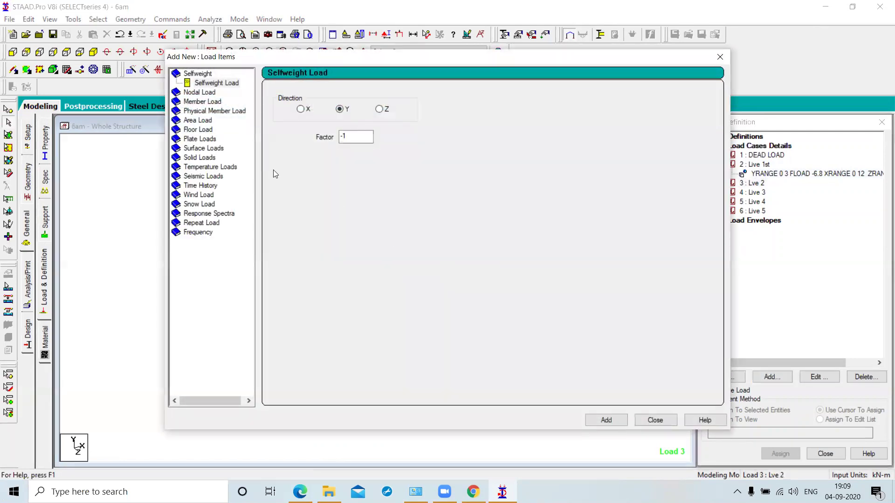
double_click(198, 129)
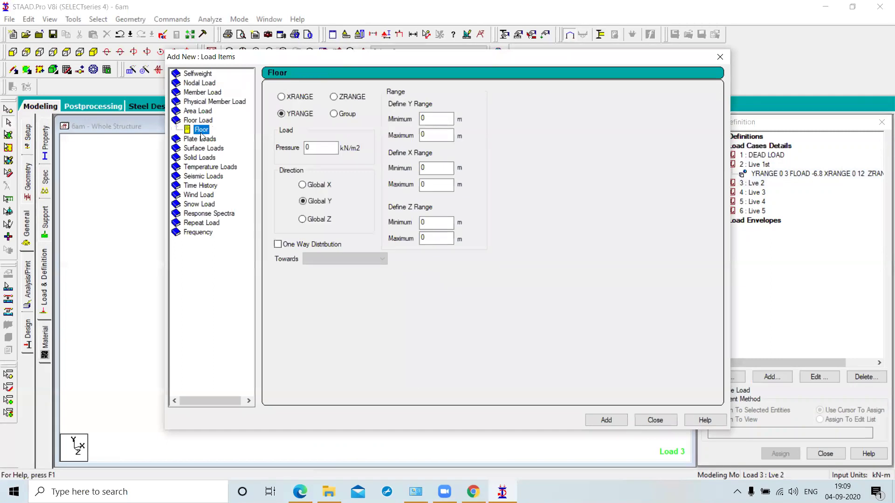
double_click(314, 147)
key("BackSpace")
type("-7")
double_click(440, 134)
type("5")
key("BackSpace")
double_click(427, 119)
type("5")
left_click(425, 135)
type("6")
Step: Set the maximum X and Z ranges to 12 m, add the floor load to Lve 2 and select it in the load list
type("12")
key("Tab")
key("Tab")
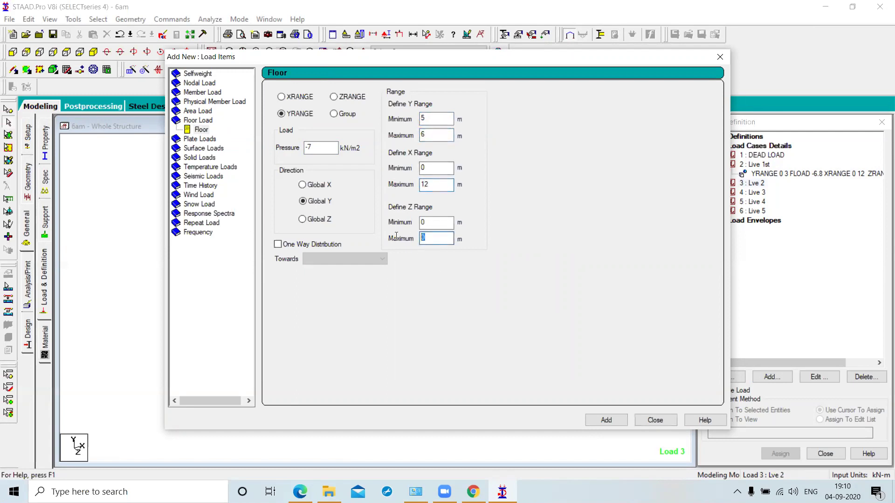
type("12")
left_click(611, 421)
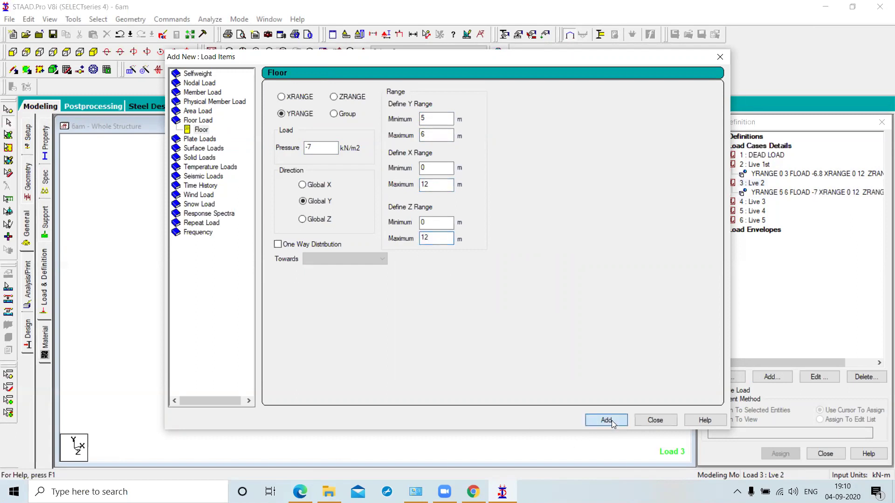
left_click(652, 421)
left_click(775, 193)
Step: Start a floor load for load case 4 (Live 3) with a pressure of -8 kN/m2 and a Y range from 8 to 9 m
left_click(755, 202)
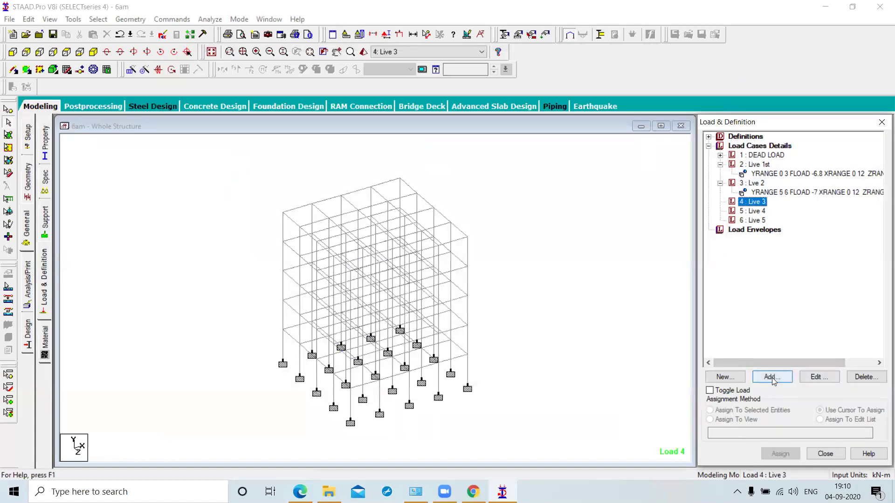
left_click(772, 377)
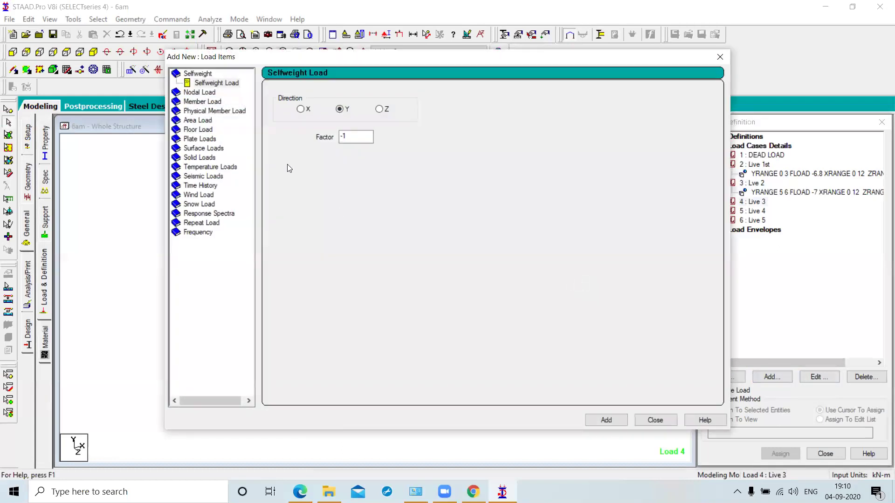
left_click(196, 130)
double_click(320, 147)
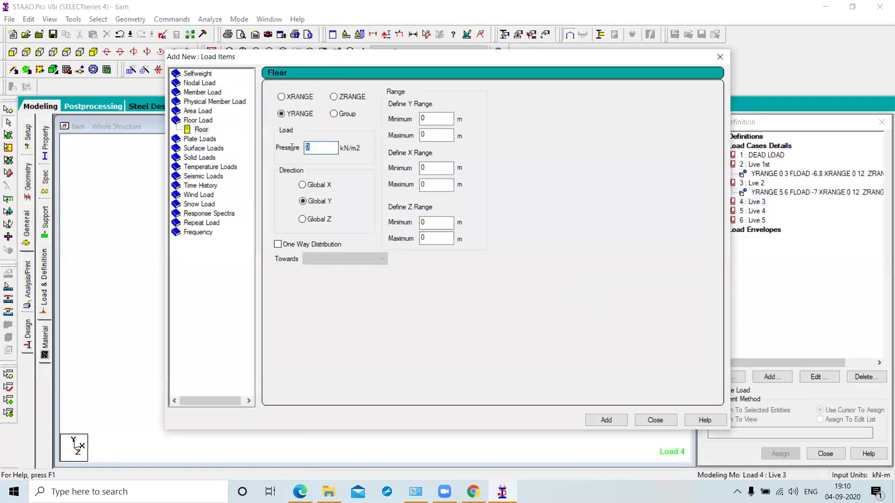
type("-8")
key("Tab")
type("8")
key("BackSpace")
key("shift+Tab")
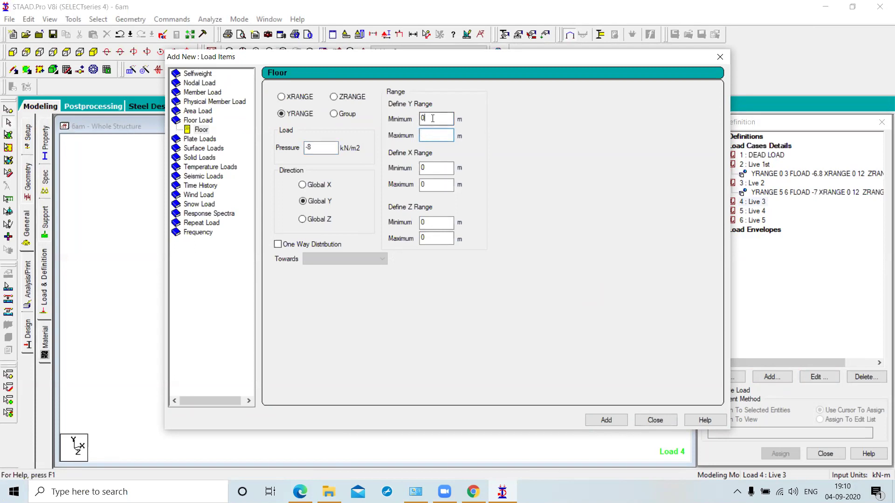
type("8")
left_click(425, 135)
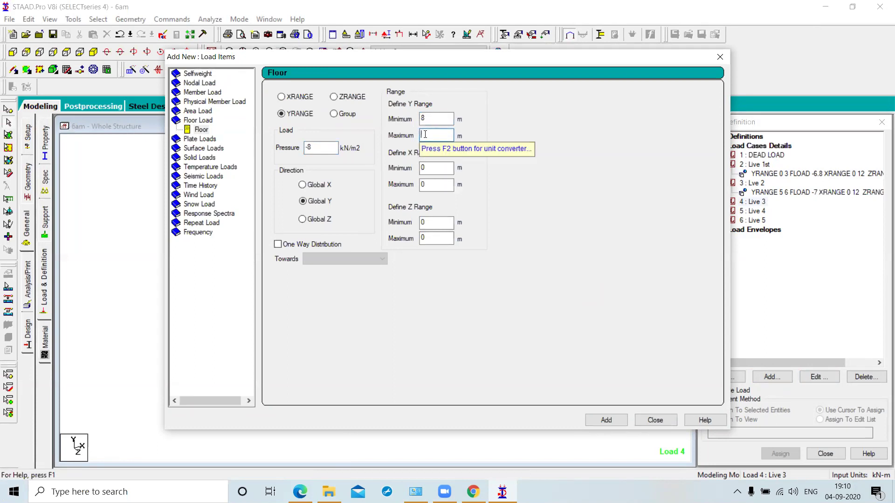
type("9")
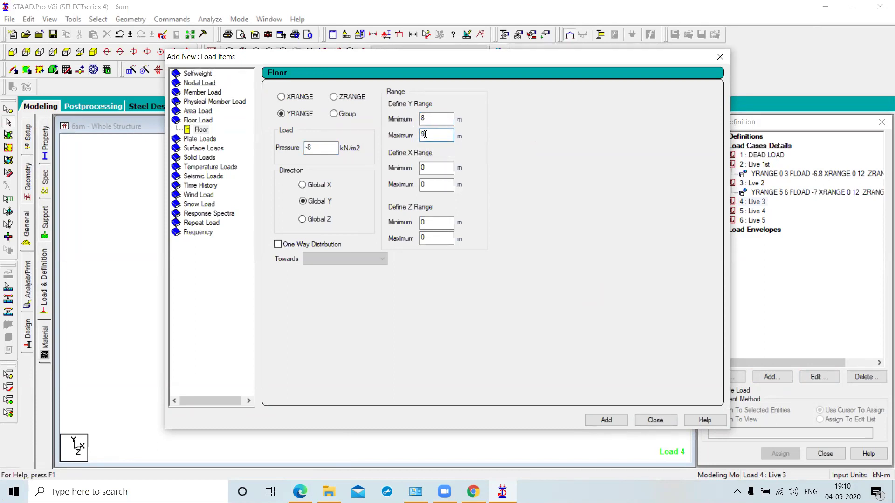
Step: Set the maximum X and Z ranges to 12 m and add the floor load to Live 3
key("Tab")
key("Tab")
type("12")
key("Tab")
key("Tab")
type("12")
left_click(605, 421)
left_click(662, 422)
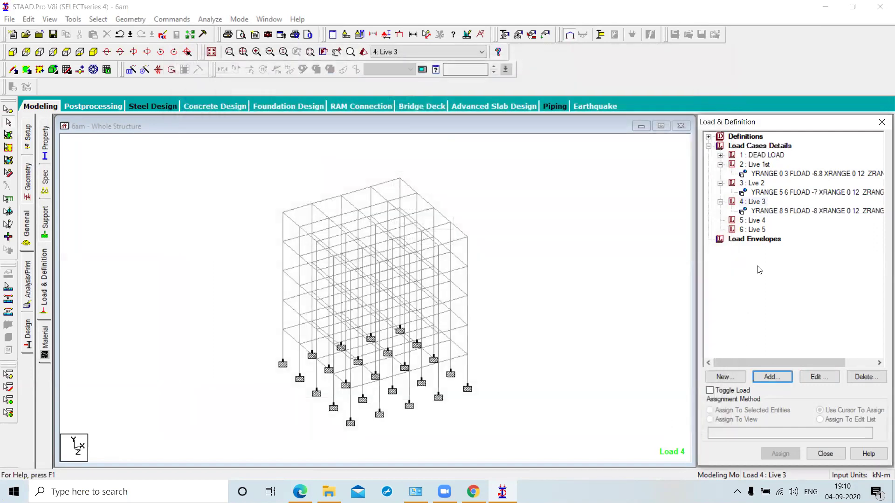
Step: Start a floor load for load case 5 (Live 4) with a pressure of -6.5 kN/m2 and a Y range from 11 to 12 m
left_click(757, 221)
left_click(774, 375)
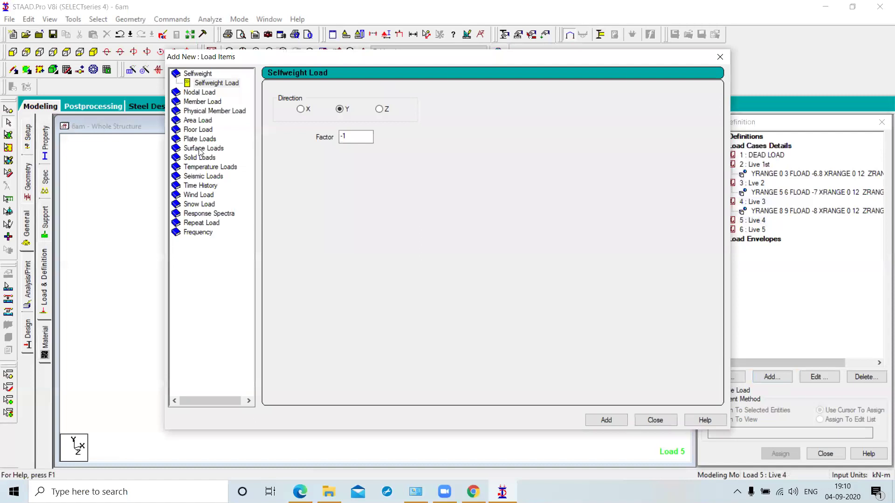
left_click(193, 130)
double_click(323, 151)
type("-6.5")
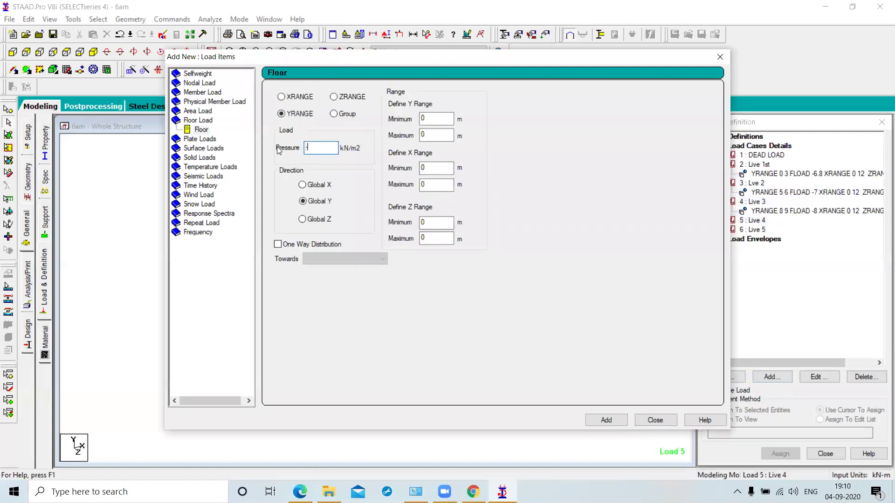
key("Tab")
key("Tab")
double_click(421, 119)
type("11")
key("Tab")
type("12")
Step: Set the maximum X and Z ranges to 12 m and add the floor load to Live 4
double_click(431, 185)
type("12")
double_click(428, 238)
type("12")
left_click(606, 419)
left_click(645, 419)
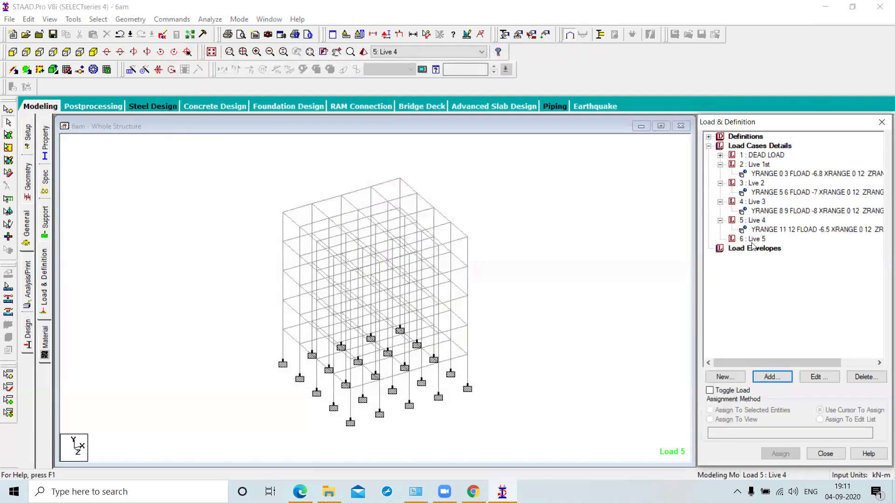
Step: Start a floor load for load case 6 (Live 5) with a pressure of -7.5 kN/m2 and a Y range from 14 to 15 m
left_click(752, 240)
left_click(775, 375)
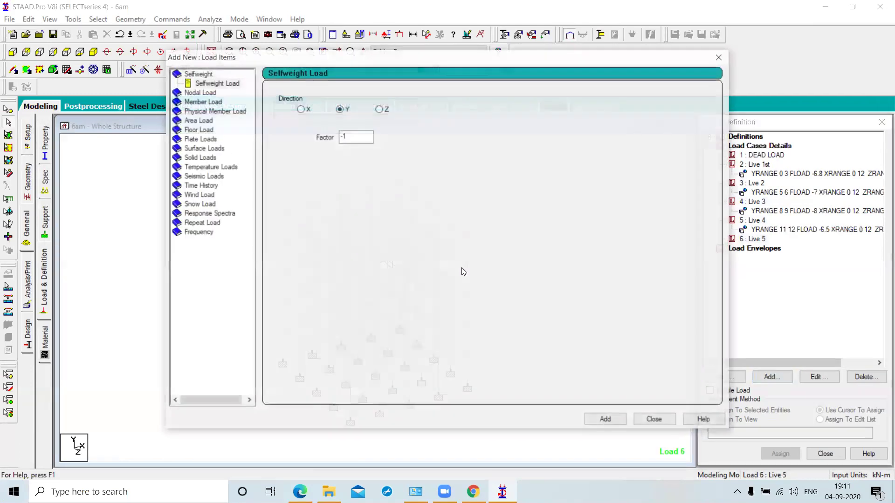
left_click(210, 130)
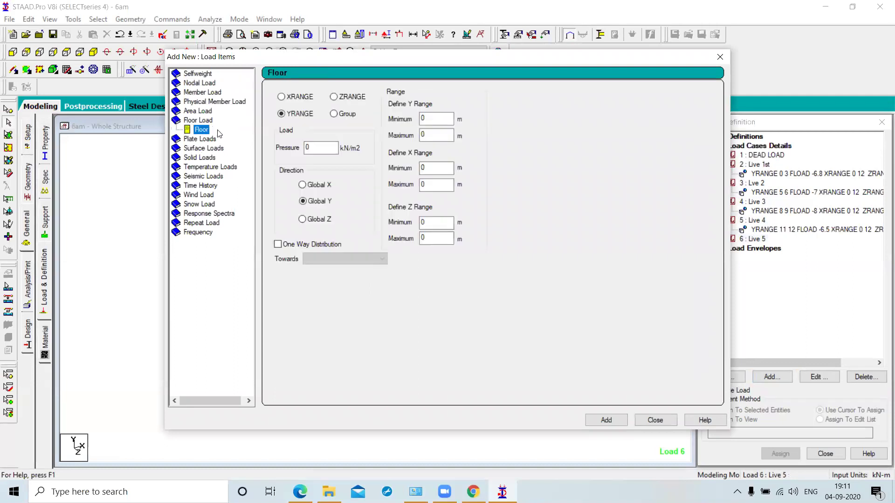
key("Tab")
type("-75")
key("BackSpace")
type(".5")
left_click(422, 120)
type("14")
key("Tab")
type("1")
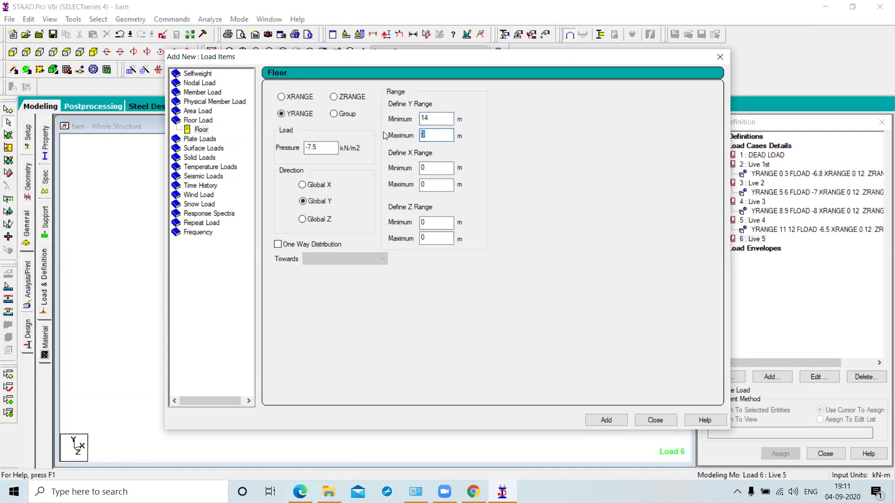
type("5")
Step: Set the maximum X and Z ranges of the floor load to 12 m and accept the auto save of the structure
double_click(425, 185)
type("12")
double_click(425, 239)
type("1")
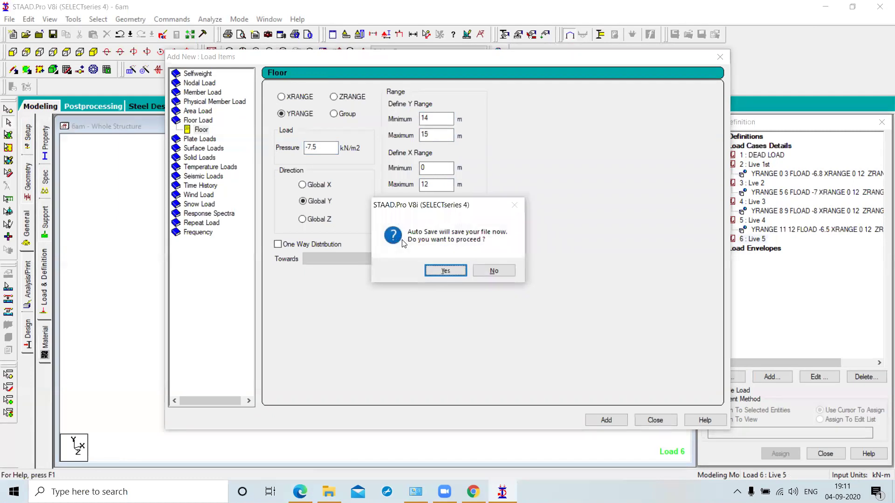
left_click(435, 270)
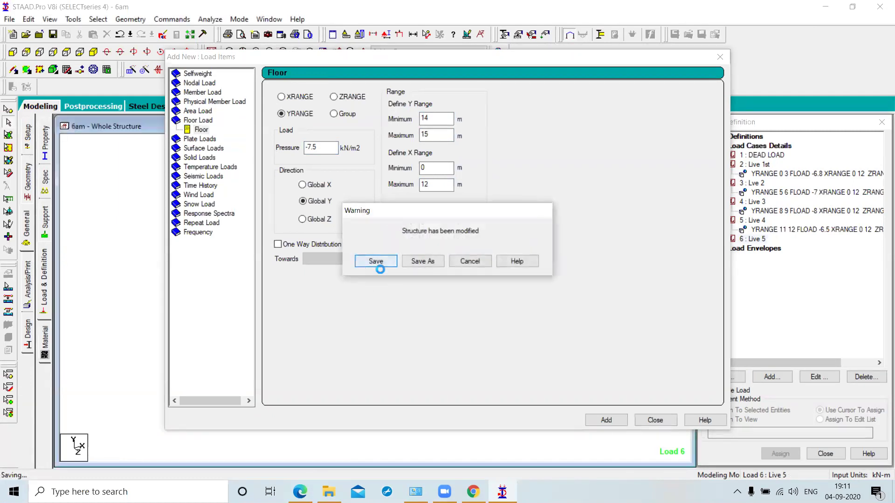
left_click(377, 266)
Step: Add the floor load to Live 5 and display it on the structure
left_click(608, 421)
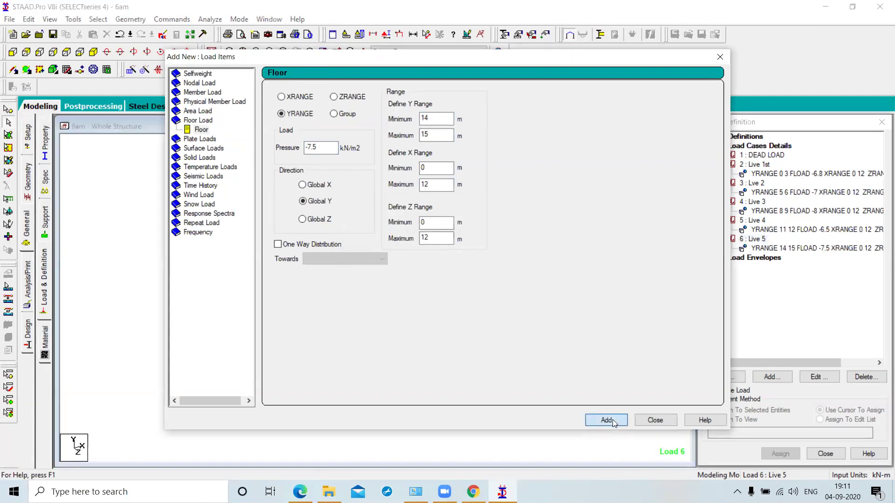
left_click(655, 420)
left_click(818, 248)
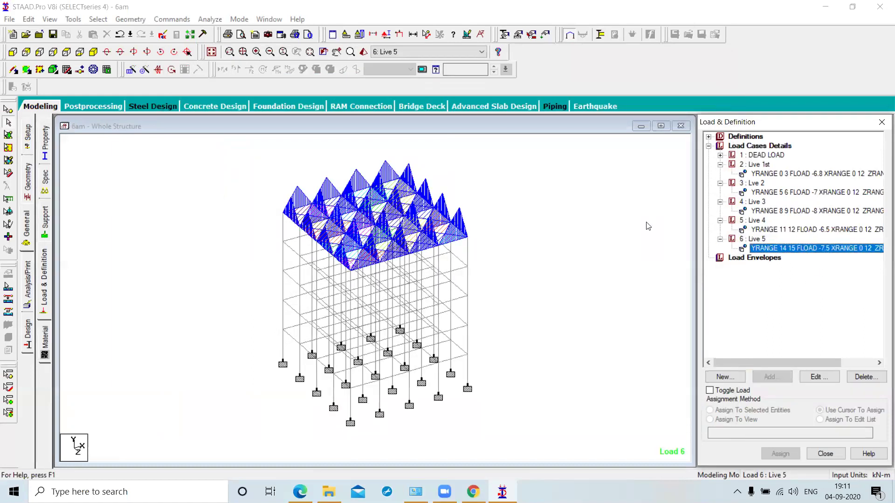
Step: Collapse load cases 2 to 6 in the load tree and clear the floor load display from the model
left_click(720, 165)
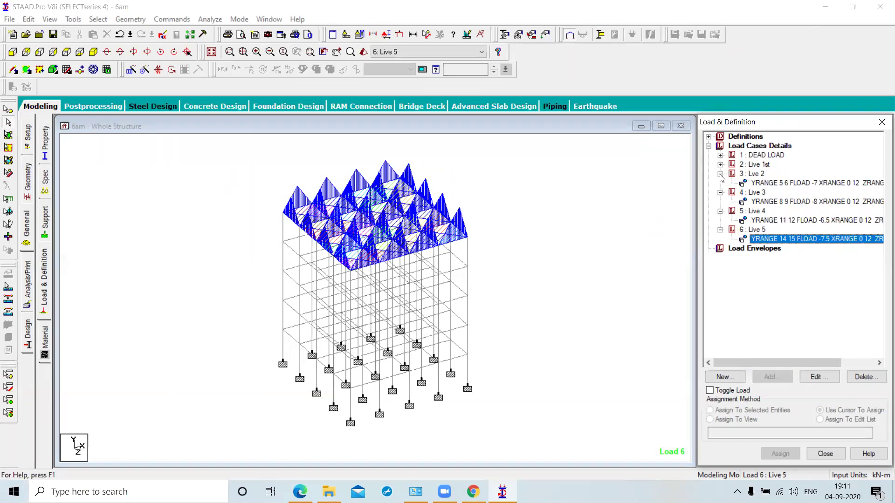
left_click(720, 174)
left_click(720, 183)
left_click(720, 192)
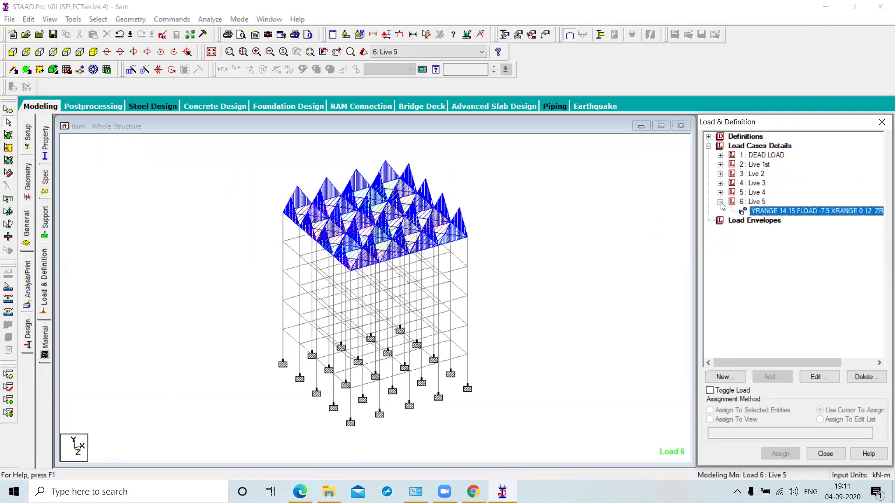
left_click(720, 202)
left_click(652, 208)
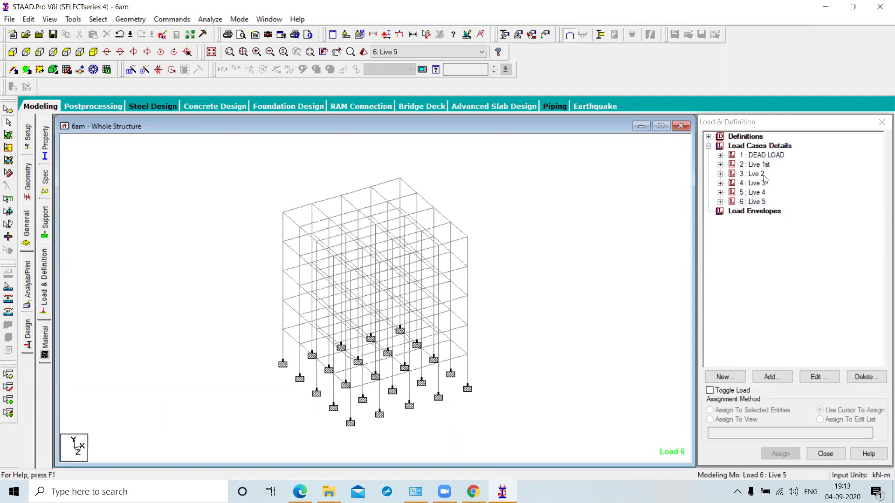
Step: Start load combination 7 with a default factor of 1.5 and include DEAD LOAD and Live 1st in it
left_click(752, 146)
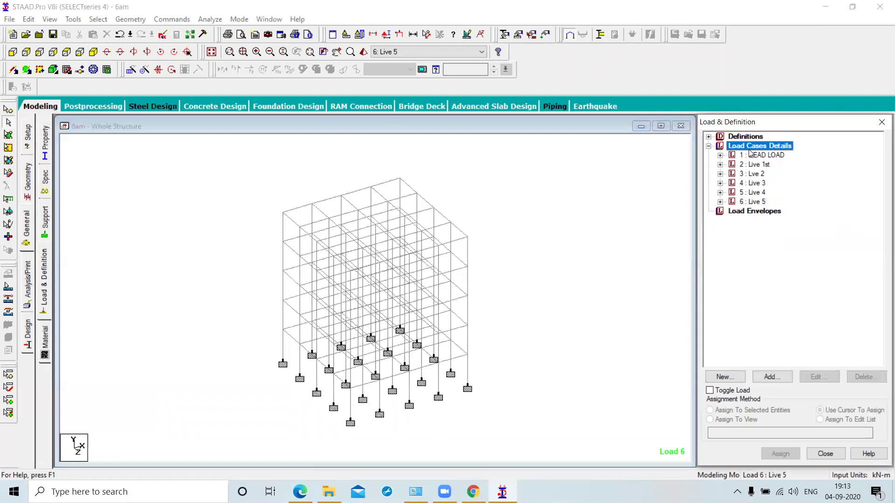
left_click(774, 377)
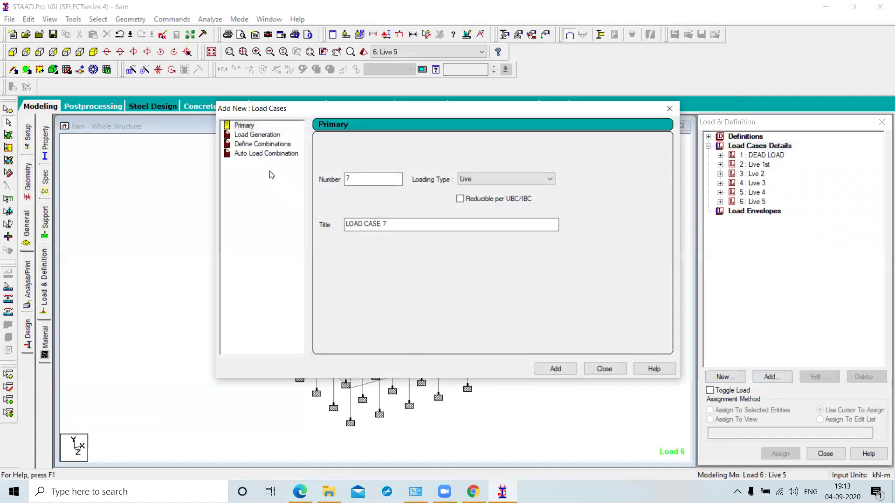
left_click(256, 145)
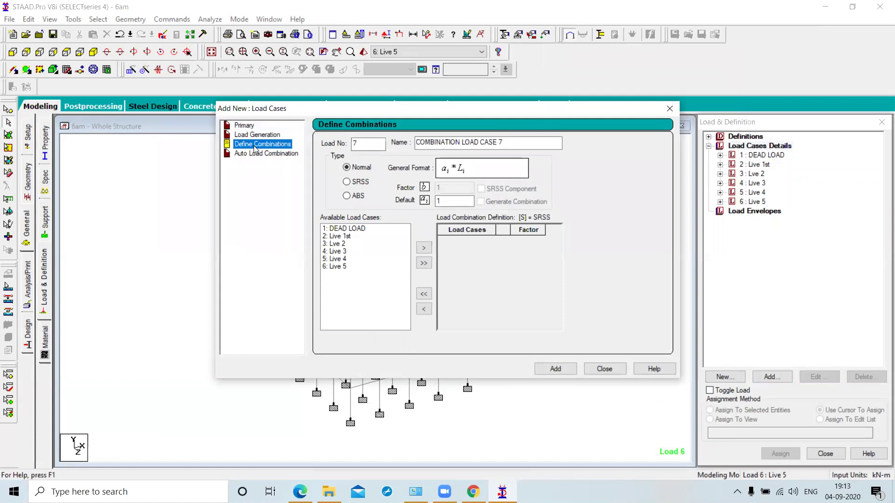
left_click(441, 202)
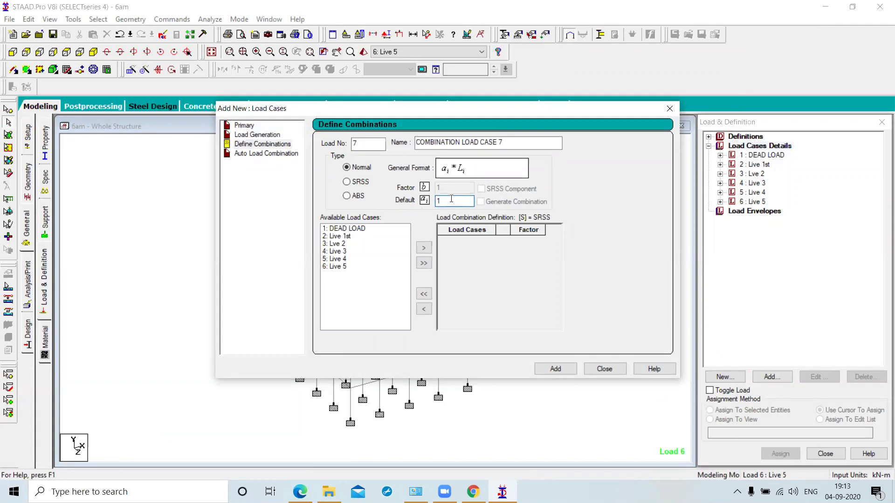
type("5")
left_click(343, 229)
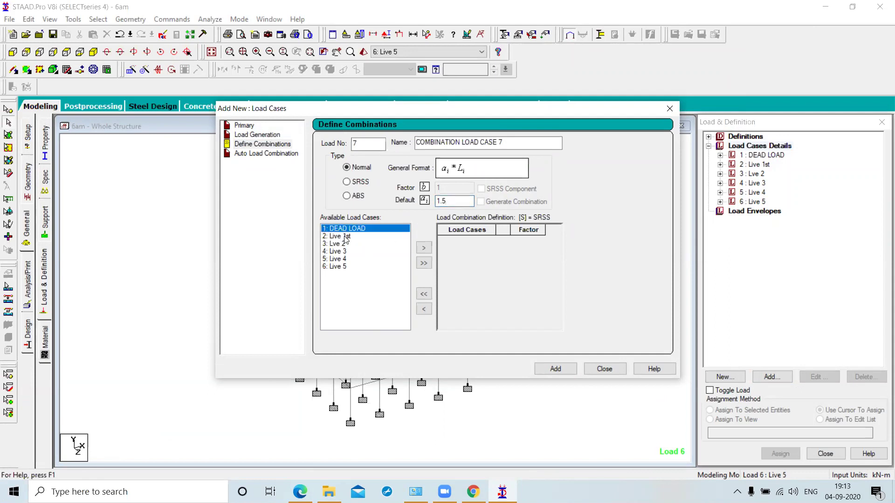
left_click(346, 238, "ctrl")
left_click(424, 247)
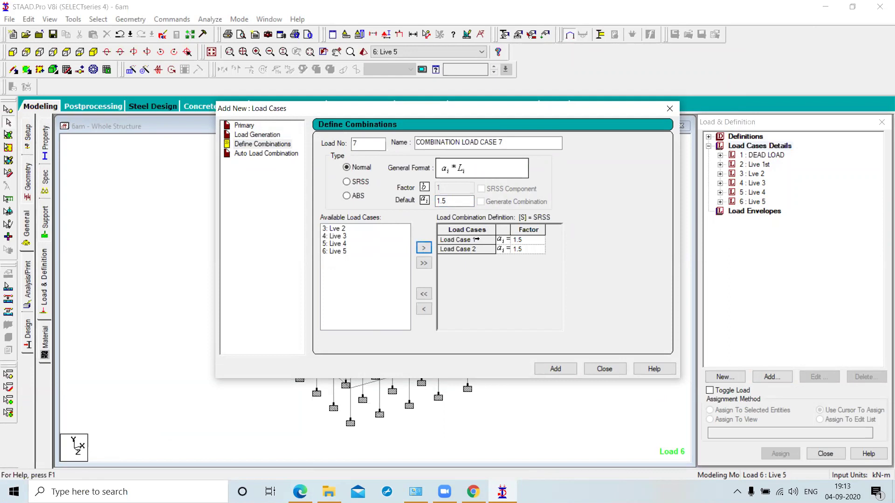
Step: Name the combination COMBINATION LOAD CASE 1 and add it to the load cases
left_click(513, 143)
key("BackSpace")
type("1")
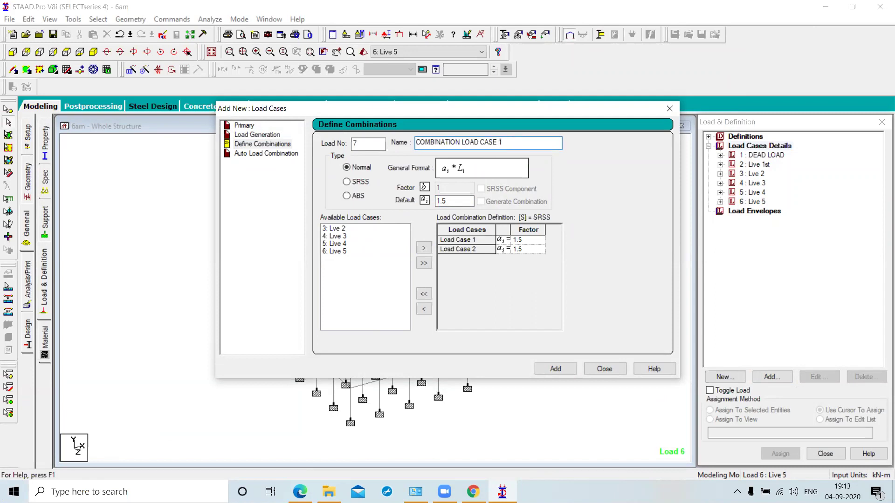
left_click(556, 369)
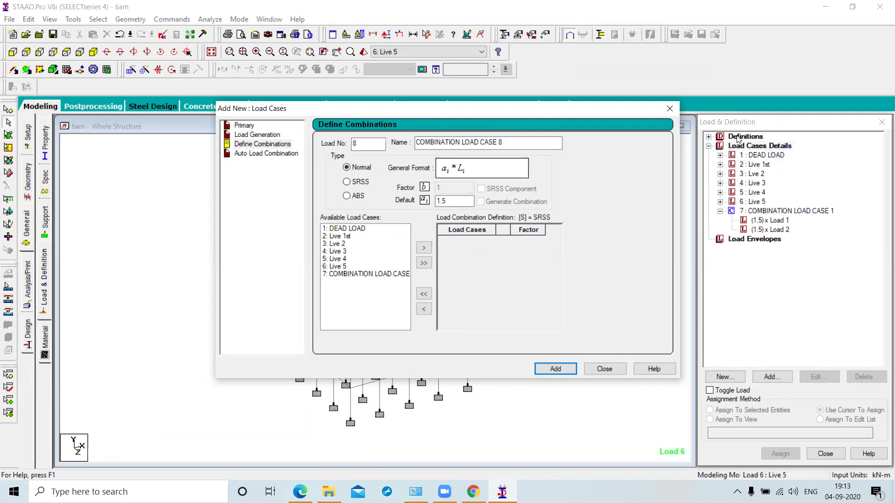
Step: Add COMBINATION LOAD CASE 2 as load 8, combining DEAD LOAD and load case 3 (Lve 2) with factor 1.5
left_click(520, 145)
key("BackSpace")
type("2")
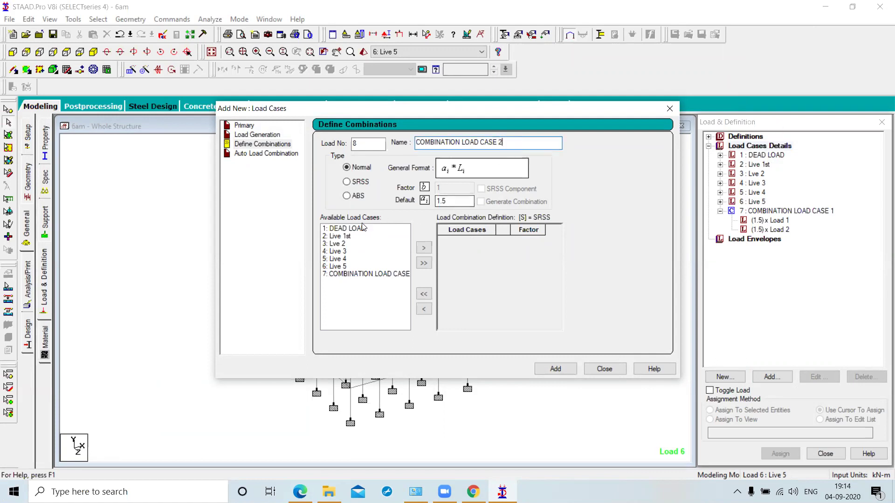
left_click(347, 229)
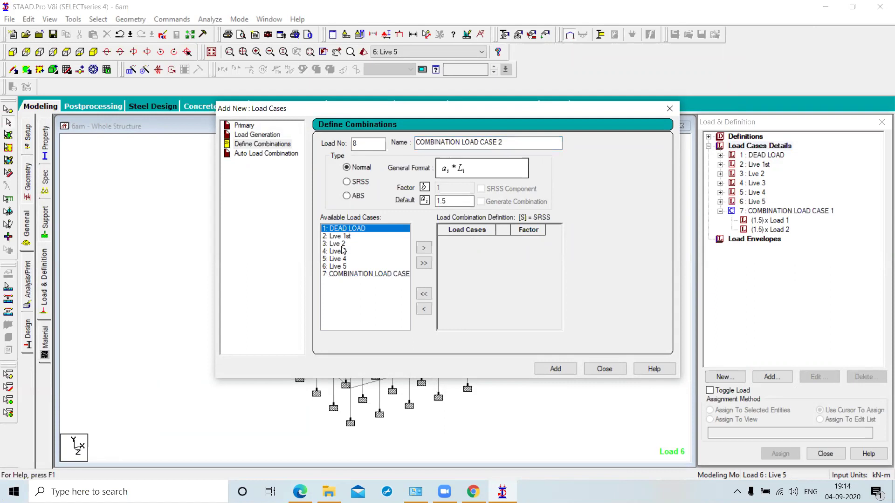
left_click(342, 243, "ctrl")
left_click(424, 248)
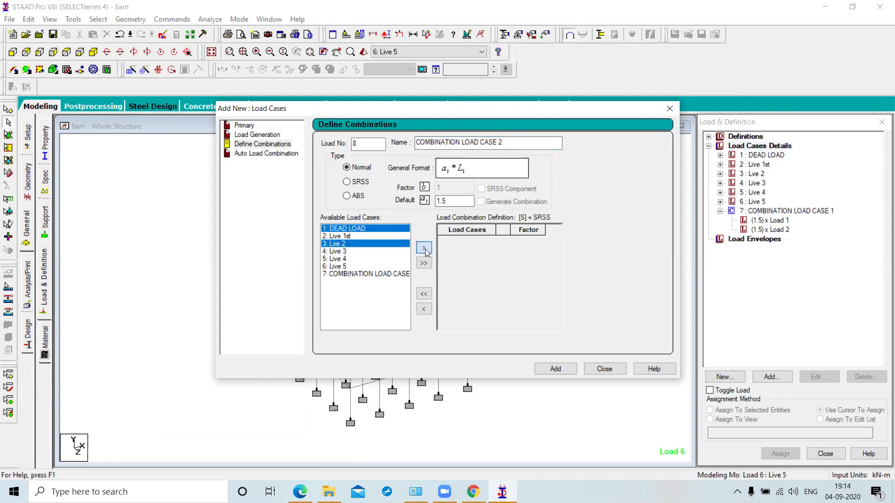
left_click(555, 369)
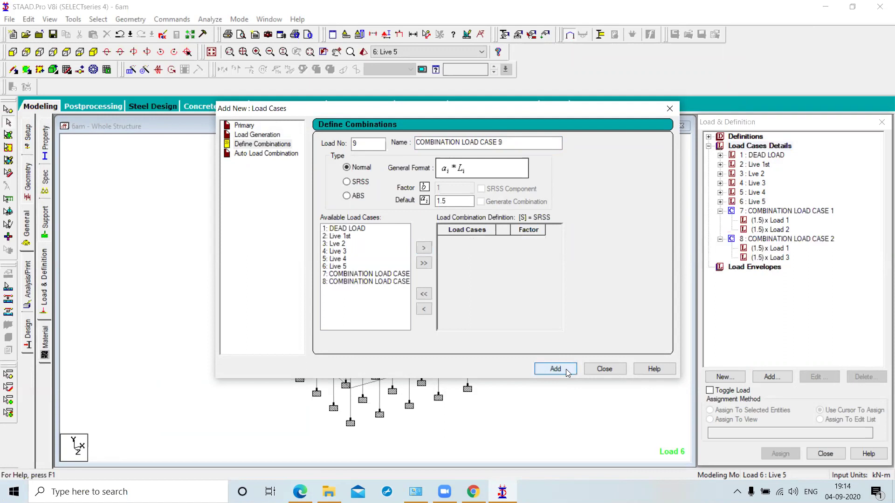
Step: Add COMBINATION LOAD CASE 3 as load 9, combining DEAD LOAD and load case 4 (Live 3) with factor 1.5
left_click(509, 141)
key("BackSpace")
type("3")
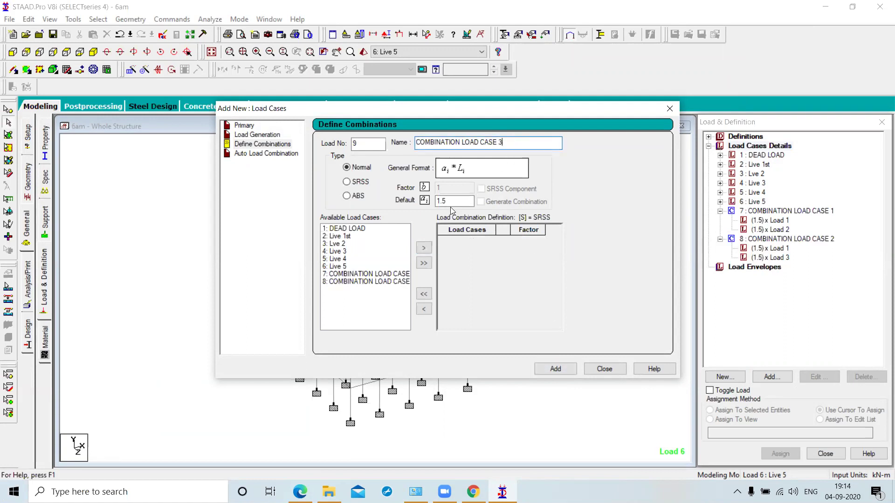
left_click(344, 231)
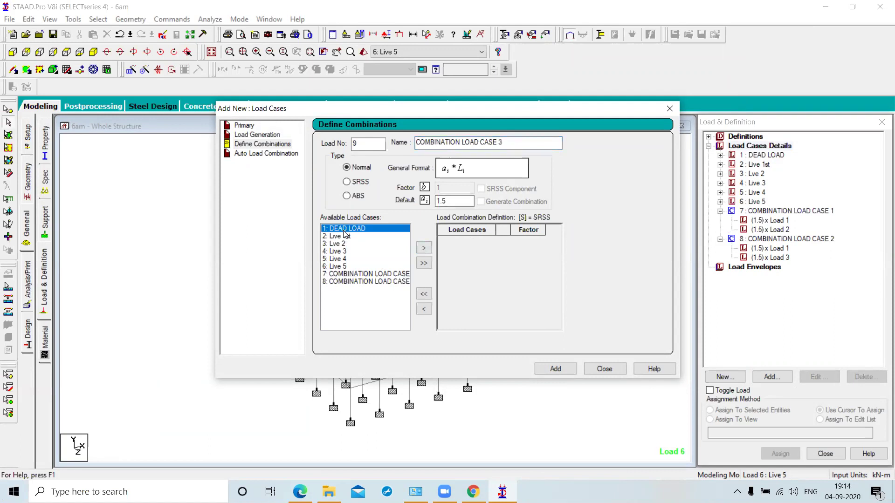
left_click(344, 252, "ctrl")
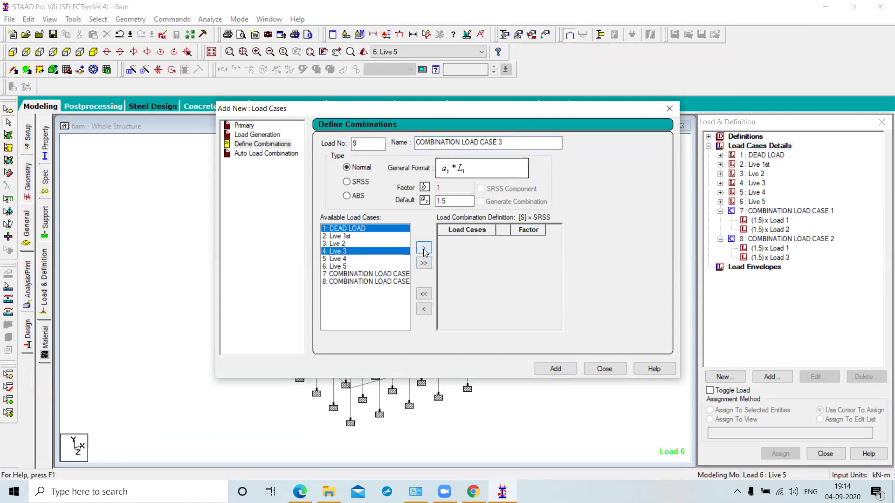
left_click(424, 249)
left_click(556, 368)
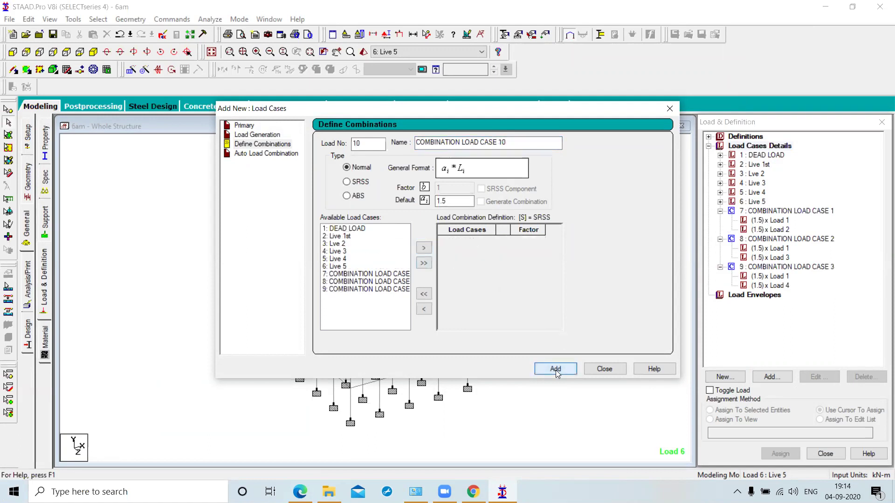
Step: Add COMBINATION LOAD CASE 4 as load 10, combining DEAD LOAD and load case 5 (Live 4) with factor 1.5
left_click(523, 143)
key("BackSpace")
key("BackSpace")
type("4")
left_click(359, 228)
left_click(342, 259, "ctrl")
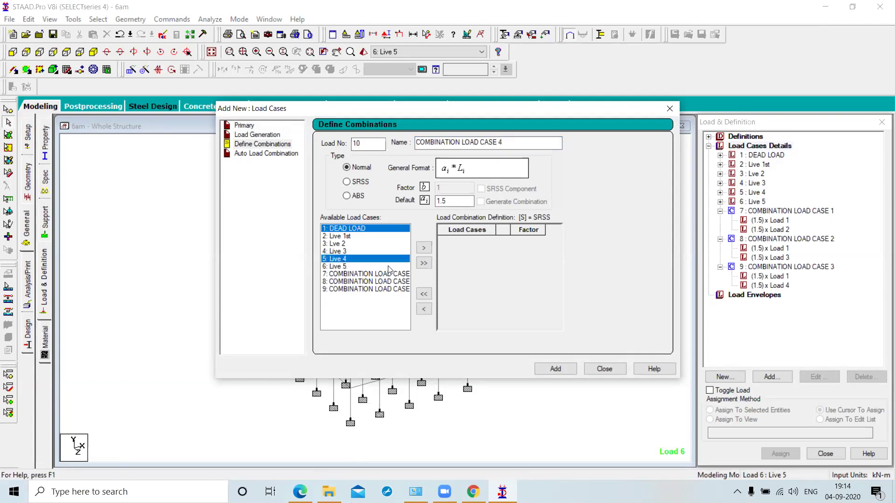
left_click(425, 248)
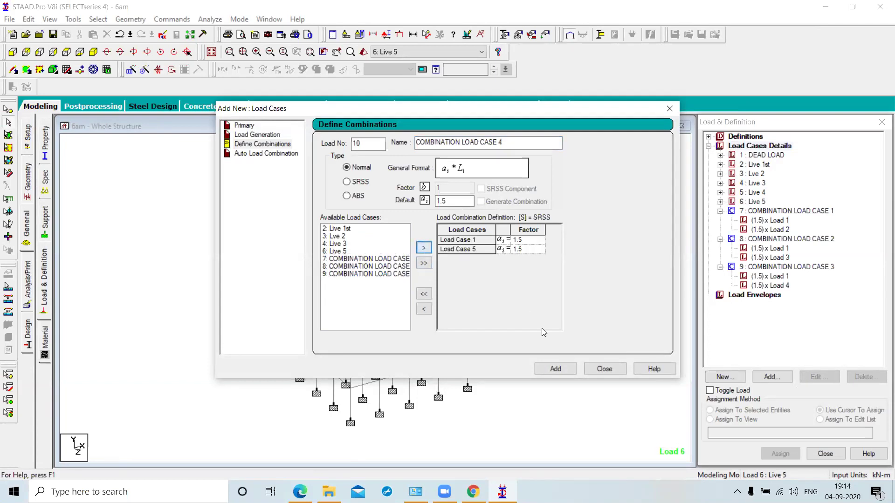
left_click(567, 371)
Step: Add COMBINATION LOAD CASE 5 as load 11, combining DEAD LOAD and load case 6 (Live 5) with factor 1.5, and finish defining combinations
left_click(515, 142)
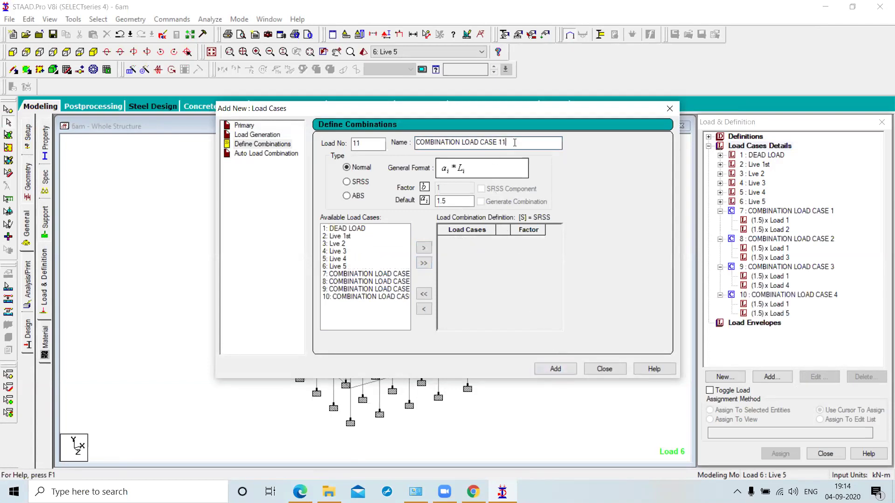
key("BackSpace")
key("BackSpace")
type("5")
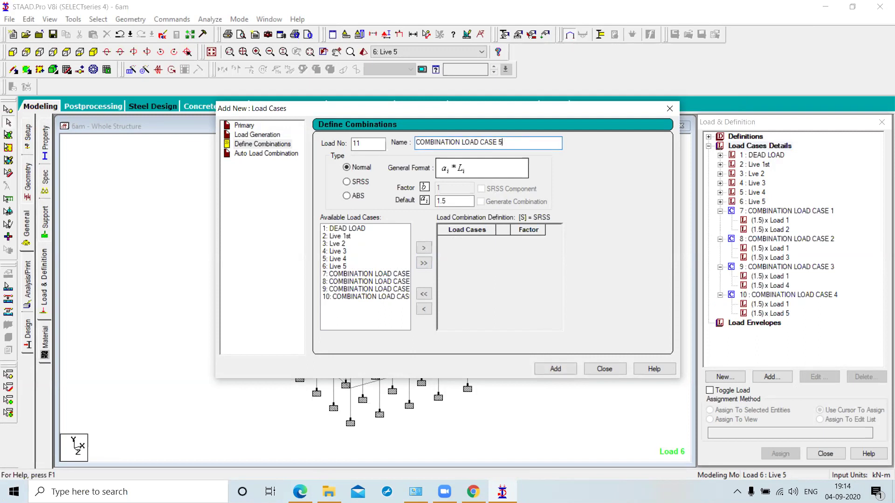
left_click(342, 229)
left_click(339, 267, "ctrl")
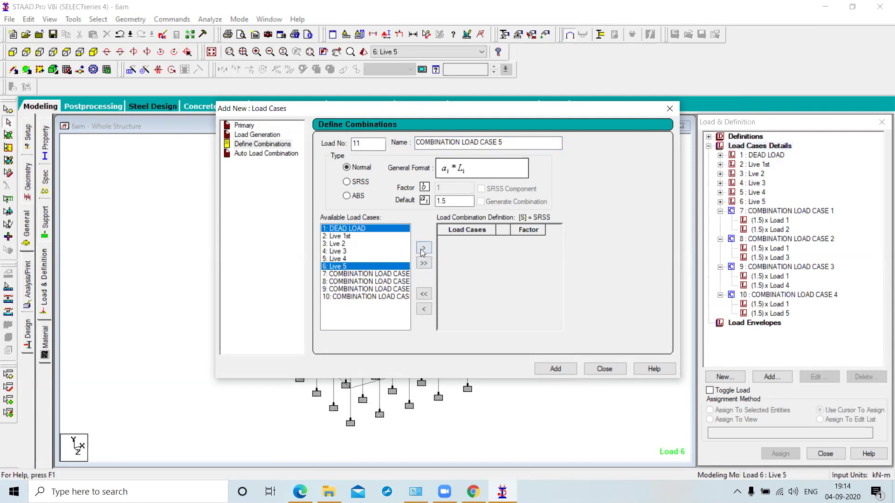
left_click(422, 250)
left_click(568, 369)
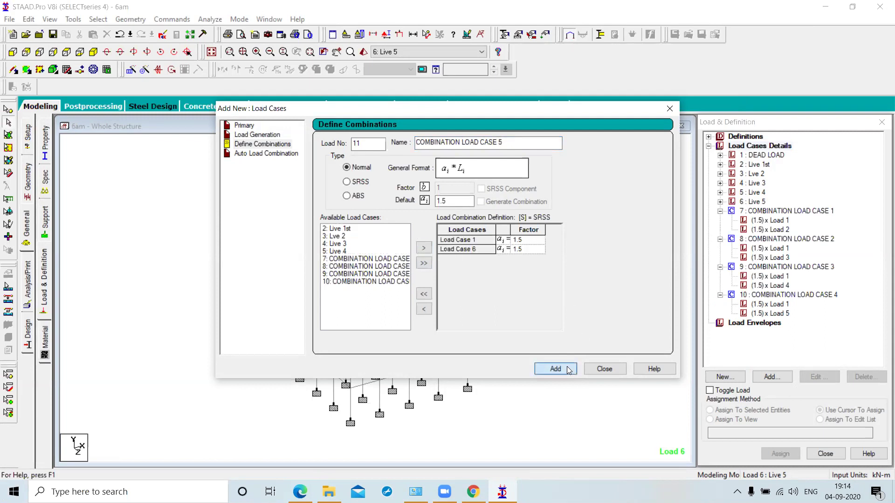
left_click(611, 370)
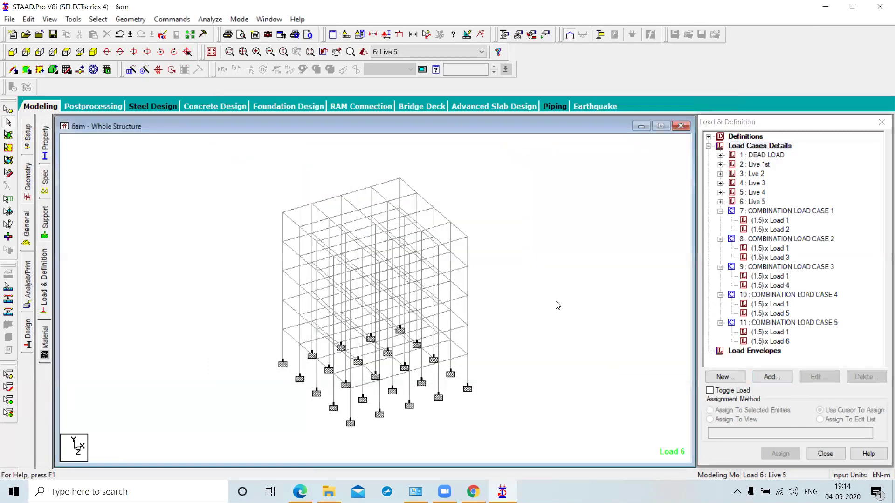
Step: Collapse COMBINATION LOAD CASE 1 through 5 in the load case tree
left_click(720, 211)
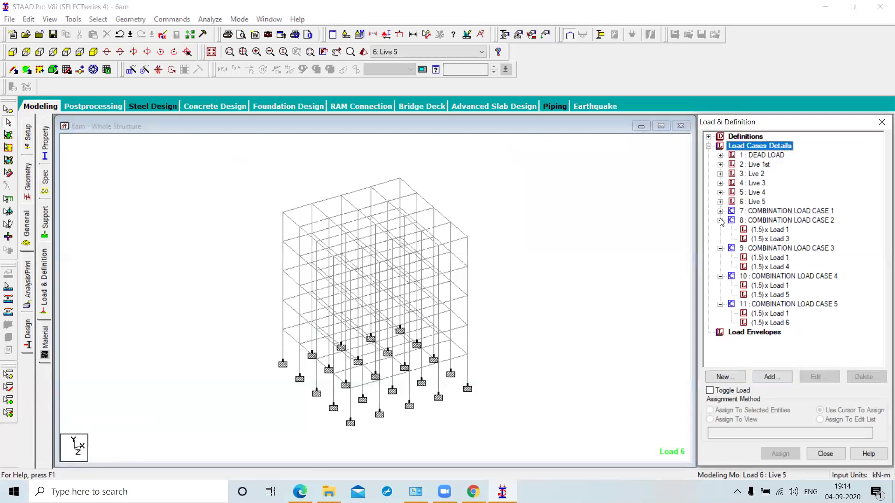
left_click(720, 220)
left_click(720, 230)
left_click(720, 239)
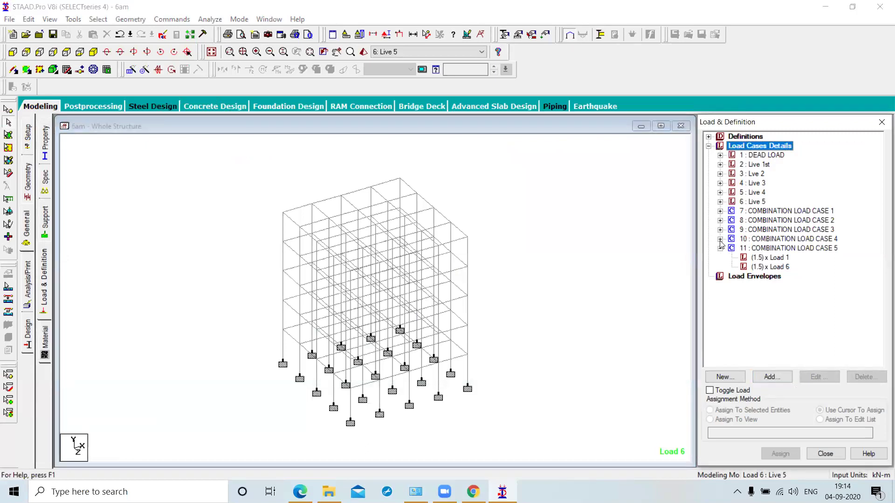
left_click(722, 249)
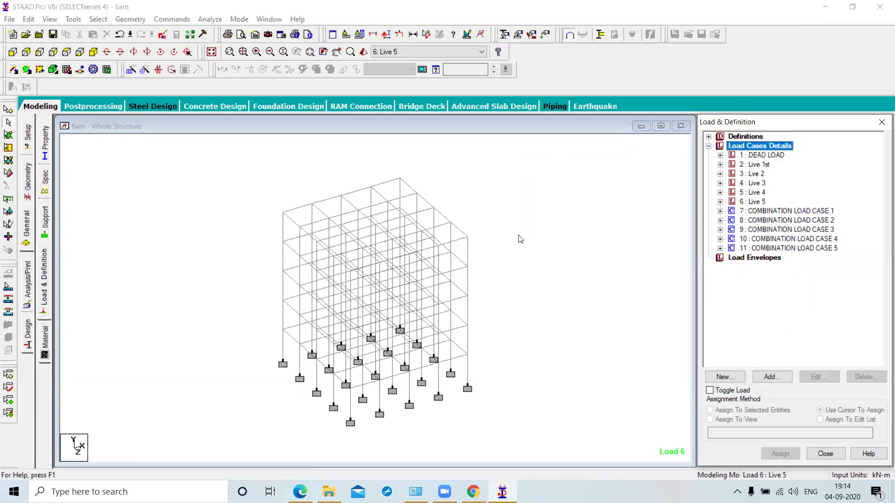
Step: Add a Perform Analysis command with the print option All and check it in the analysis command list
left_click(27, 284)
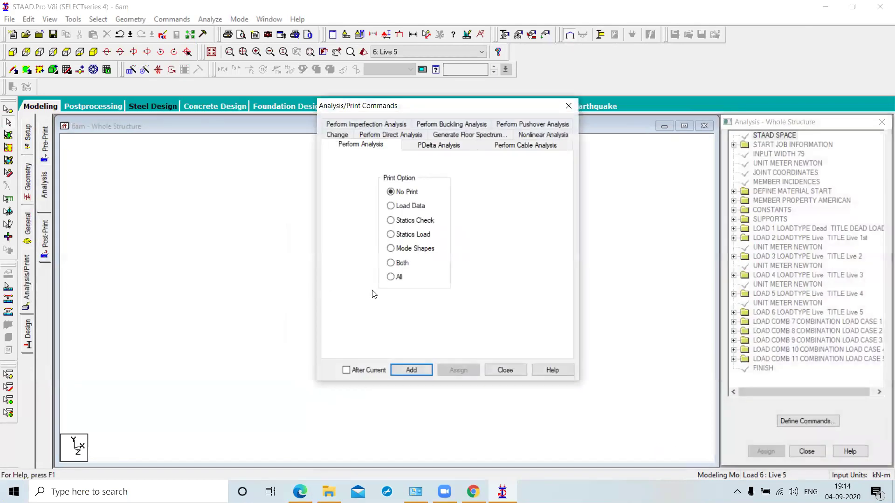
left_click(391, 277)
left_click(416, 370)
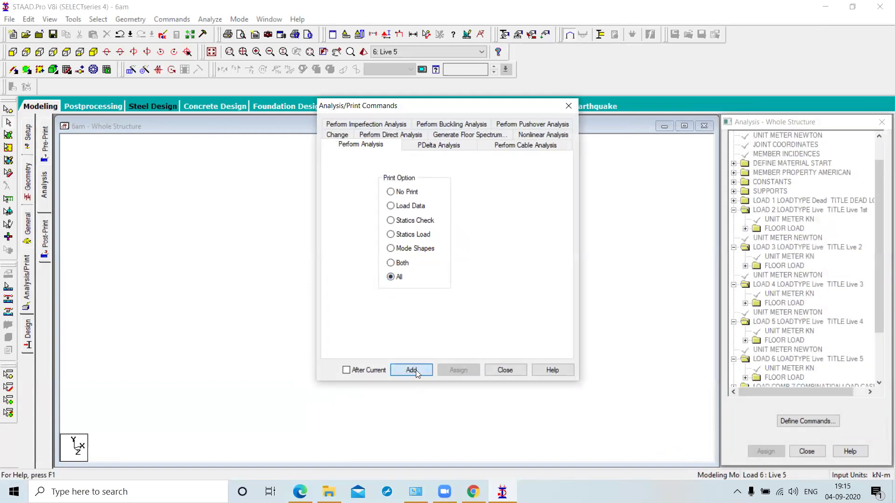
left_click(505, 370)
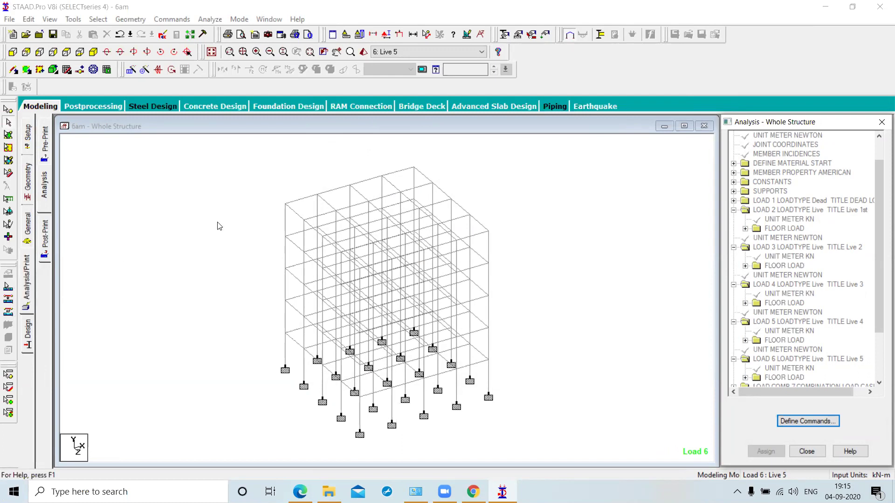
left_click_drag(879, 264, 879, 309)
left_click(620, 217)
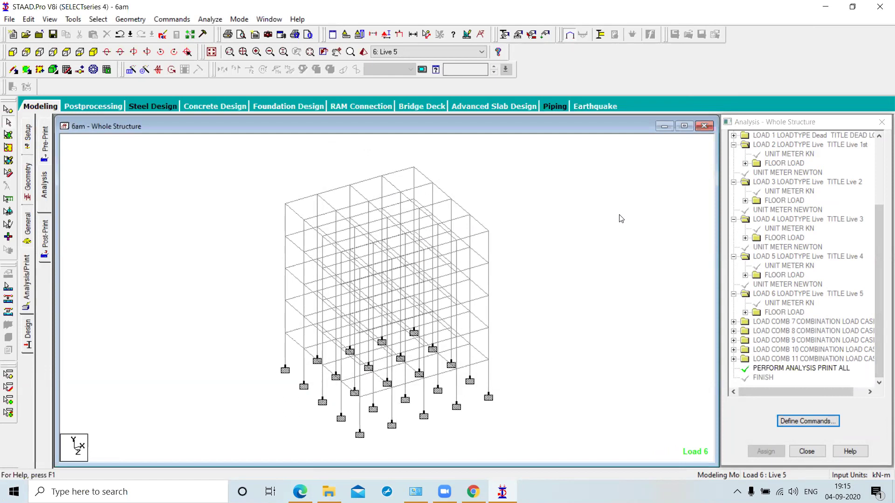
left_click(28, 278)
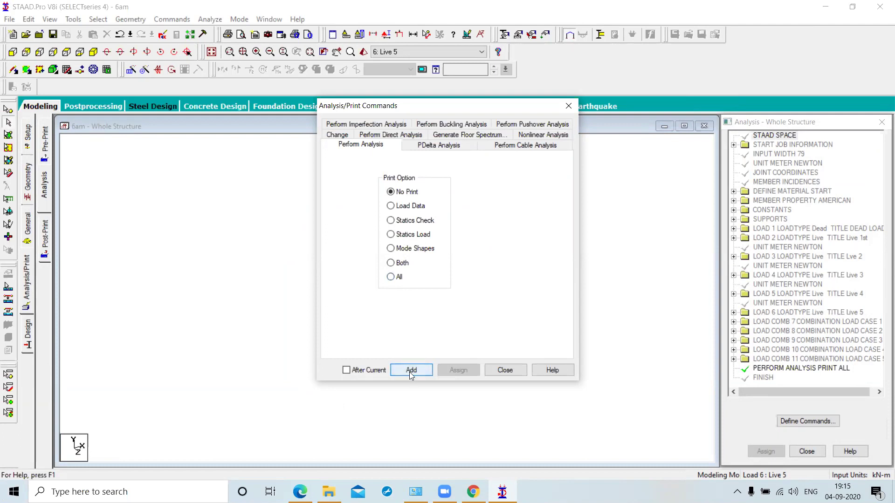
left_click(506, 371)
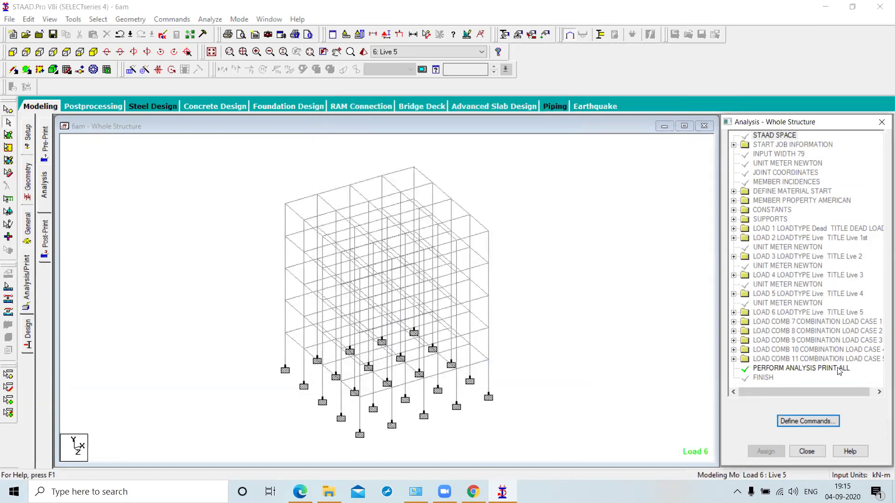
left_click(135, 261)
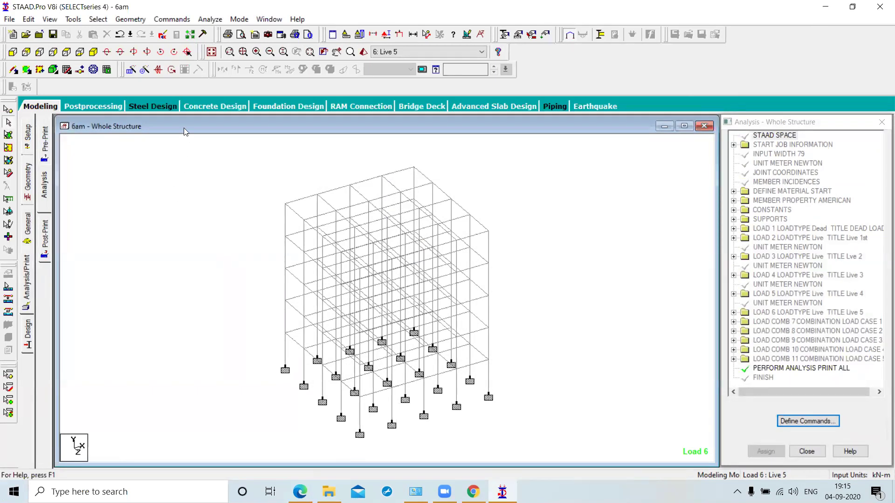
Step: Run the analysis, saving the modified structure first, and open the output file when the run ends
left_click(205, 19)
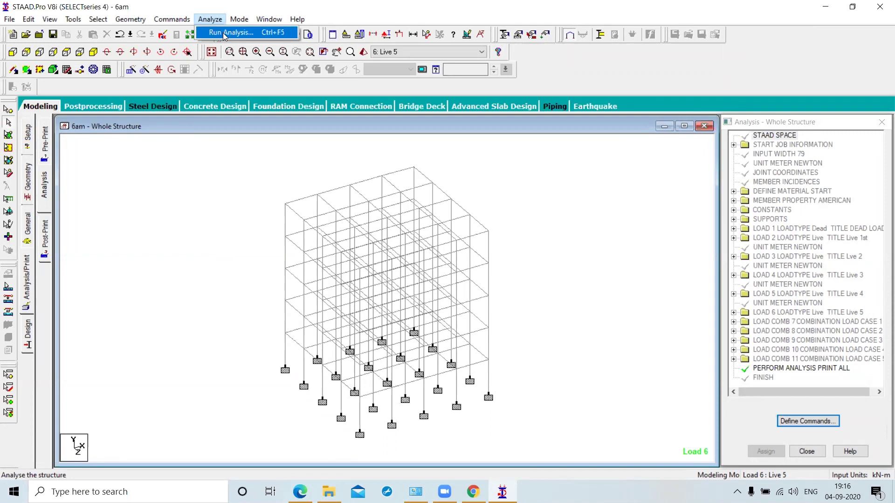
left_click(225, 33)
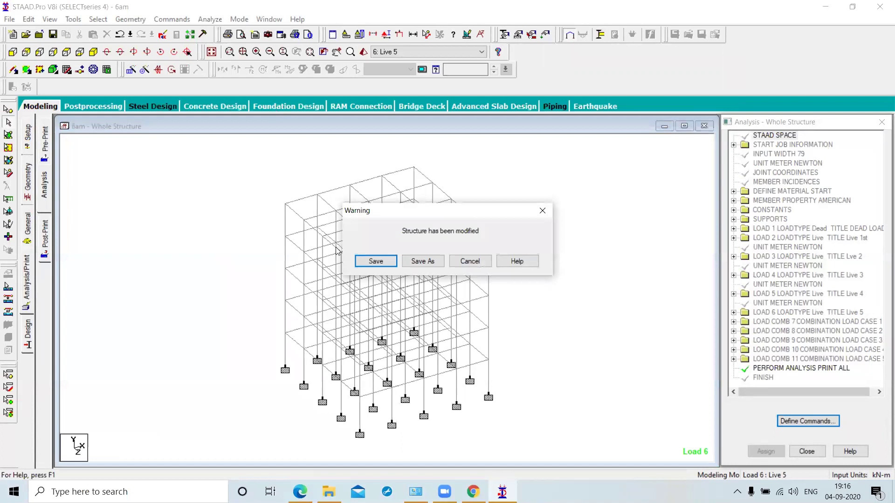
left_click(375, 261)
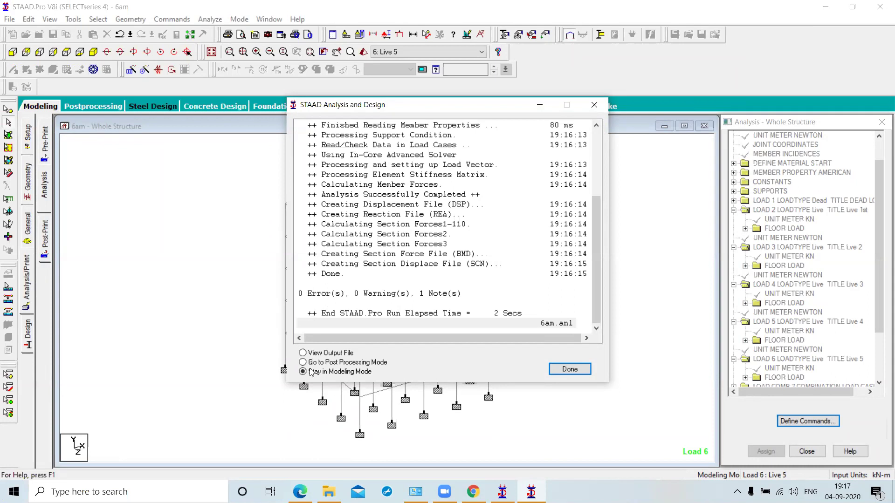
left_click(303, 355)
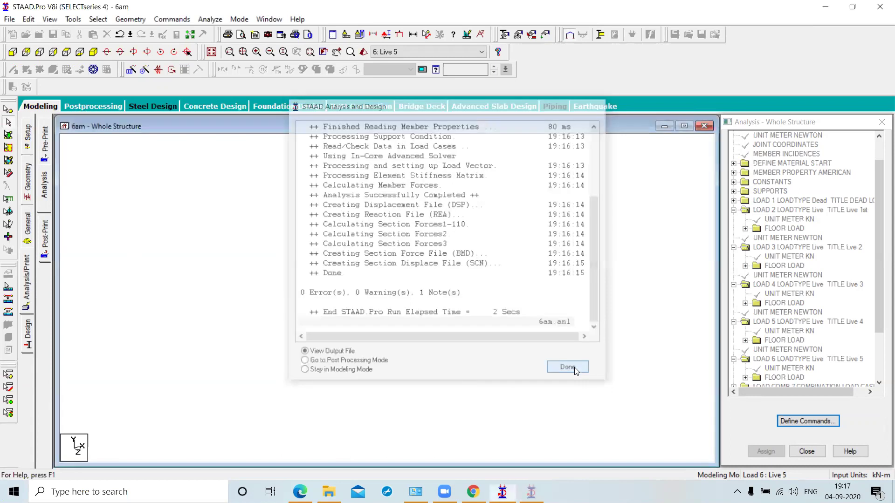
left_click(569, 369)
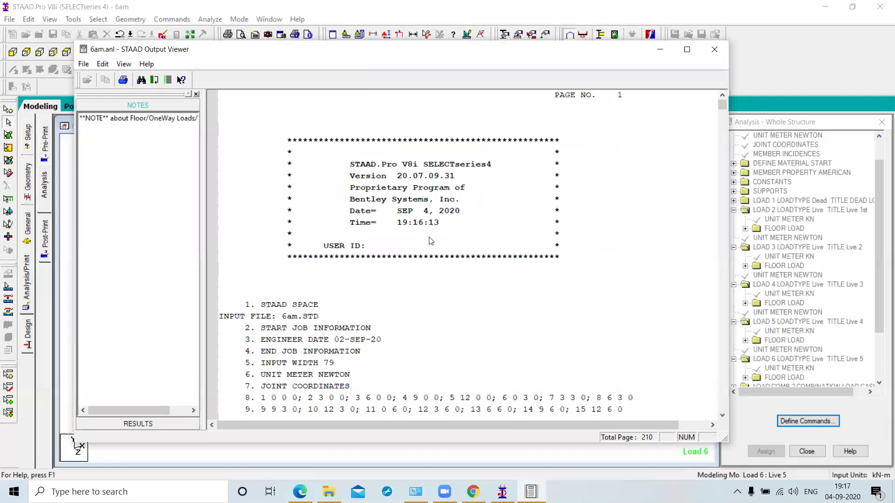
Step: Look over the first page of the analysis output, from the program header to the first line of joint coordinates
scroll(431, 241, "down", 3)
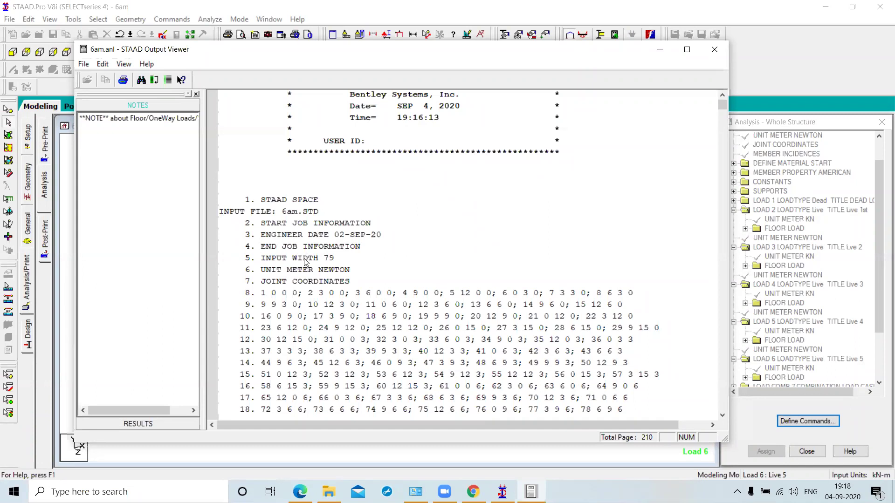
scroll(273, 287, "down", 1)
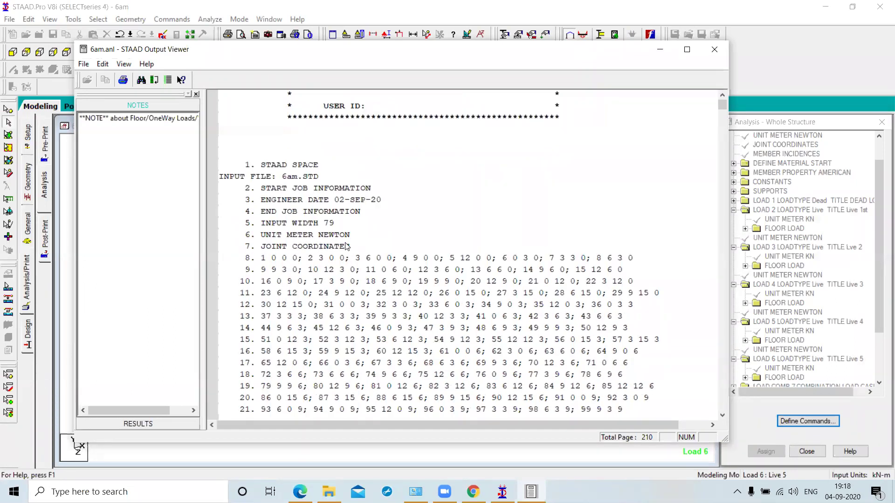
scroll(346, 246, "down", 1)
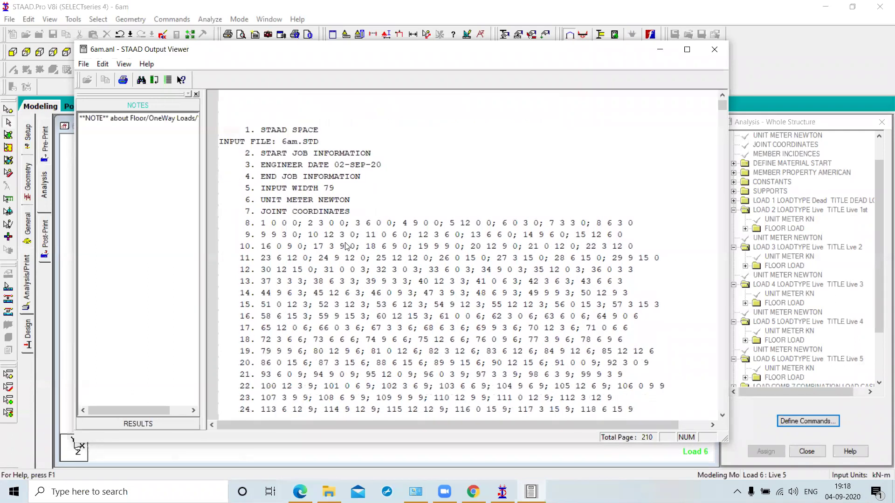
left_click(252, 225)
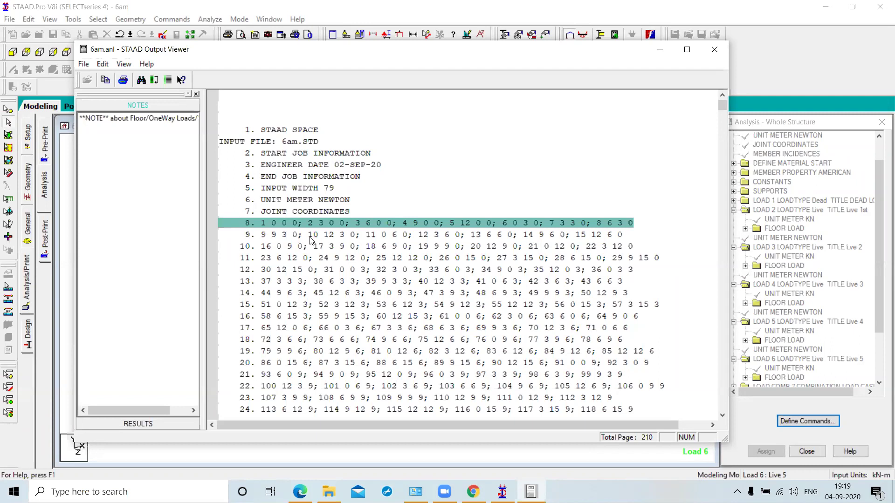
scroll(332, 253, "up", 5)
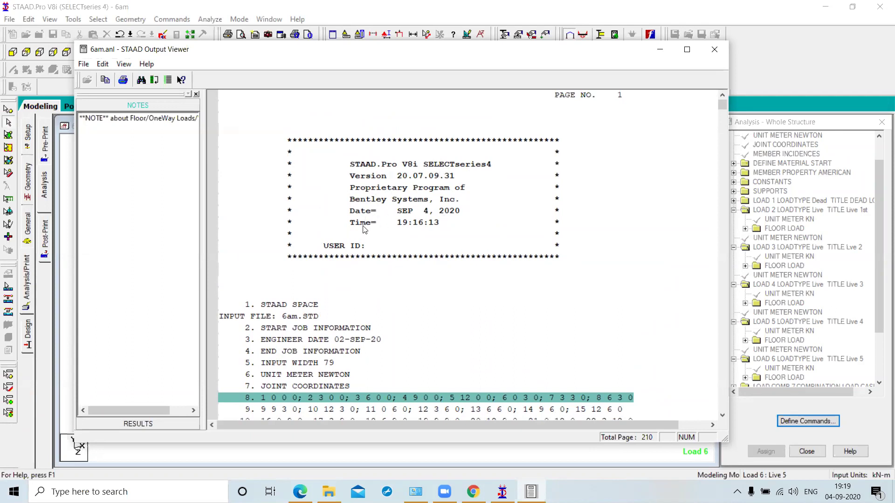
Step: Go through the output lines for input file, engineer date, job information, input width, units and the joint coordinates heading
scroll(419, 232, "down", 3)
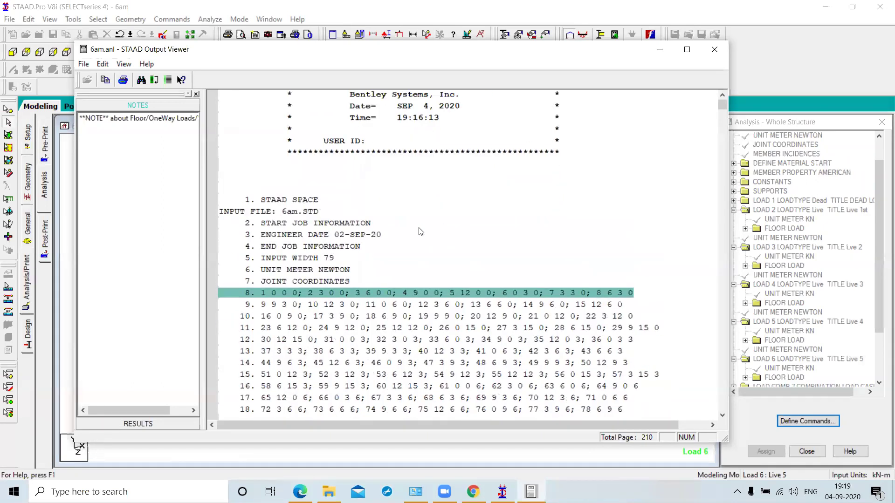
left_click(271, 213)
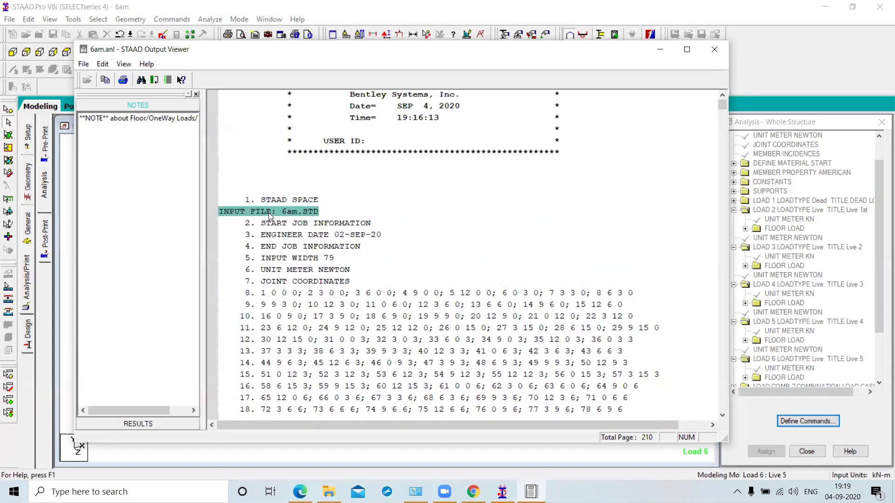
left_click(330, 235)
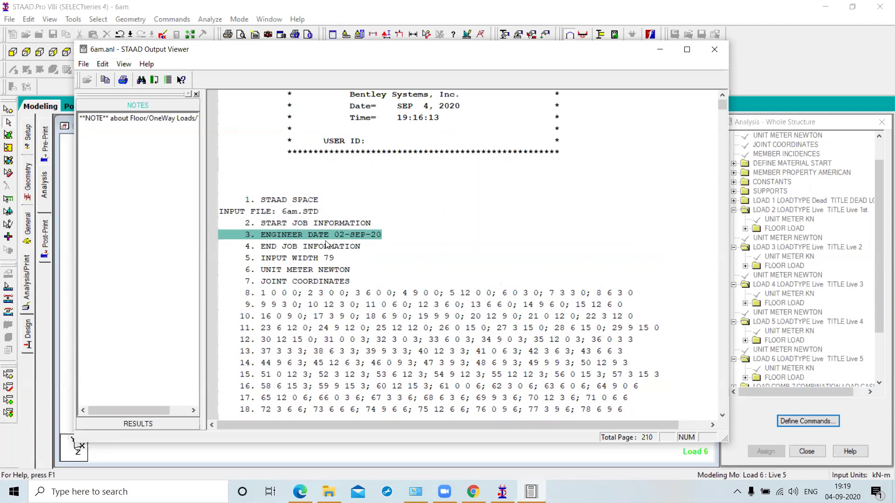
left_click(318, 248)
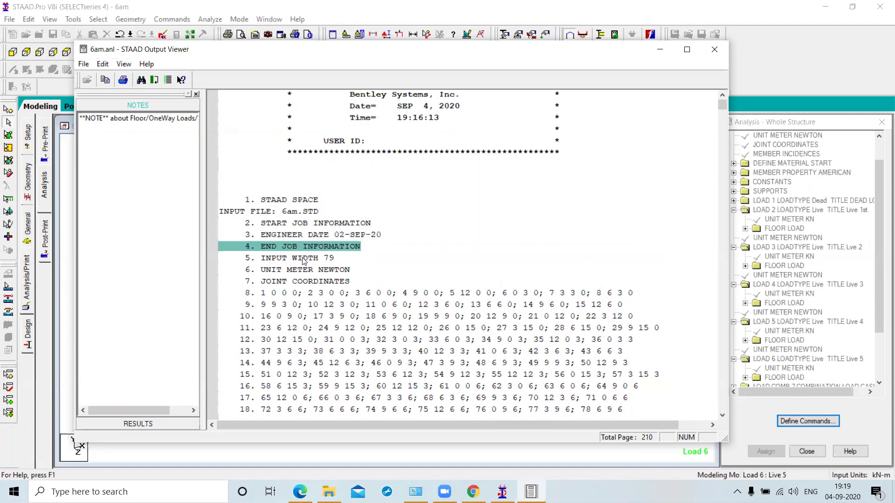
left_click(305, 260)
left_click(305, 271)
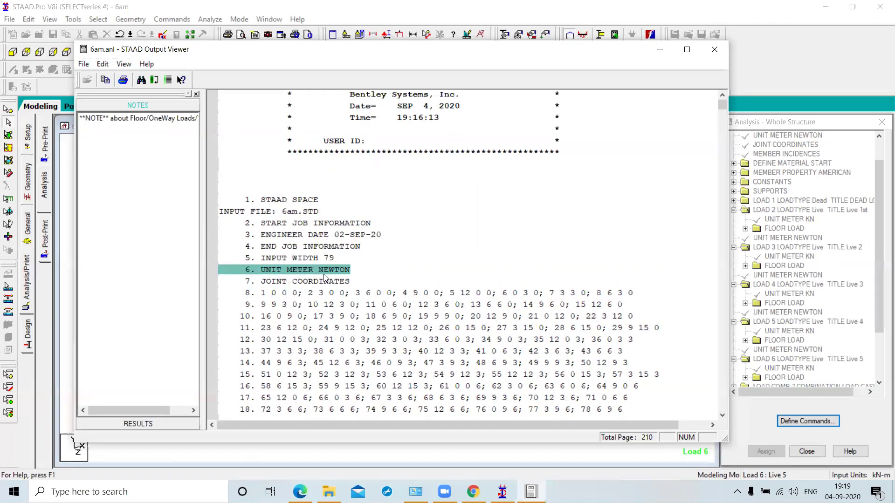
scroll(323, 274, "down", 1)
left_click(311, 248)
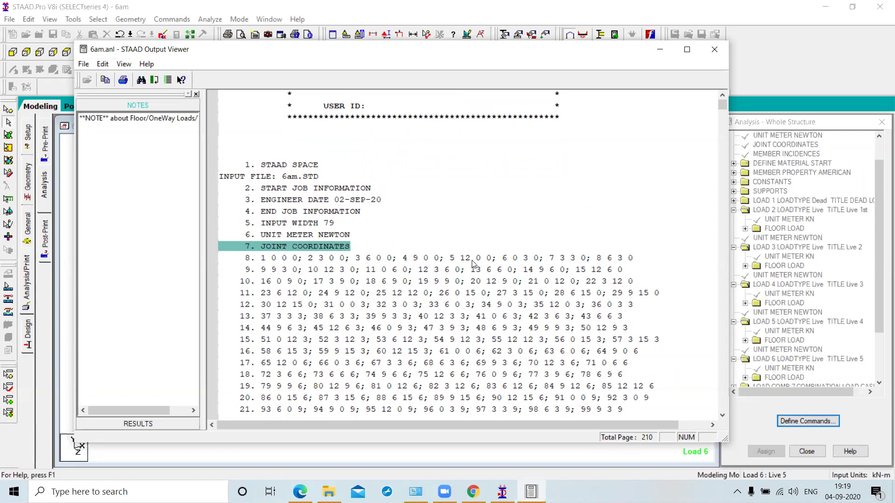
Step: Read through the joint coordinates and member incidences lists in the output file, down to the material definition
scroll(473, 264, "down", 6)
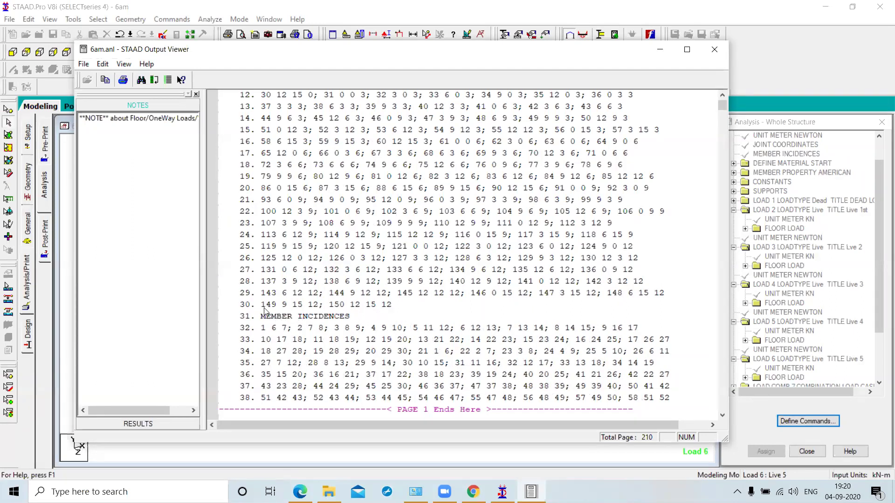
scroll(264, 310, "down", 1)
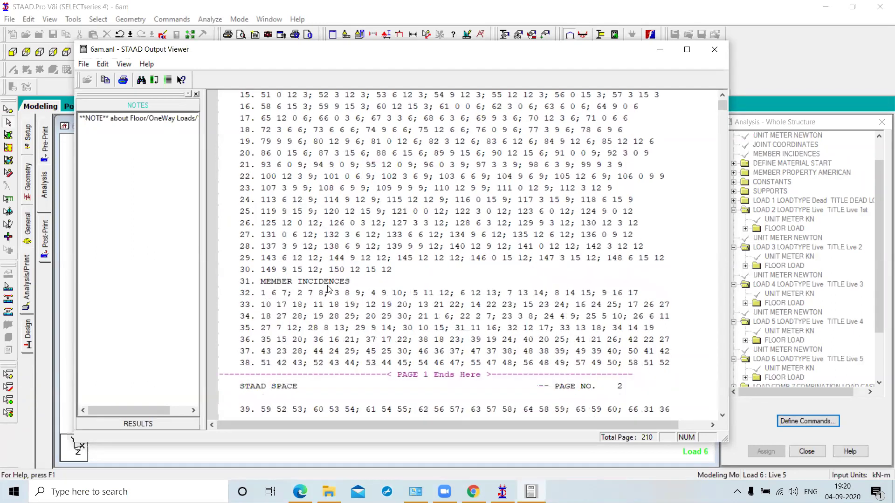
scroll(329, 289, "down", 1)
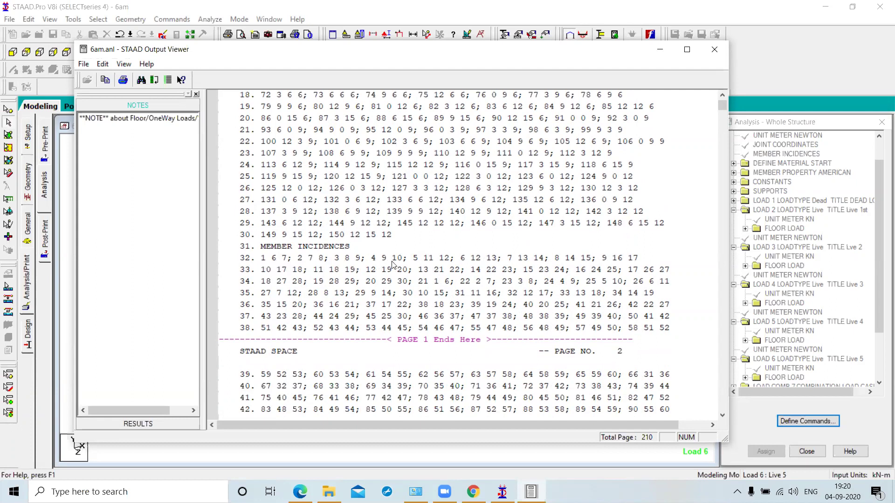
scroll(427, 261, "down", 8)
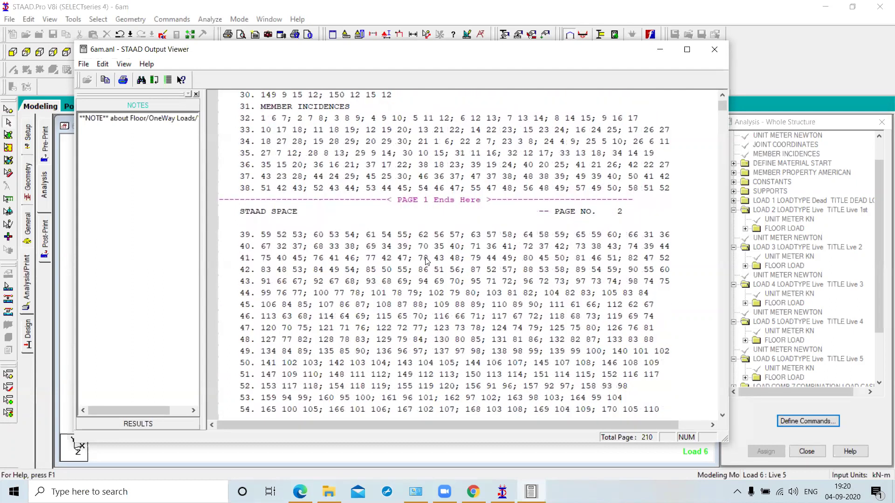
scroll(427, 261, "down", 7)
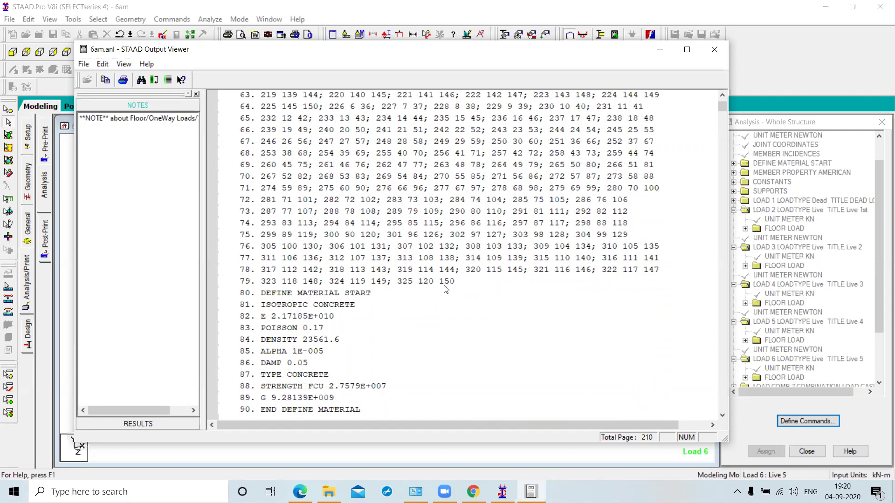
Step: Go through the concrete material definition in the output file, from its start line through the property lines to its end line
left_click(290, 297)
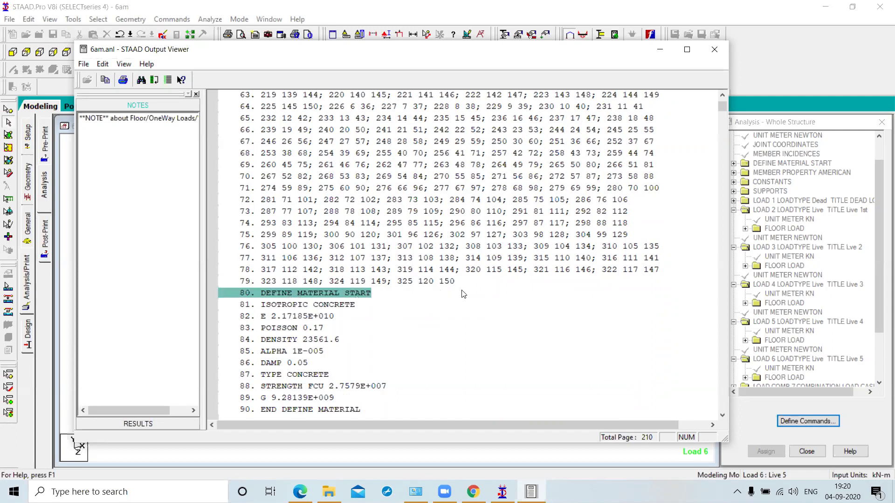
left_click(299, 306)
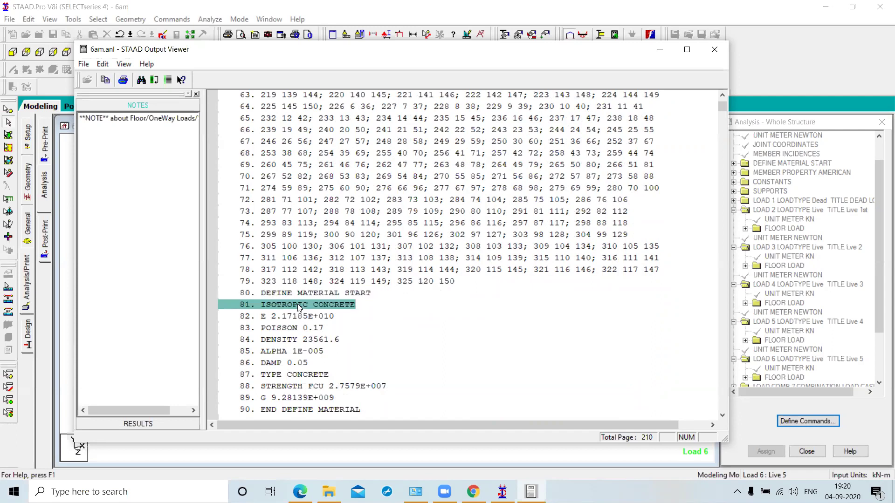
left_click(316, 319)
left_click(308, 328)
left_click(308, 339)
left_click(304, 353)
left_click(301, 364)
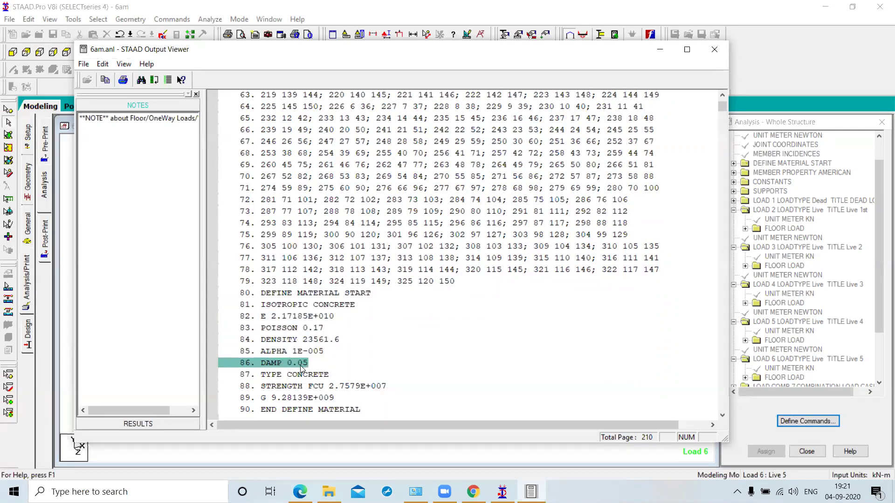
left_click(300, 376)
scroll(300, 375, "down", 2)
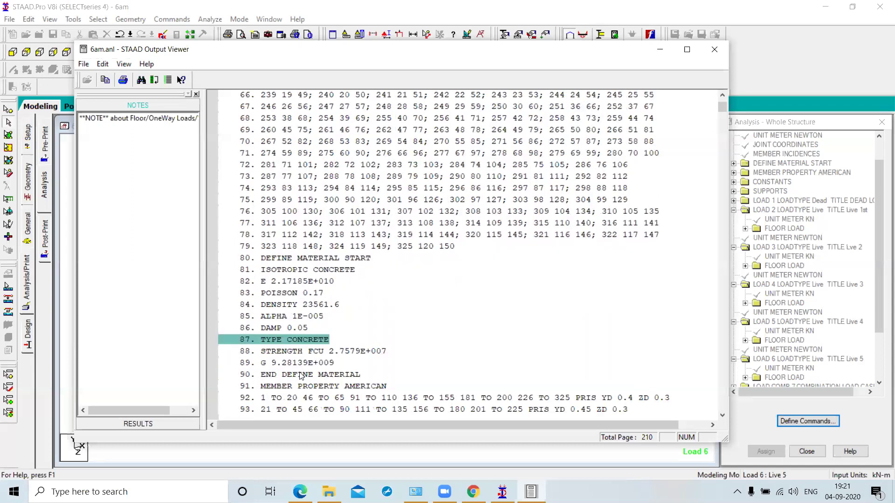
scroll(299, 375, "down", 1)
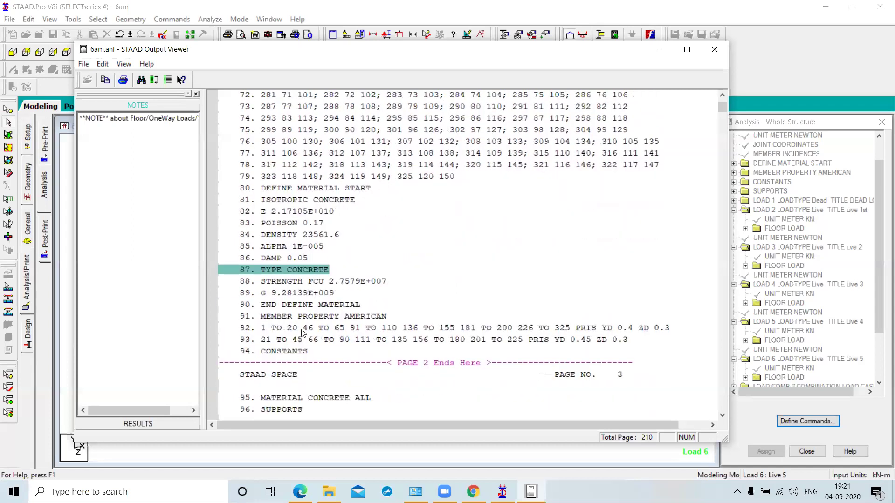
left_click(303, 307)
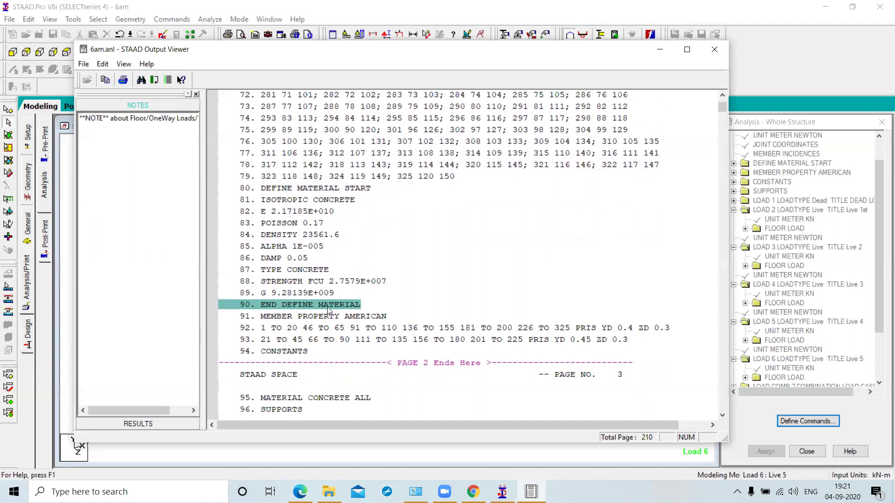
Step: Examine the American member property heading and the two lines assigning prismatic section sizes to the members
left_click(323, 318)
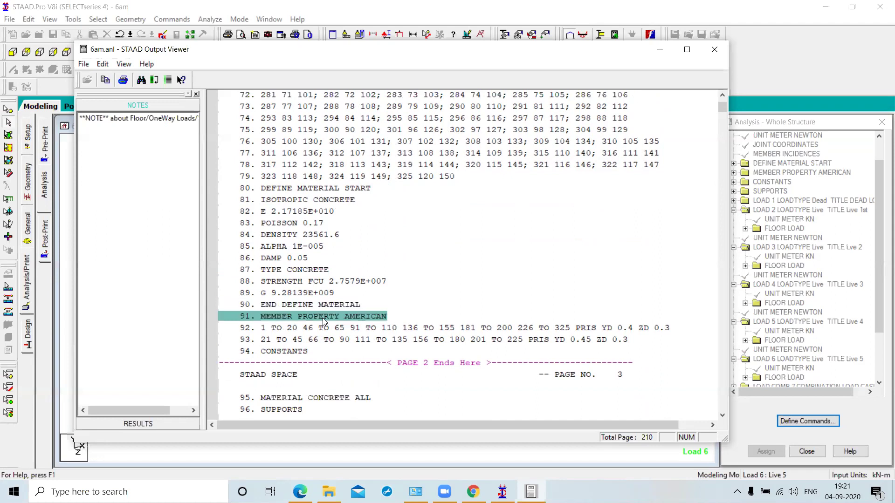
scroll(322, 318, "down", 1)
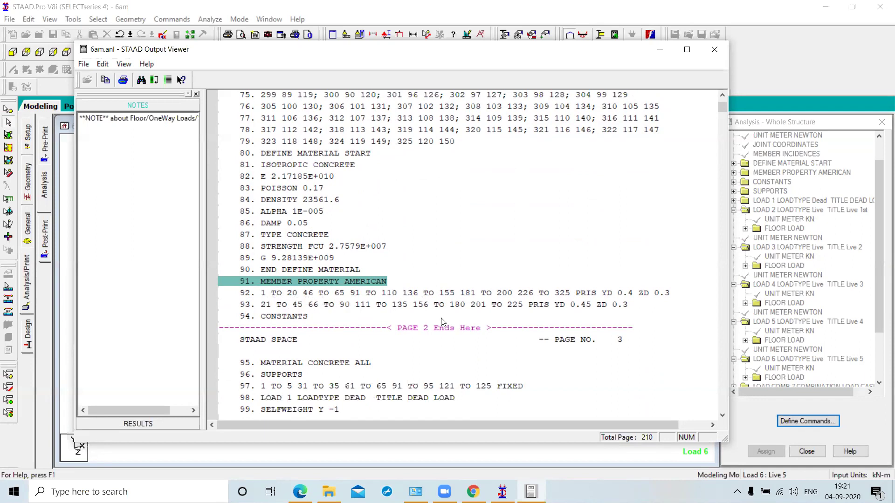
left_click(620, 293)
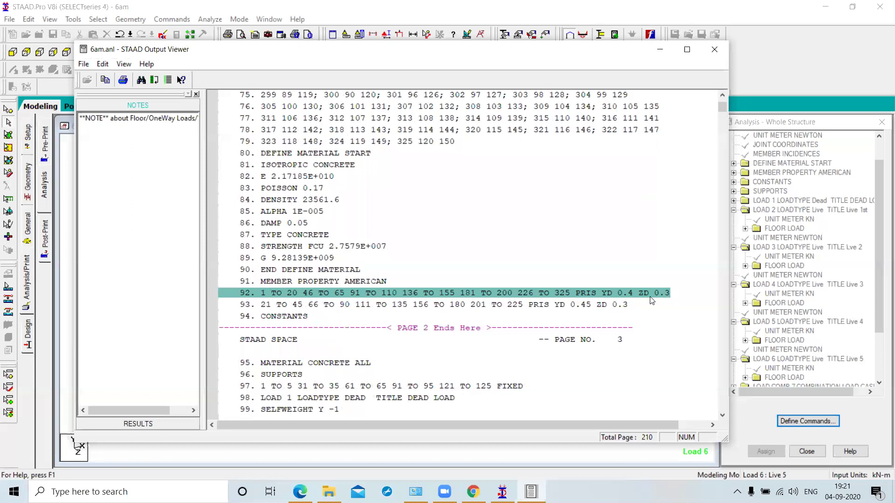
left_click(590, 308)
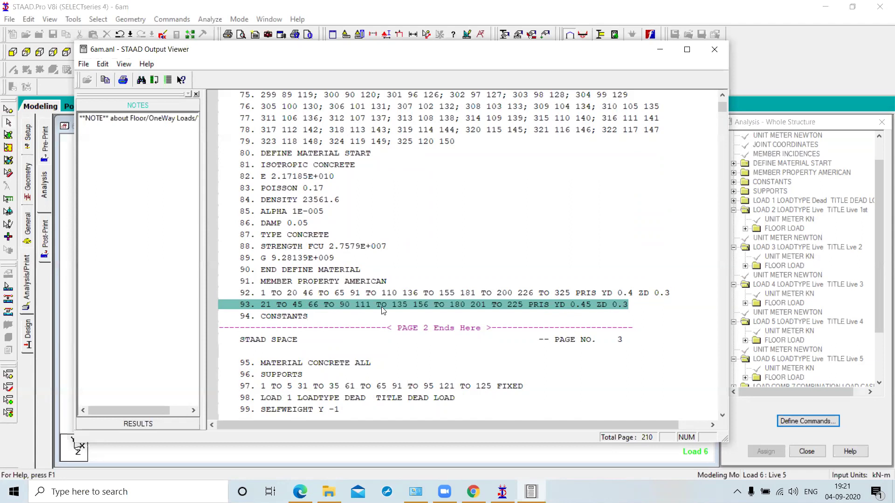
Step: Review the supports and the dead load case in the output, covering its self-weight, member load and floor load lines
scroll(382, 311, "down", 2)
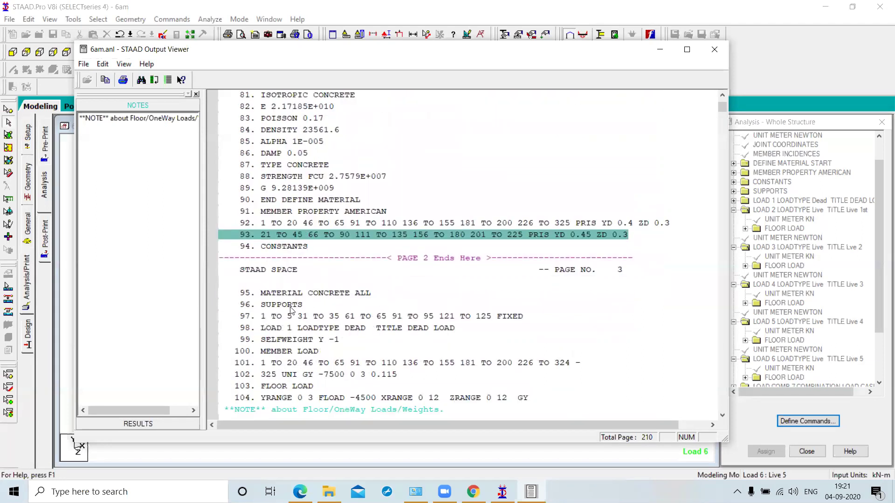
left_click(288, 305)
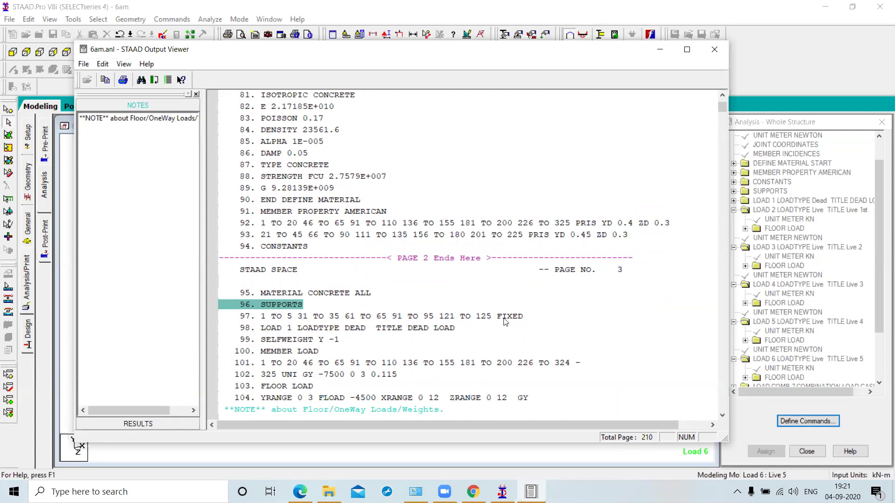
scroll(497, 320, "down", 1)
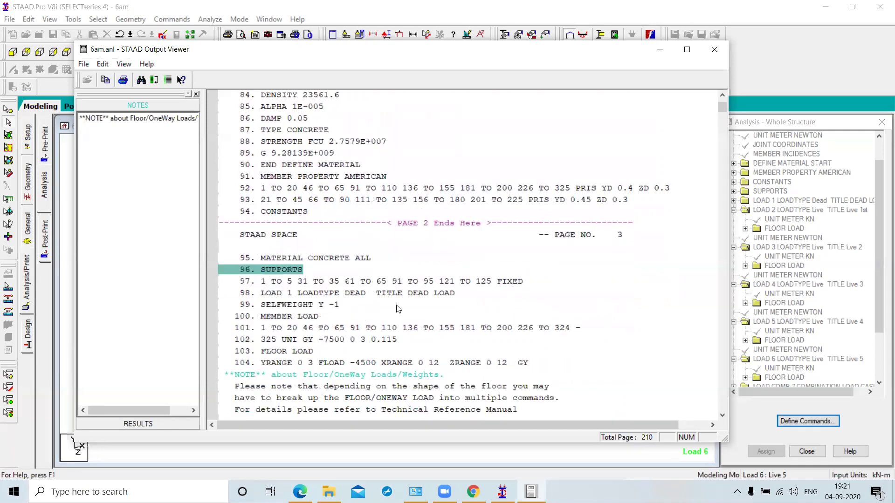
left_click(339, 295)
left_click(311, 306)
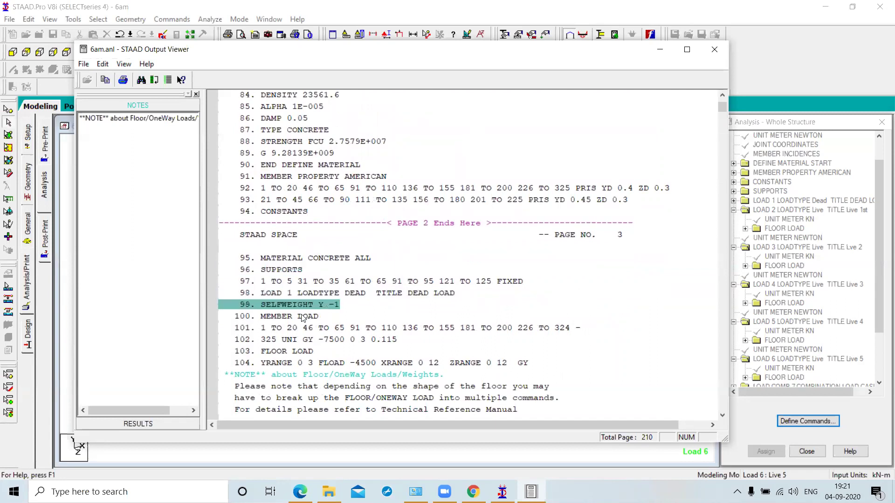
left_click(302, 316)
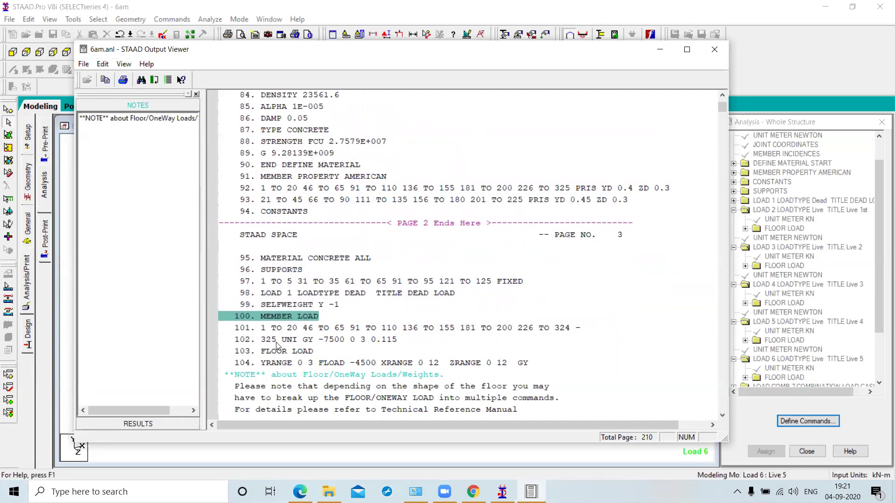
left_click(280, 353)
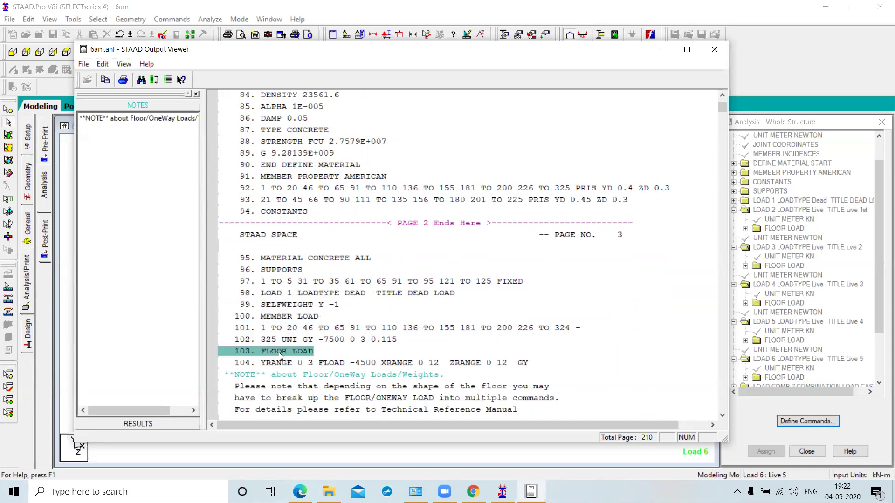
scroll(280, 357, "down", 4)
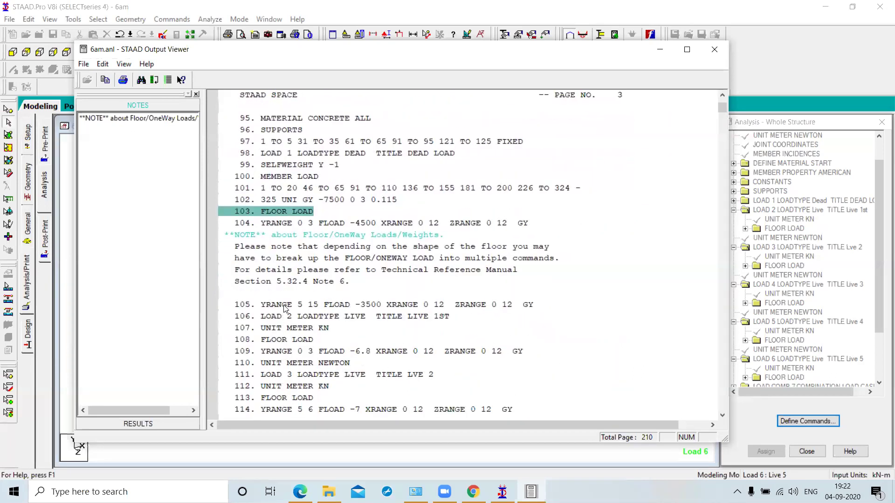
left_click(289, 313)
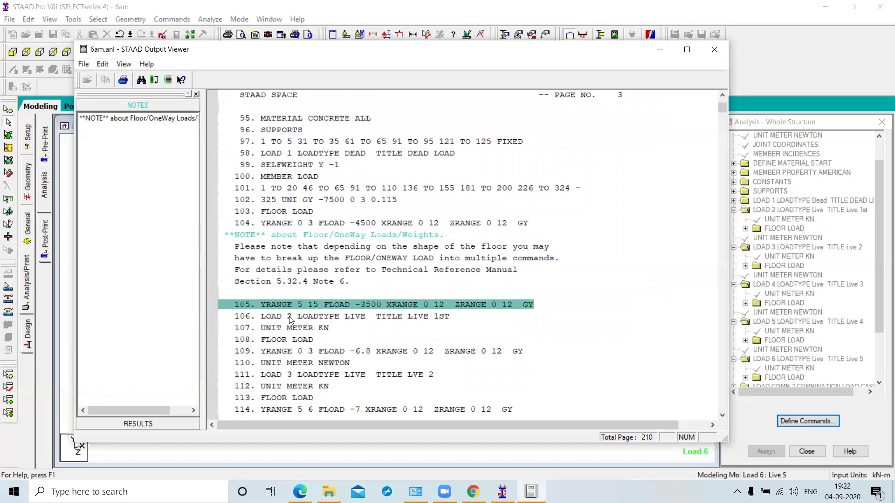
Step: Check the floor load lines of live load cases 2 to 6, including the unit line of the first live case
left_click(290, 318)
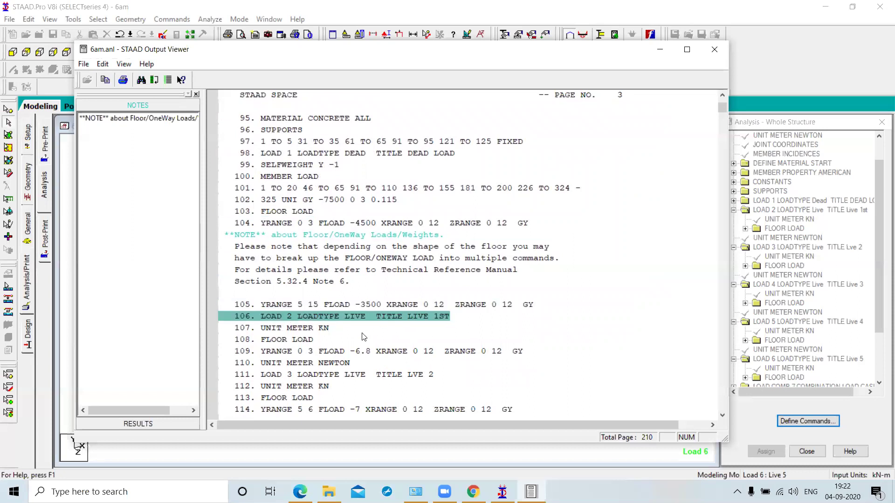
left_click(312, 332)
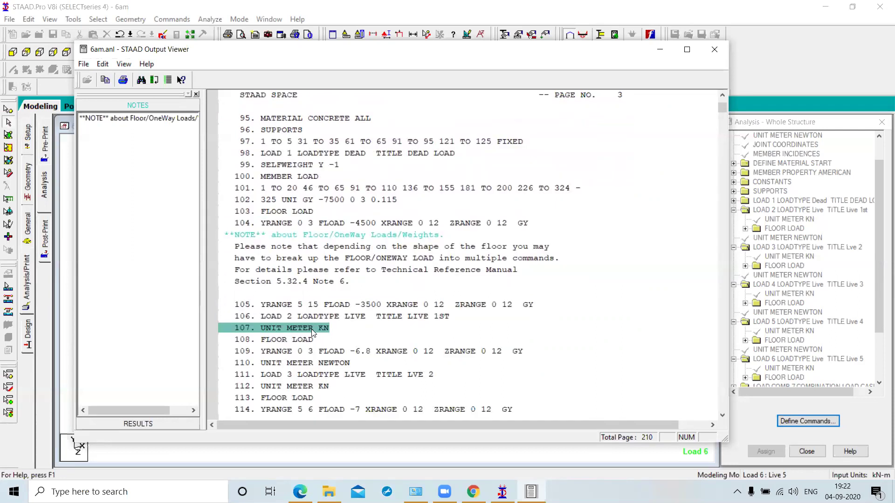
scroll(312, 332, "down", 2)
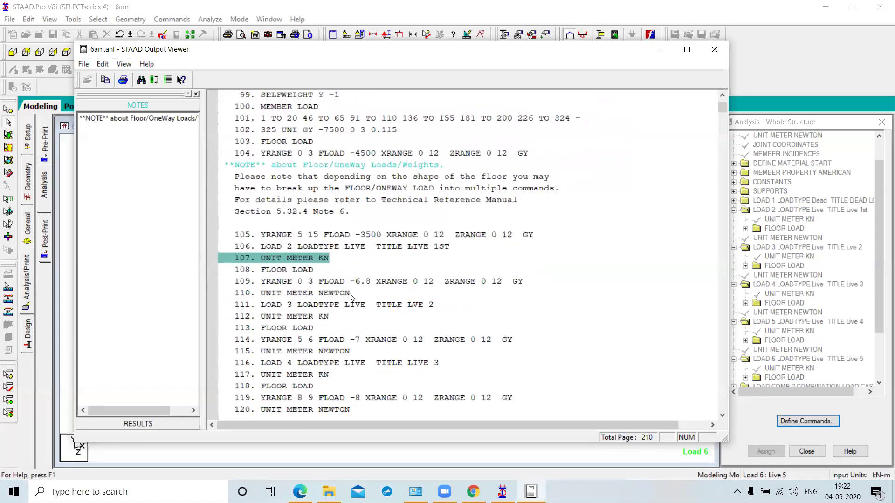
left_click(310, 284)
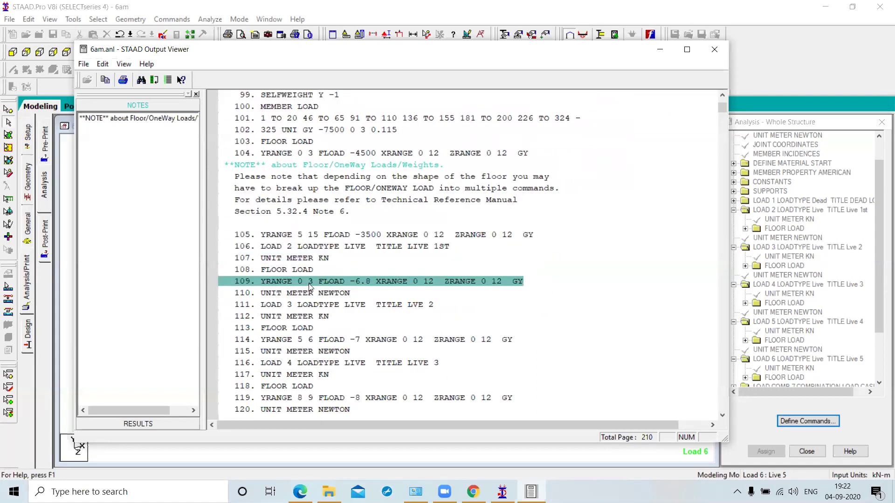
left_click(359, 340)
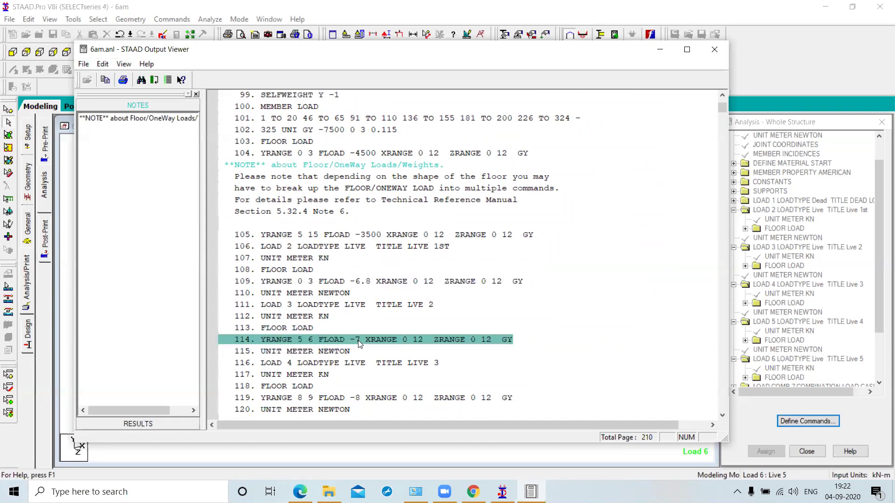
scroll(359, 343, "down", 1)
scroll(359, 343, "down", 1)
left_click(362, 328)
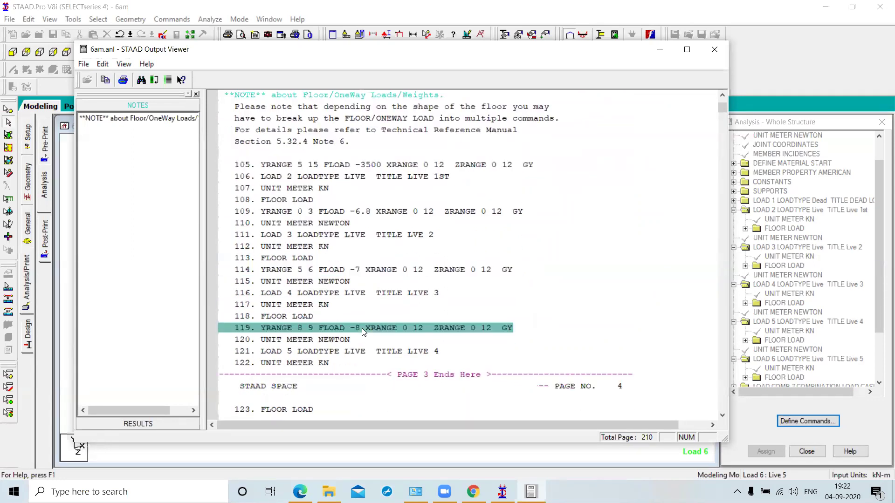
scroll(361, 328, "down", 3)
left_click(368, 317)
scroll(370, 318, "down", 2)
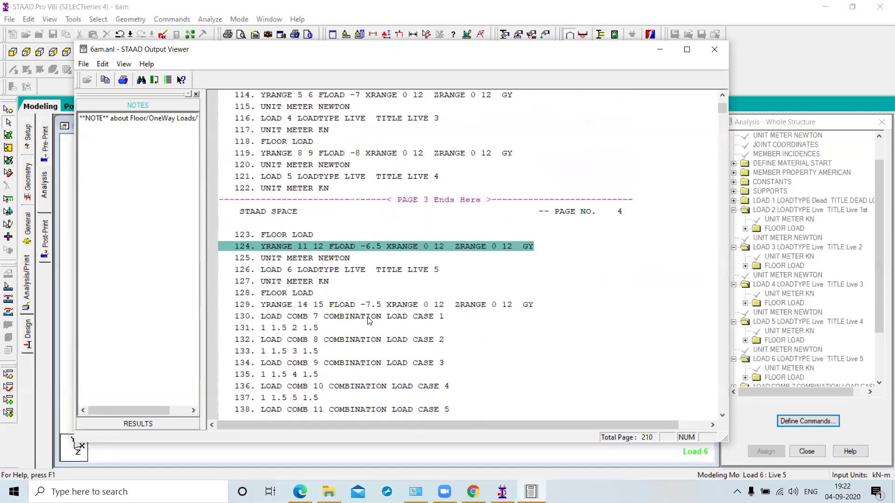
left_click(373, 306)
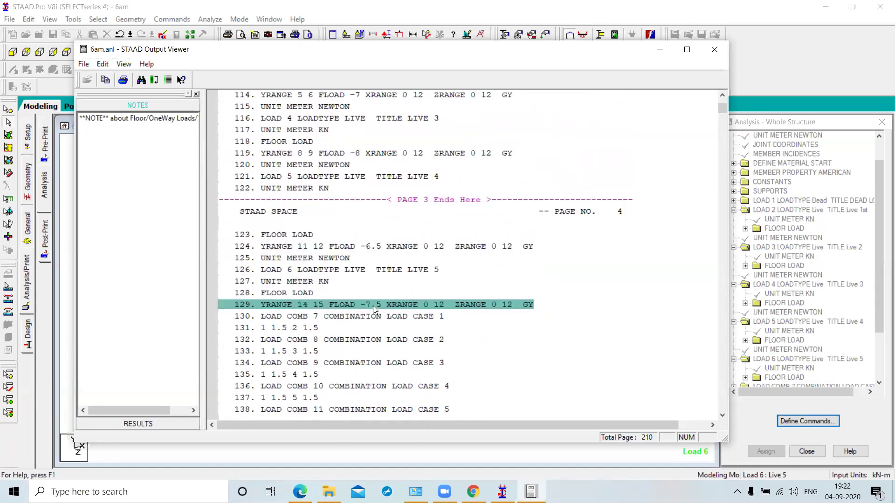
Step: Look over the load combination lines in the output, starting from combination load case 1, with their load factors
scroll(373, 306, "down", 1)
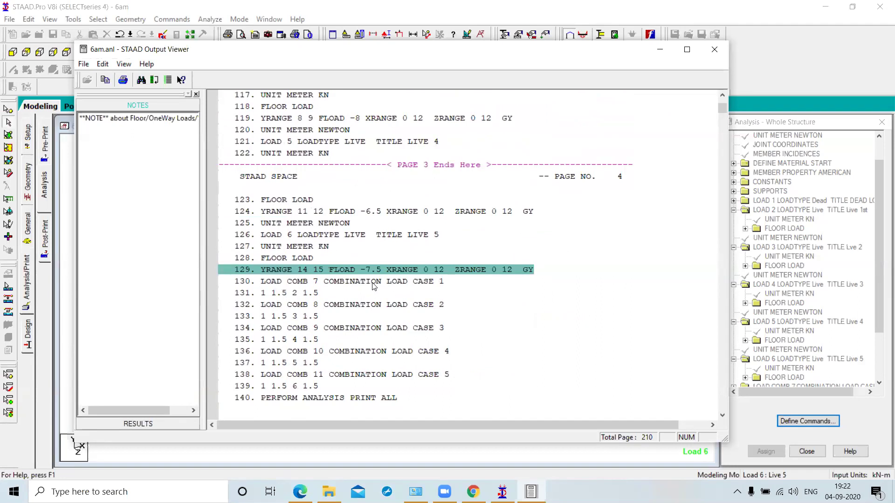
left_click(374, 285)
left_click(367, 307)
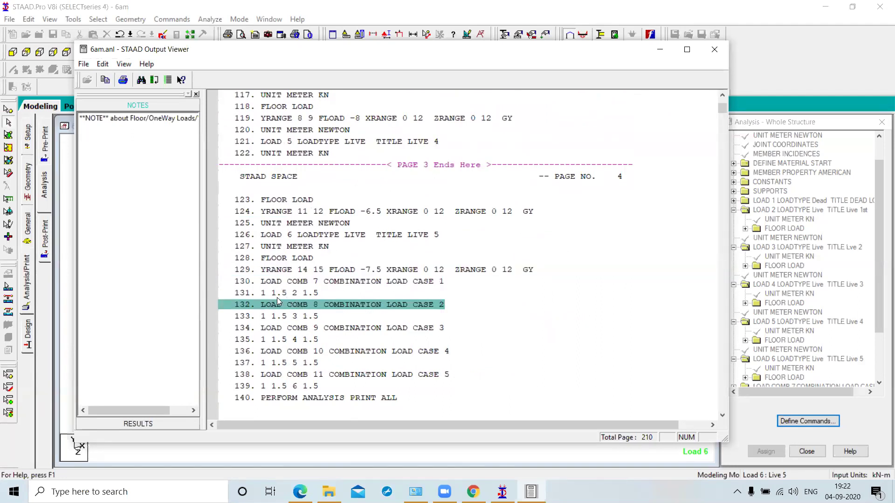
key("Down")
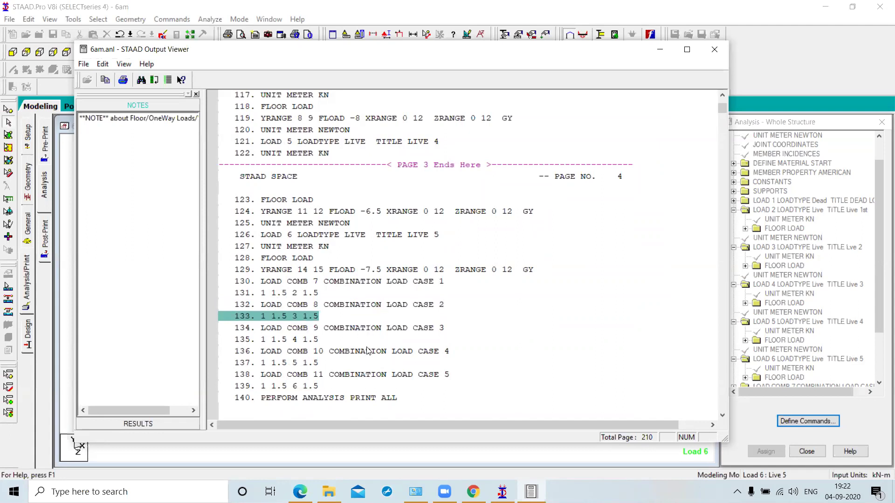
Step: Read the perform analysis command and the problem statistics for joints, members, supports, solver and degrees of freedom
scroll(360, 350, "down", 2)
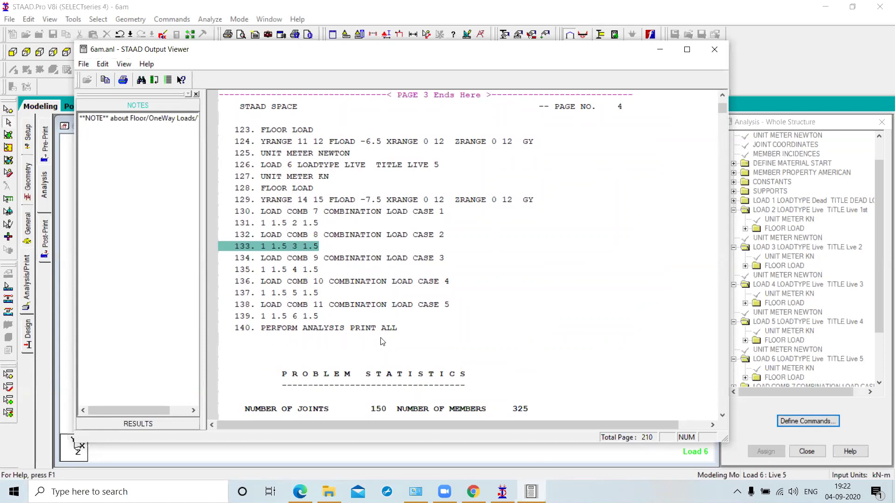
scroll(382, 342, "down", 1)
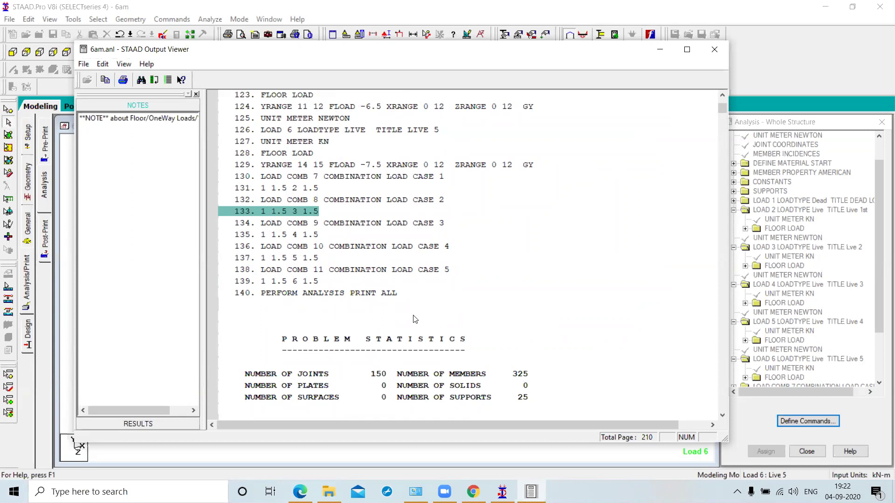
scroll(415, 320, "down", 4)
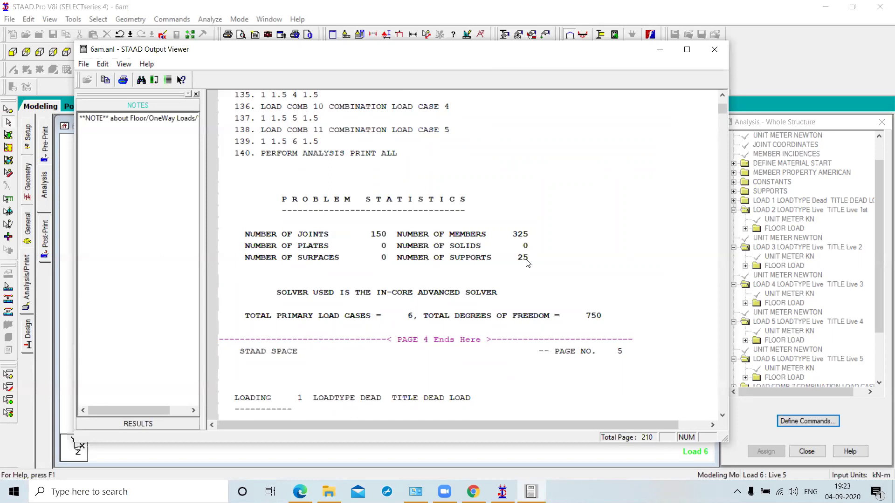
Step: Find the actual weight of the structure under the dead load results and highlight that line
scroll(527, 264, "down", 4)
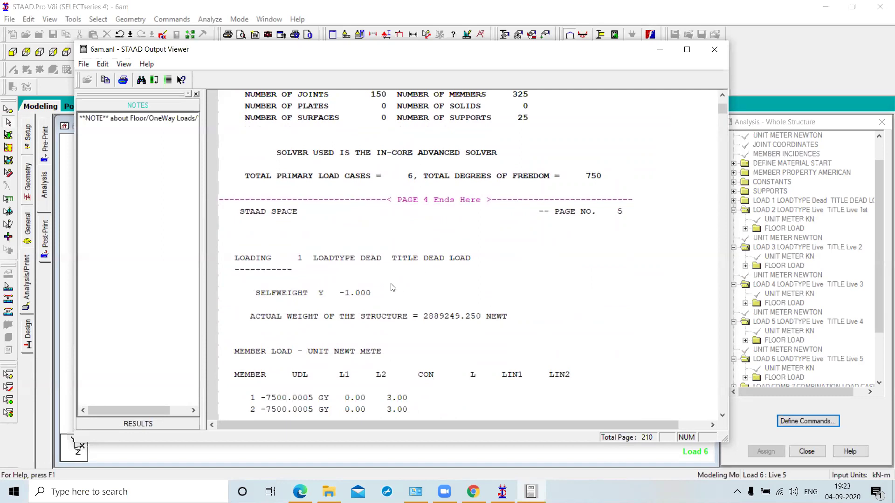
scroll(391, 287, "down", 1)
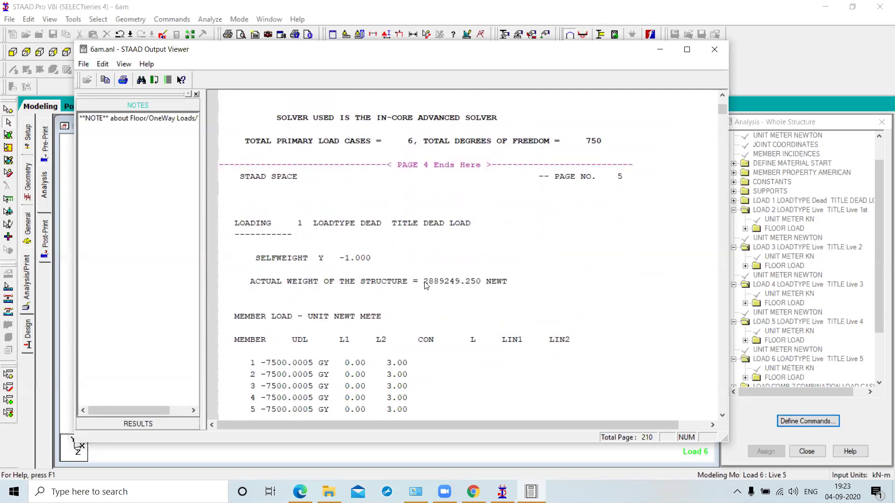
left_click(435, 282)
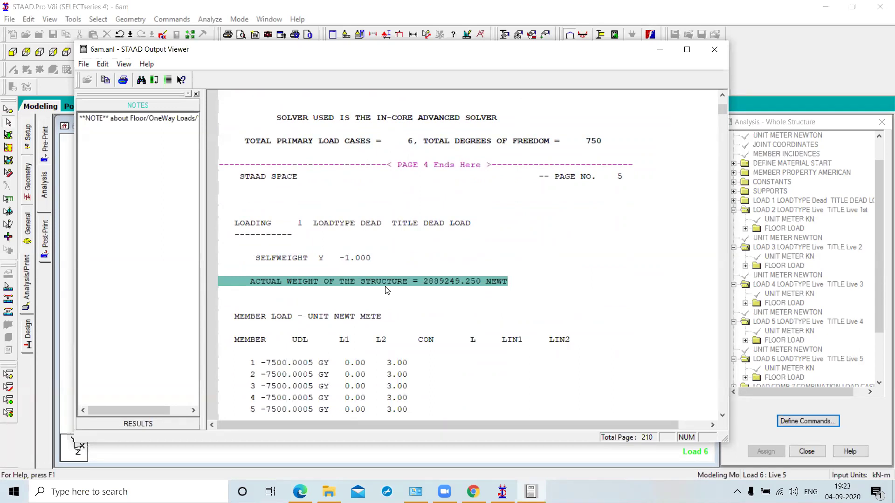
Step: Look through the uniform member loads listed under the dead load case, starting from member 1
scroll(385, 290, "down", 3)
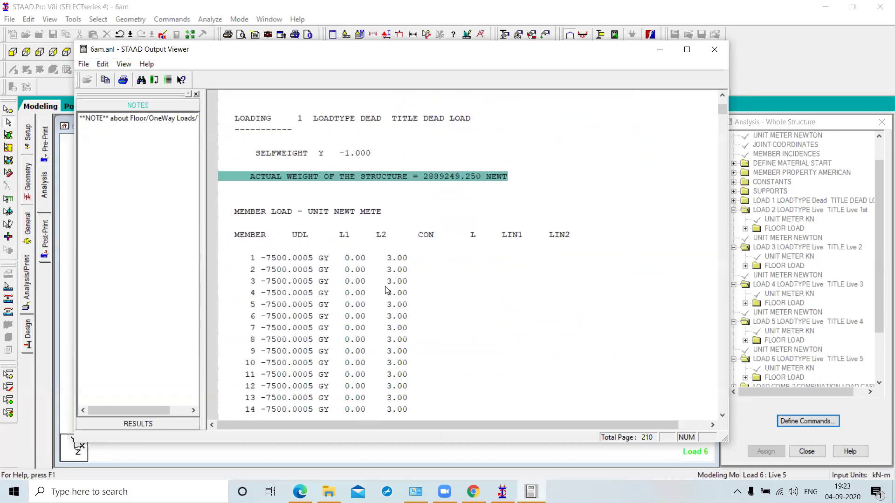
left_click(280, 257)
left_click(281, 270)
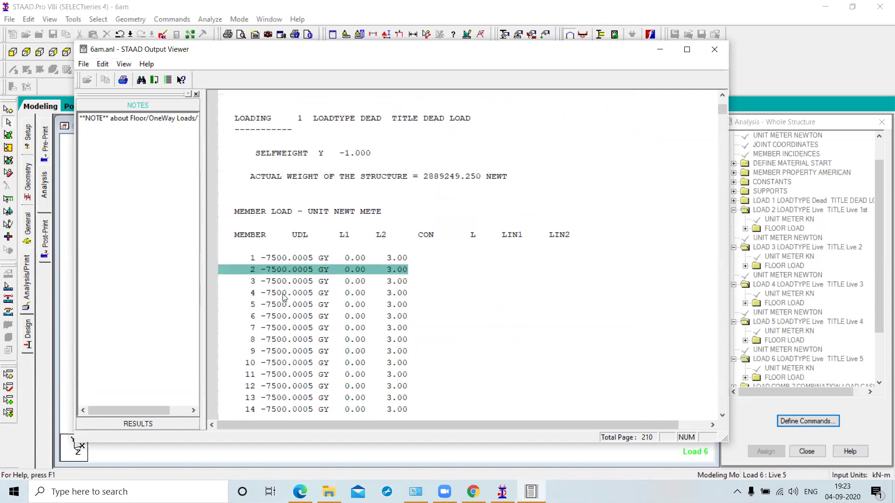
left_click(282, 293)
scroll(286, 306, "down", 3)
scroll(286, 306, "down", 20)
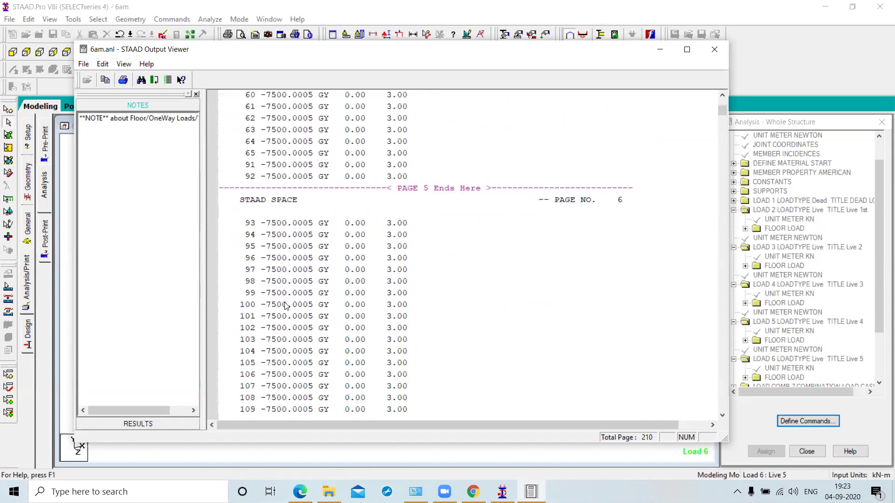
scroll(286, 306, "down", 20)
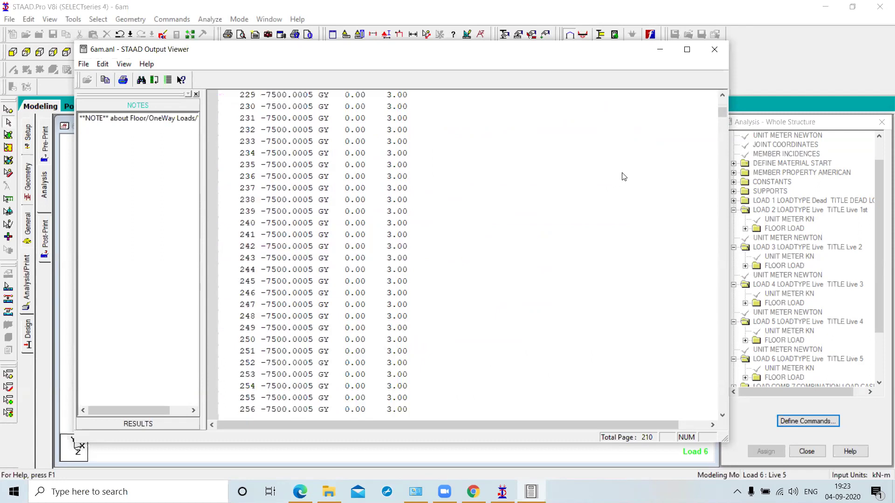
Step: Look over the concentrated member loads around page 60 of the output, then return to the end of the uniform load list
left_click_drag(724, 114, 721, 192)
scroll(397, 186, "down", 20)
scroll(397, 186, "up", 10)
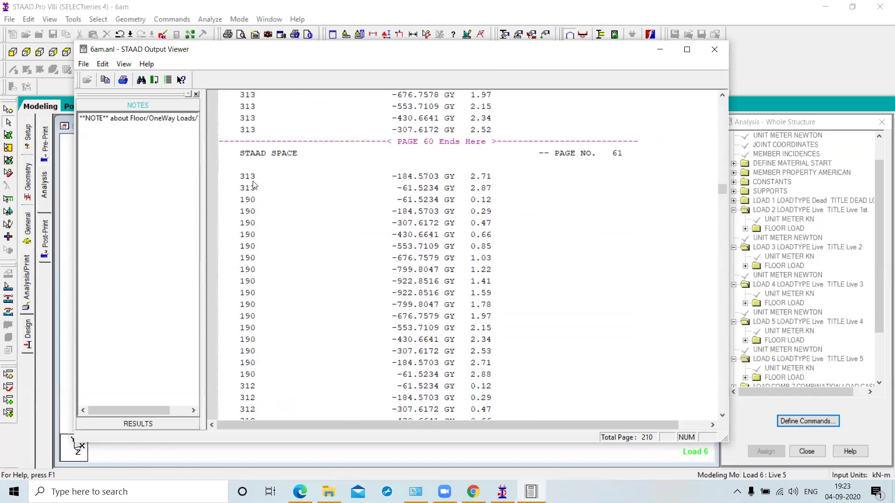
scroll(254, 185, "up", 10)
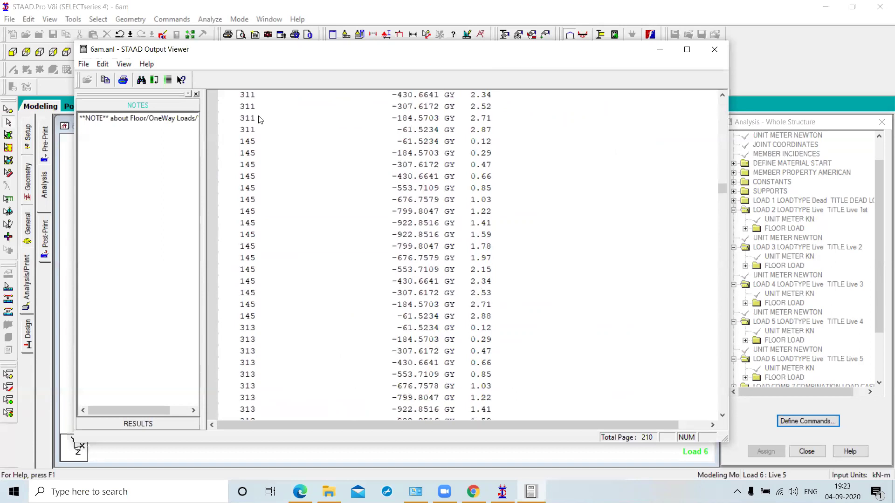
left_click_drag(723, 192, 719, 117)
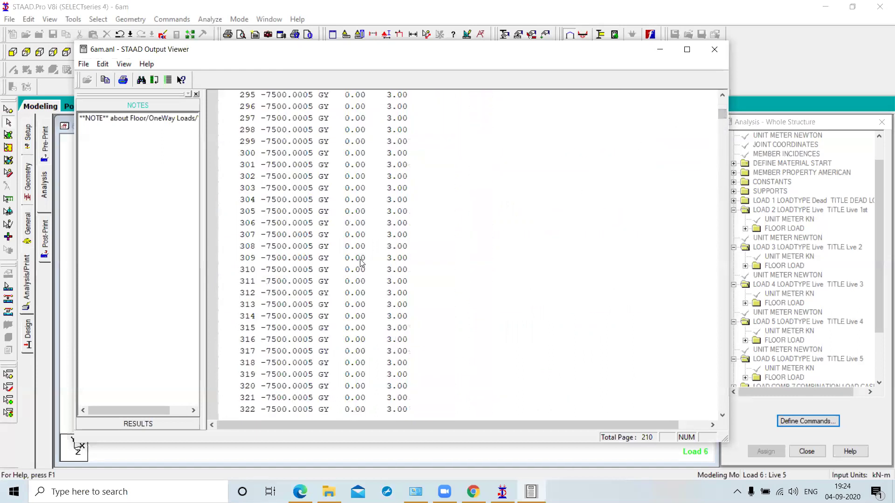
Step: Find the second dead load member table and inspect member 1's first concentrated loads at 0.12, 0.29 and 0.47 m
scroll(359, 260, "down", 5)
scroll(293, 277, "down", 3)
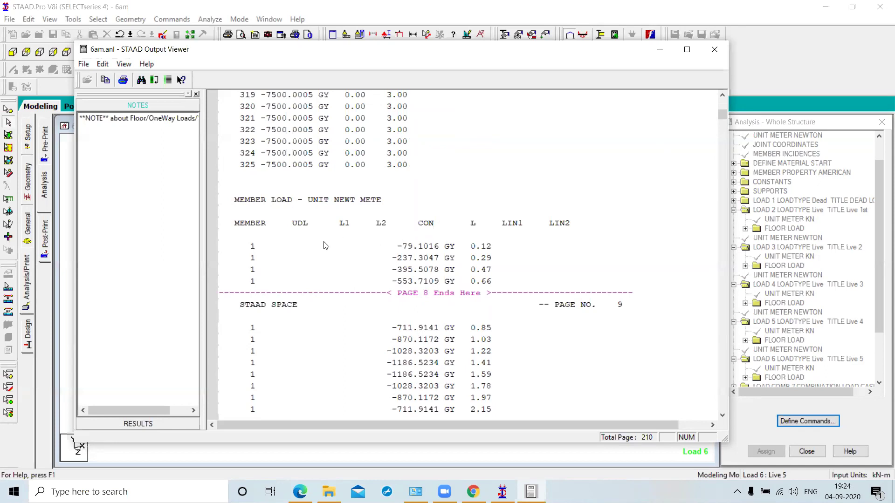
scroll(281, 254, "down", 1)
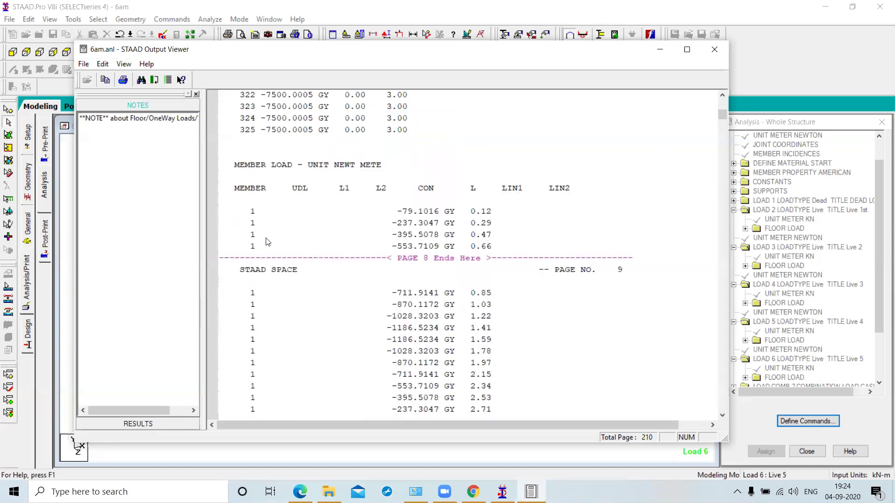
left_click(253, 214)
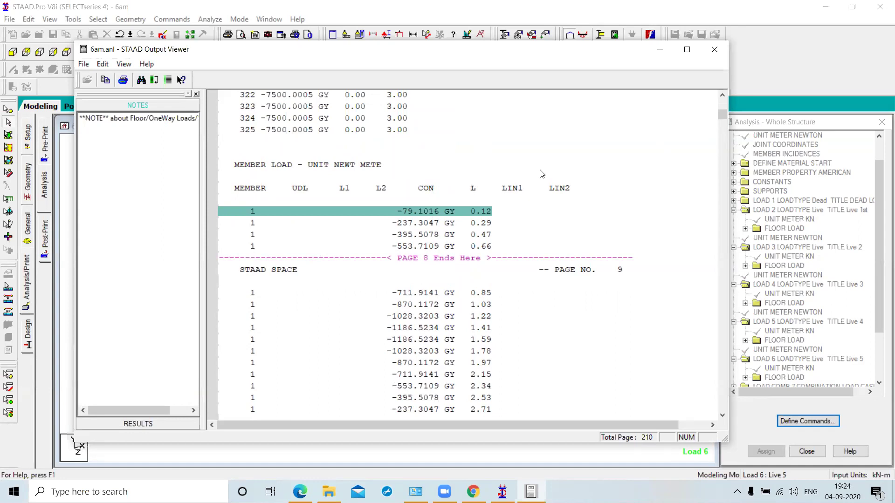
left_click_drag(540, 173, 629, 87)
left_click(459, 217)
left_click(485, 227)
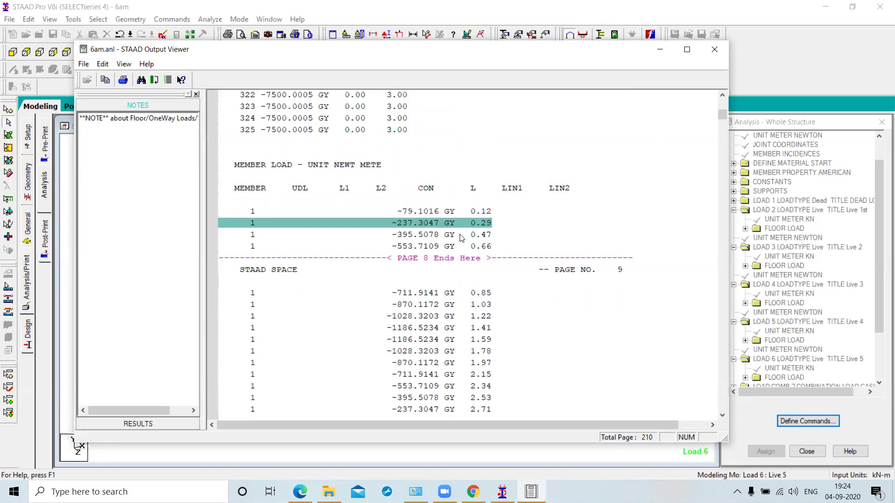
left_click(479, 237)
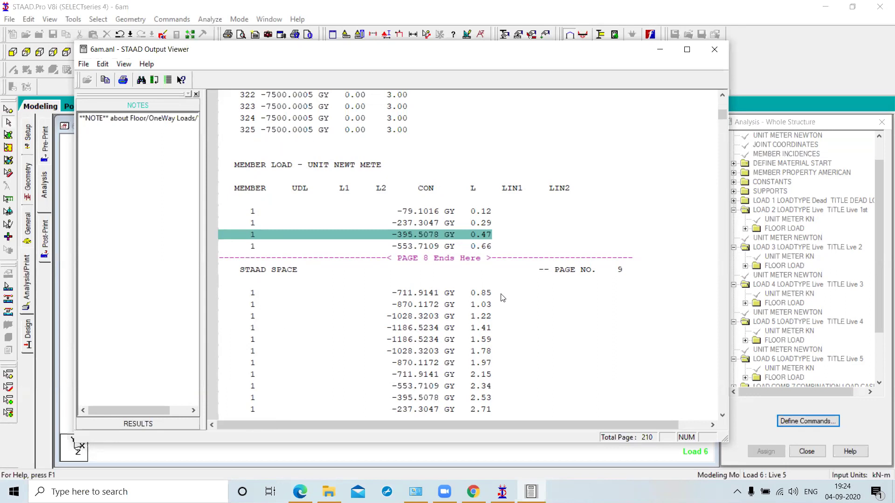
Step: Trace member 1's remaining concentrated loads along its length, from distance 0.85 to 2.88 m
left_click(486, 296)
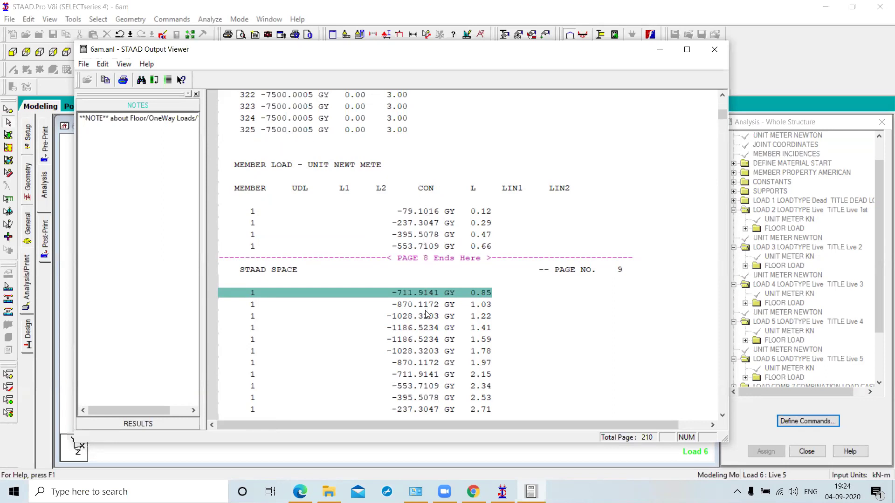
left_click(448, 330)
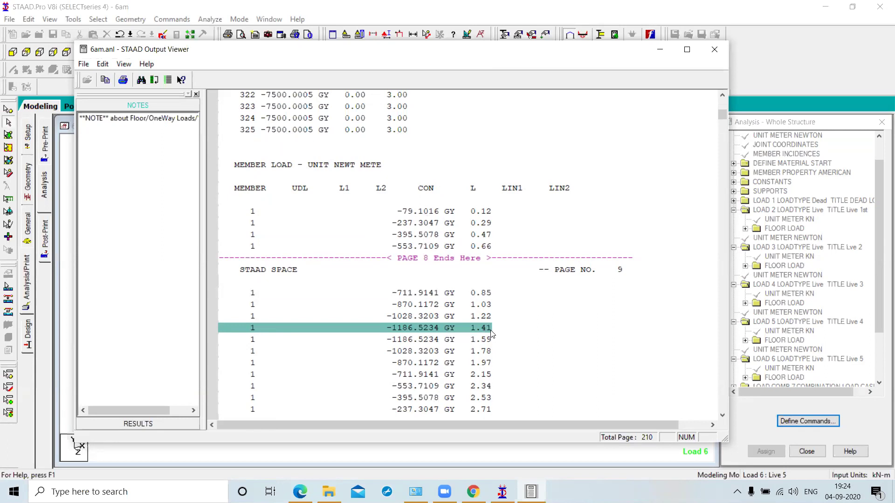
left_click(483, 340)
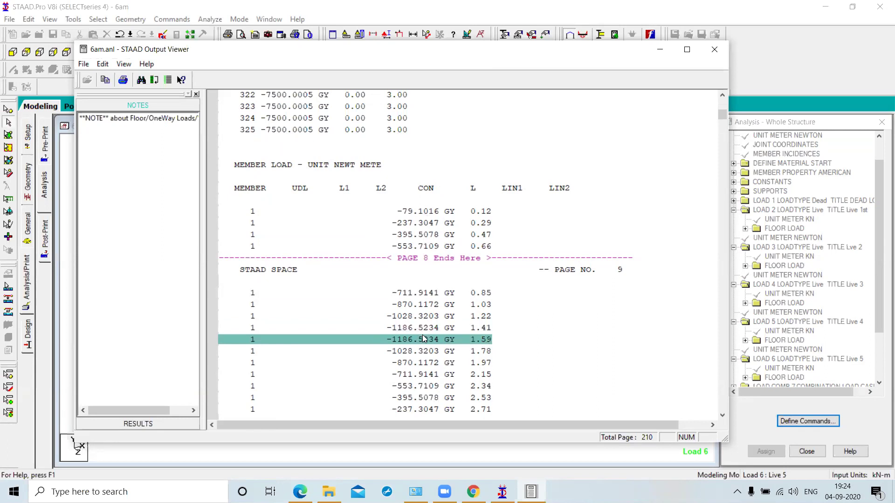
left_click(478, 353)
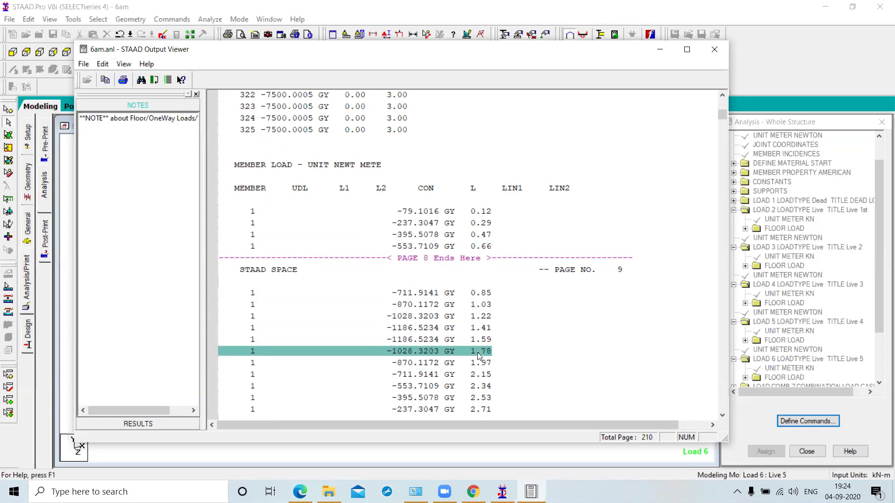
left_click(481, 365)
left_click(481, 376)
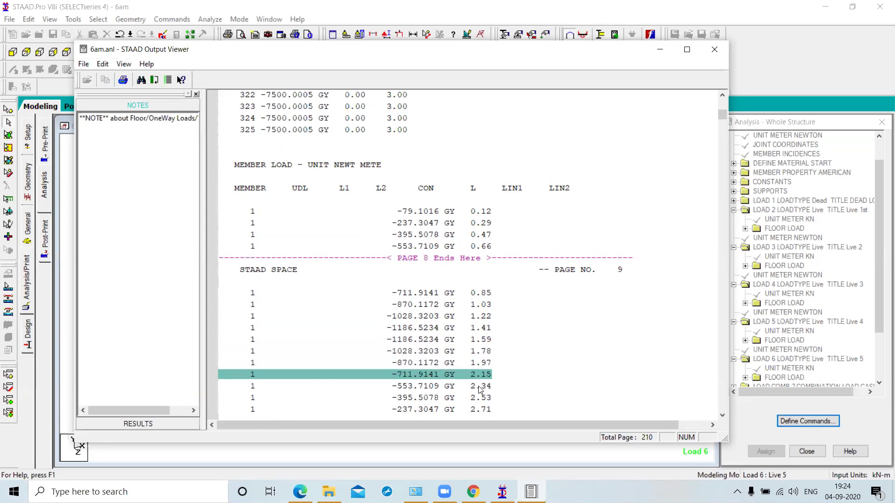
left_click(480, 387)
left_click(477, 398)
scroll(466, 370, "down", 1)
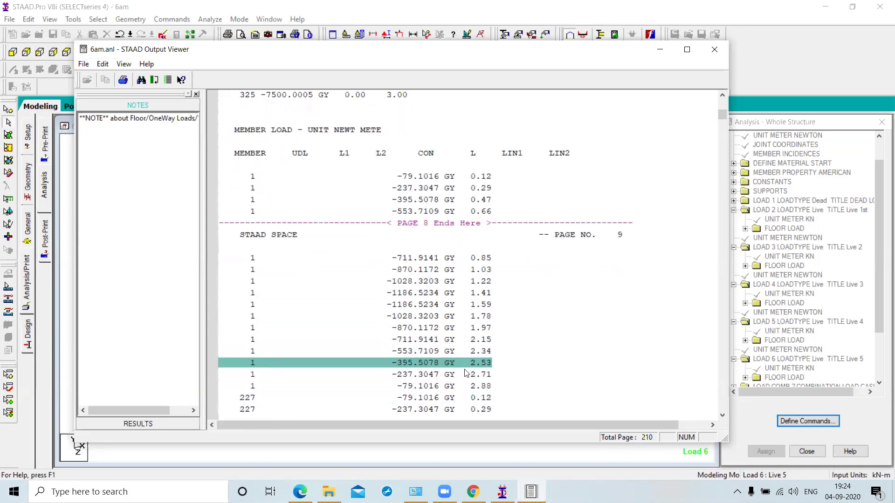
left_click(465, 376)
left_click(465, 388)
scroll(461, 388, "down", 2)
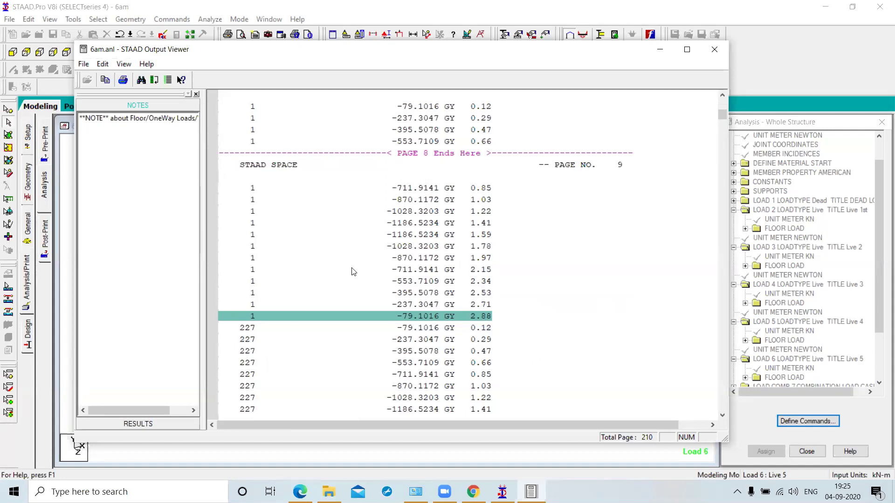
Step: Look past the member loads to the static load, reaction and equilibrium summary for load case 2 on page 198
scroll(353, 272, "down", 4)
scroll(353, 272, "down", 4)
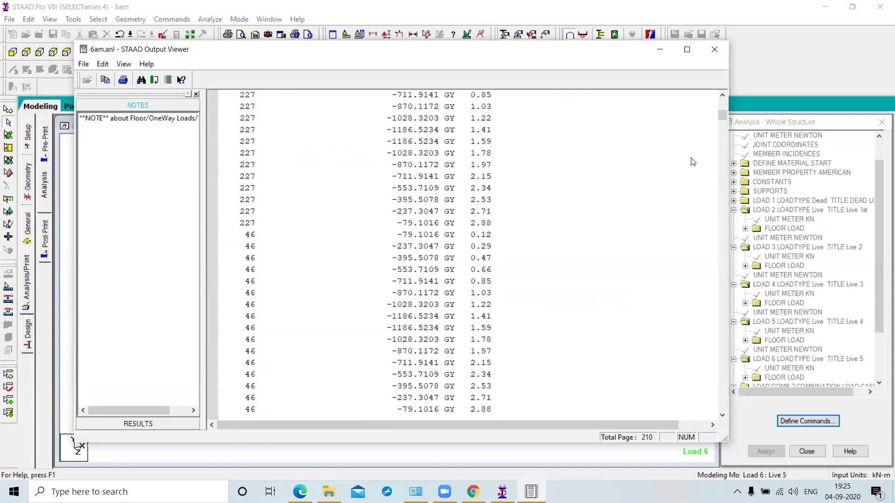
left_click_drag(724, 118, 715, 391)
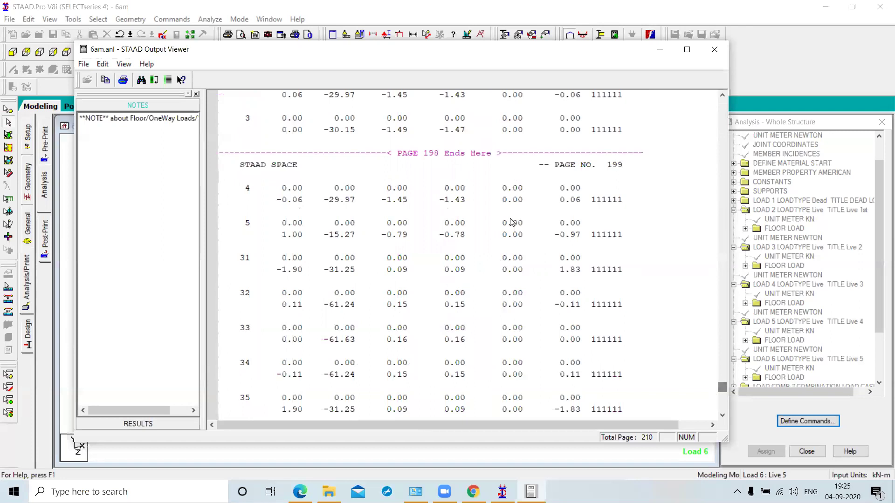
scroll(512, 222, "up", 11)
scroll(511, 223, "up", 9)
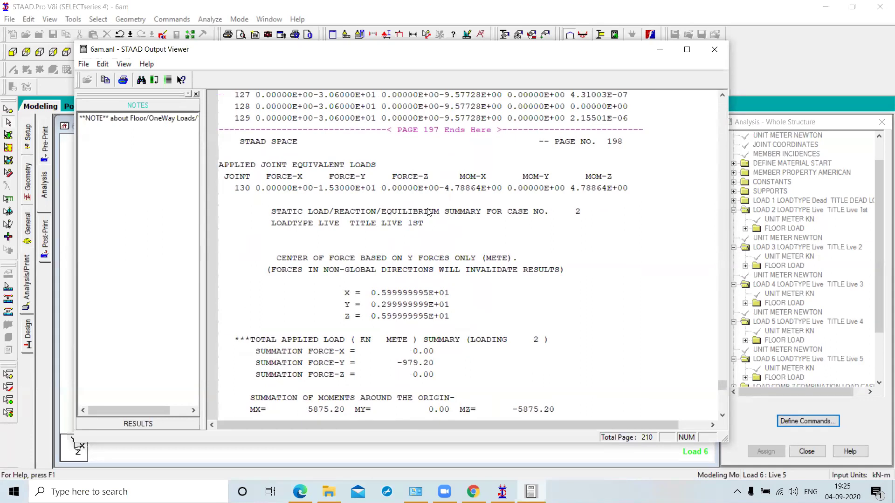
Step: Close the output file and enter postprocessing mode, accepting the results setup
left_click(714, 50)
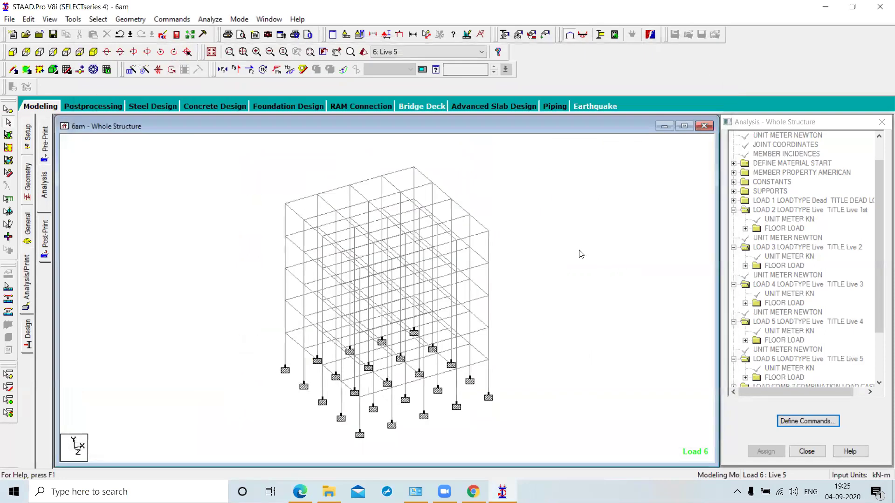
left_click(90, 111)
left_click(496, 336)
left_click(495, 337)
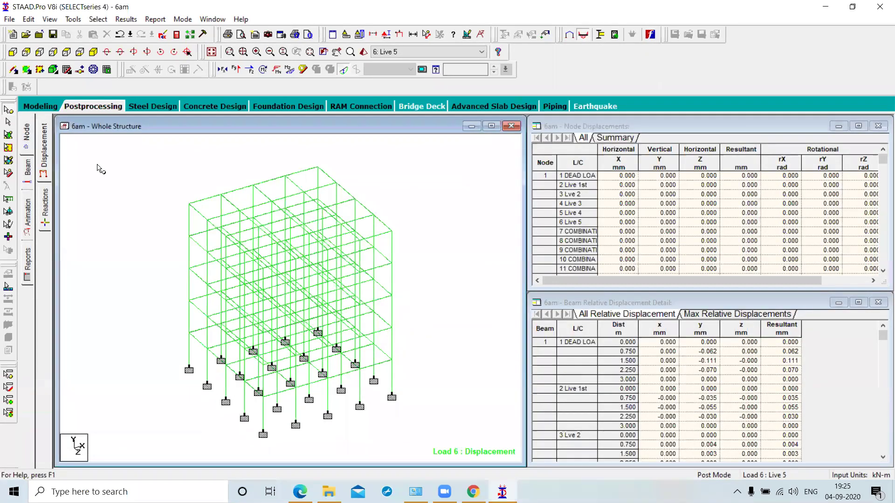
Step: Check the displacements of nodes 1 and 2 under all load cases and combinations
left_click(545, 175)
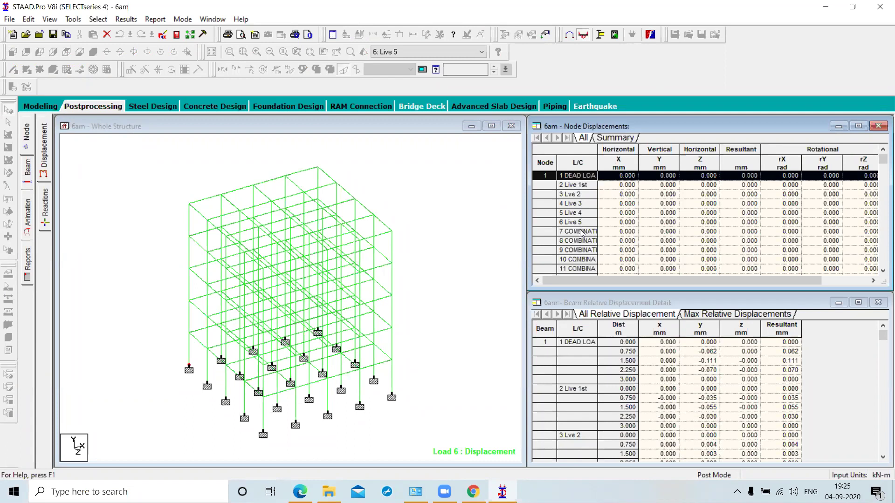
scroll(578, 243, "down", 1)
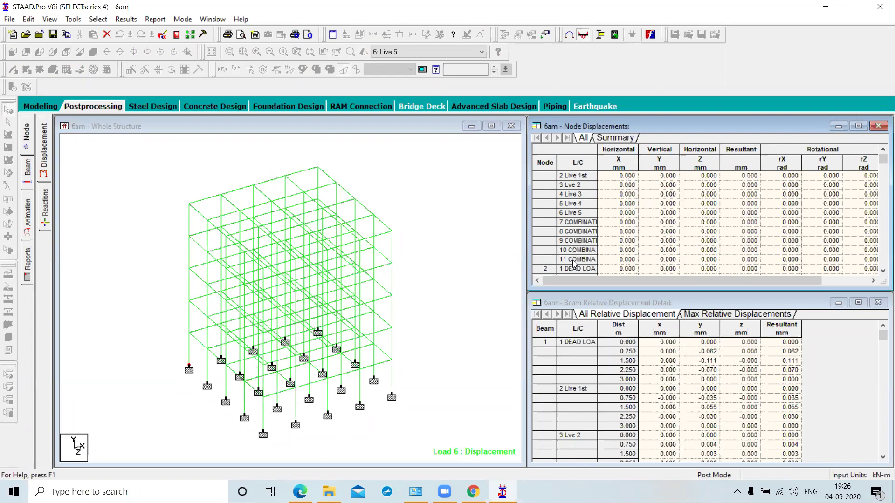
scroll(573, 264, "up", 1)
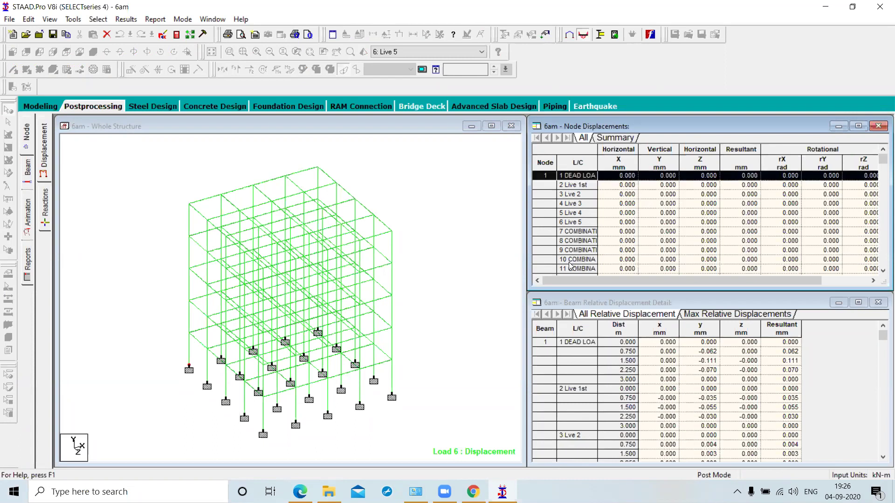
scroll(570, 265, "down", 5)
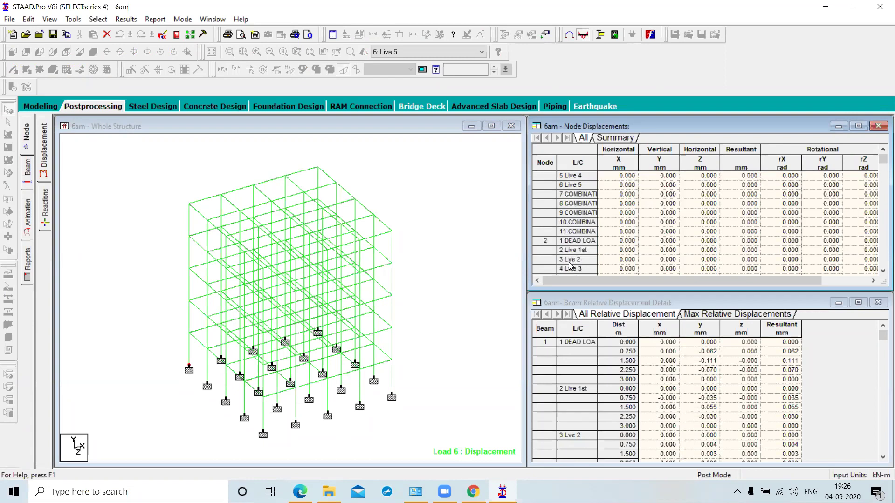
left_click(550, 231)
scroll(551, 233, "down", 12)
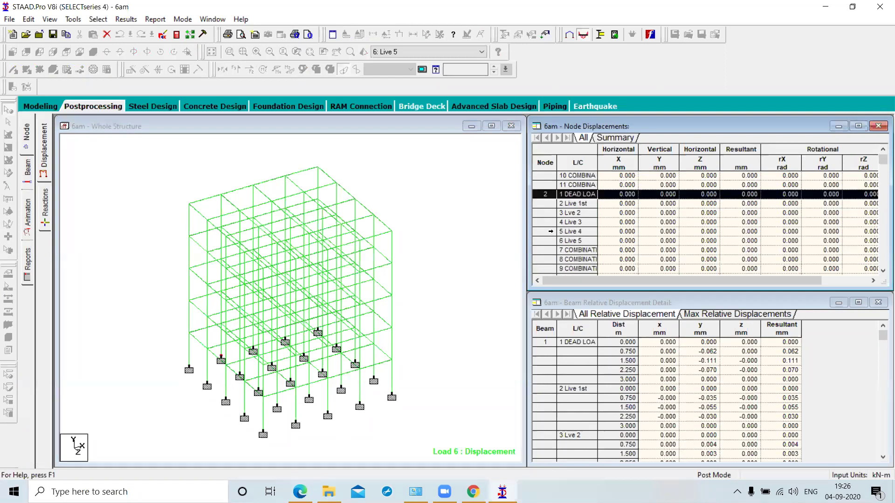
Step: Go through the displacement rows of the following nodes, from node 3 up to node 7
left_click(546, 222)
scroll(546, 221, "down", 8)
scroll(547, 220, "down", 3)
left_click(546, 221)
scroll(546, 222, "down", 5)
scroll(545, 222, "up", 5)
scroll(546, 222, "down", 16)
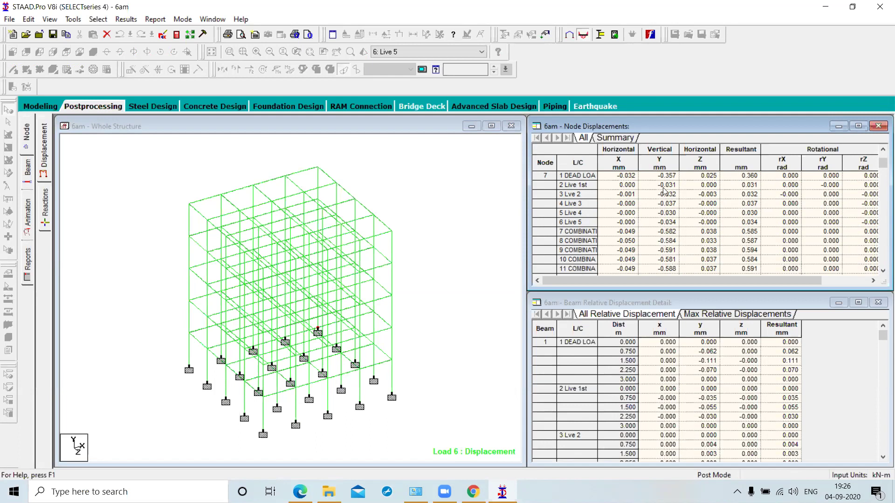
Step: Read the displacements from node 7 through node 10, then show the summary of maximum and minimum node displacements
scroll(548, 254, "down", 4)
scroll(548, 254, "down", 10)
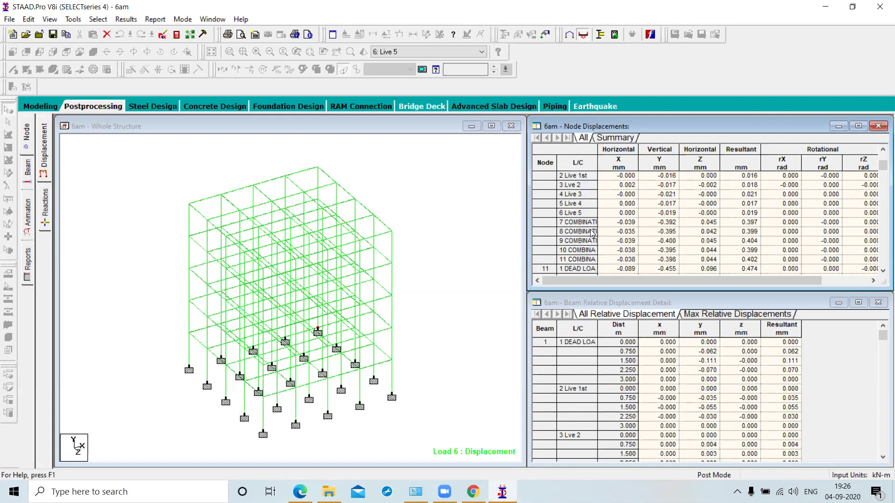
left_click(616, 138)
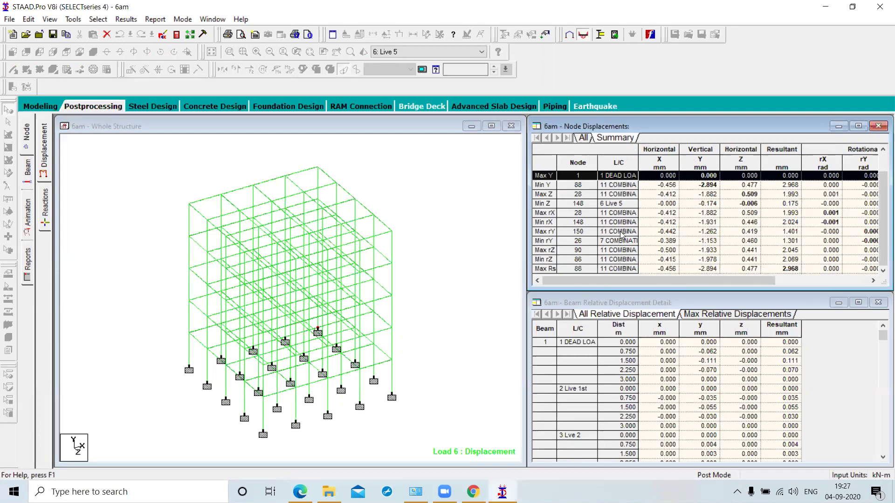
Step: Show the beam force results and inspect beam 1's end forces at node 6 for the dead load and Live 1st cases
left_click(29, 178)
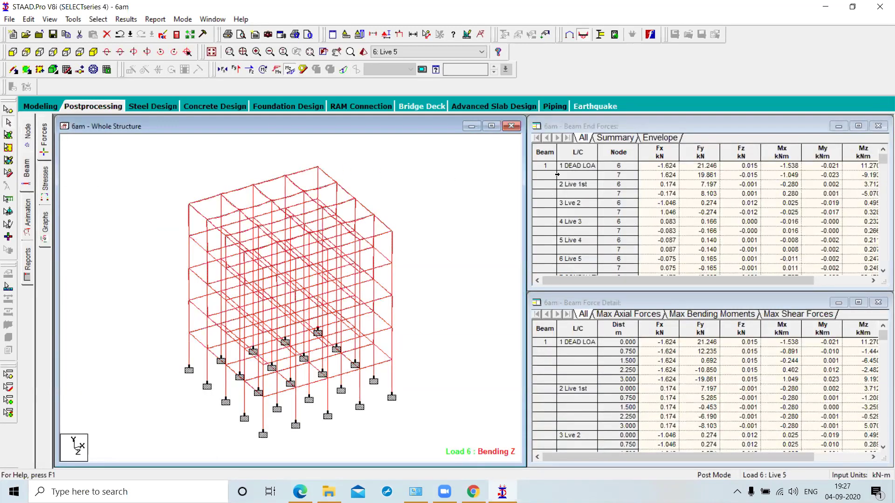
left_click(543, 166)
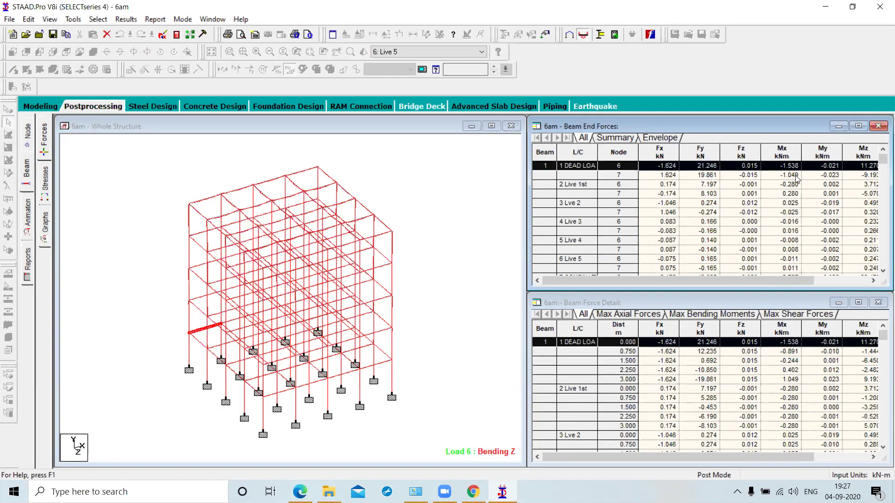
left_click(578, 187)
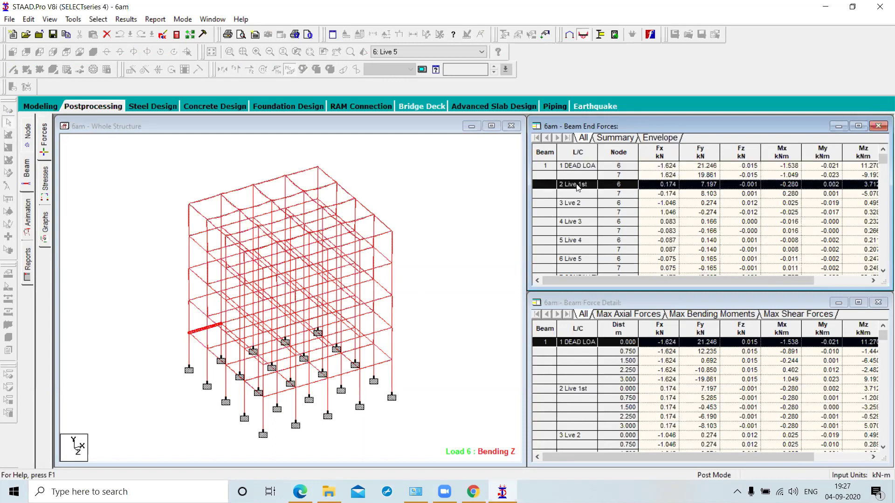
Step: Read the end forces of beams 1 to 3 through the load cases, then show the summary of maximum and minimum beam end forces
left_click(578, 203)
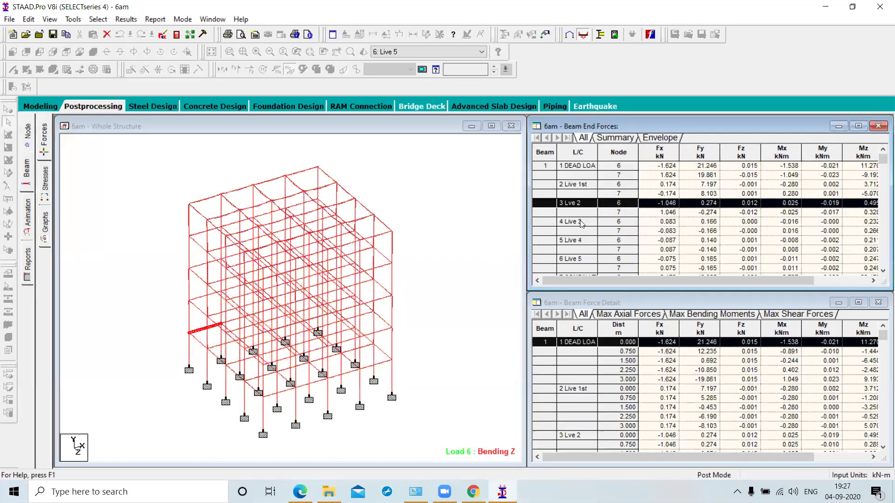
left_click(580, 222)
left_click(582, 246)
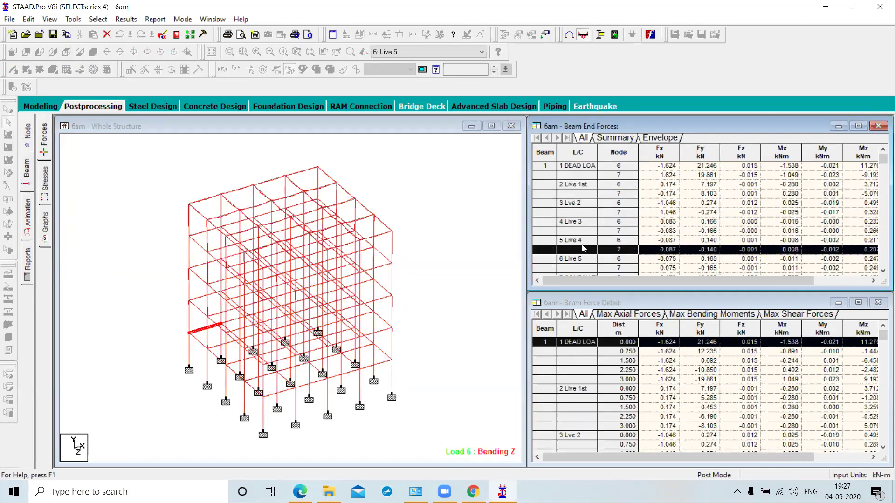
left_click(581, 186)
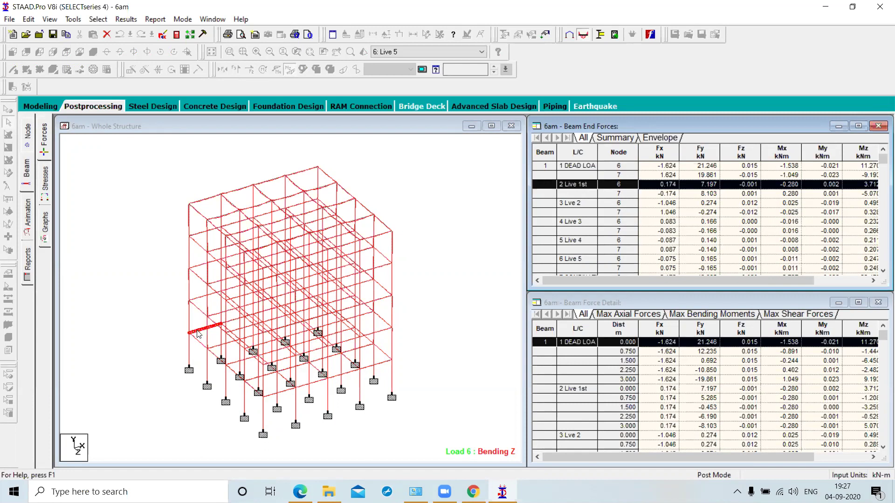
scroll(612, 238, "down", 2)
scroll(611, 238, "down", 5)
scroll(612, 238, "down", 7)
scroll(612, 238, "down", 1)
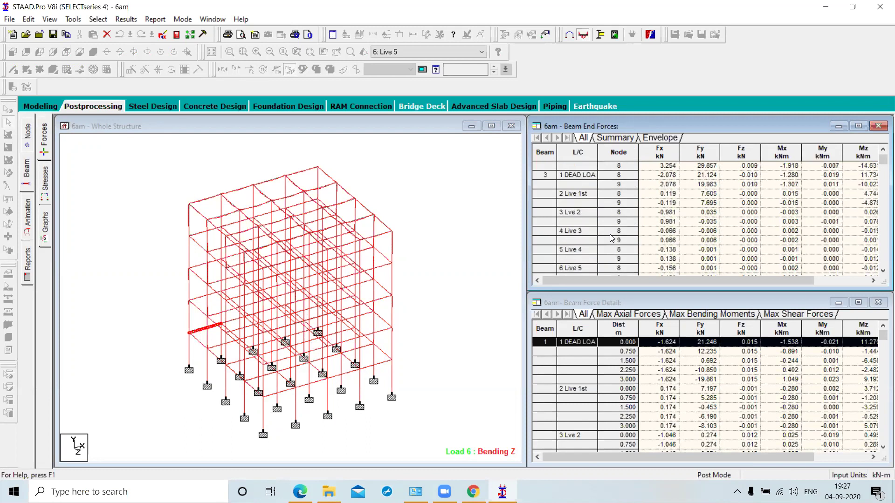
left_click(613, 138)
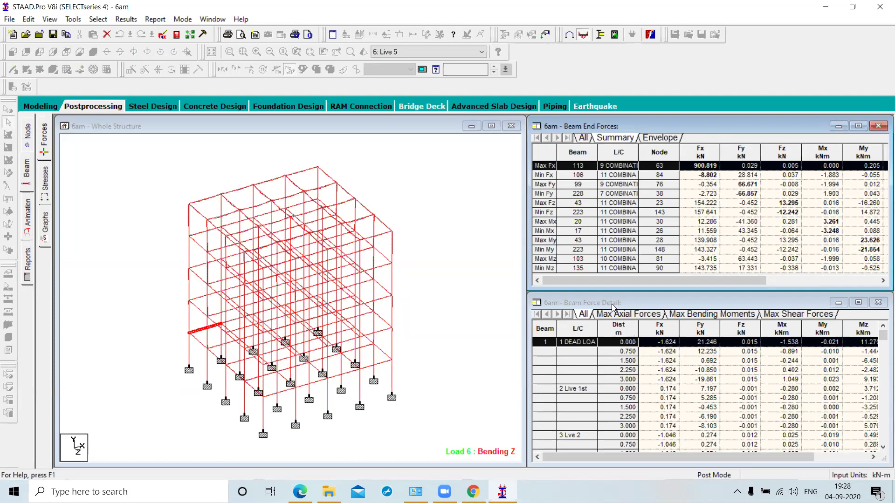
Step: Show the maximum bending moments in the beam force detail and go through the load case rows of beams 1 to 3
left_click(698, 316)
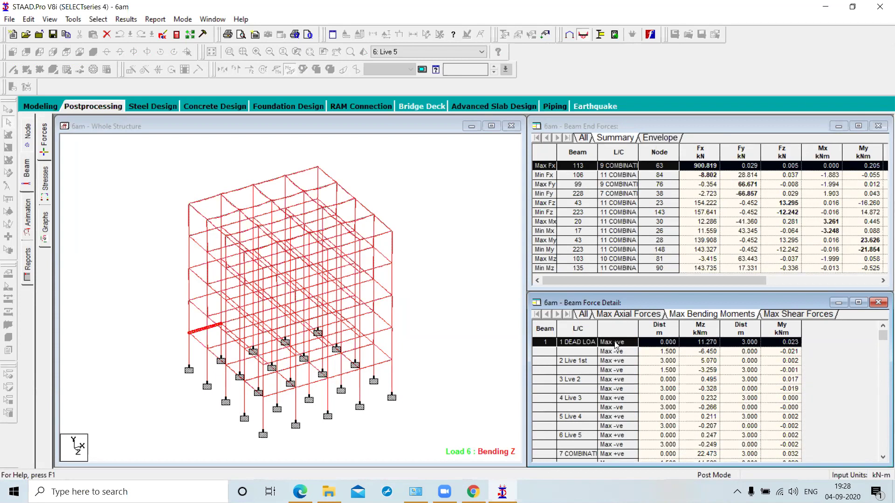
scroll(615, 344, "down", 7)
scroll(616, 344, "up", 7)
scroll(591, 359, "down", 7)
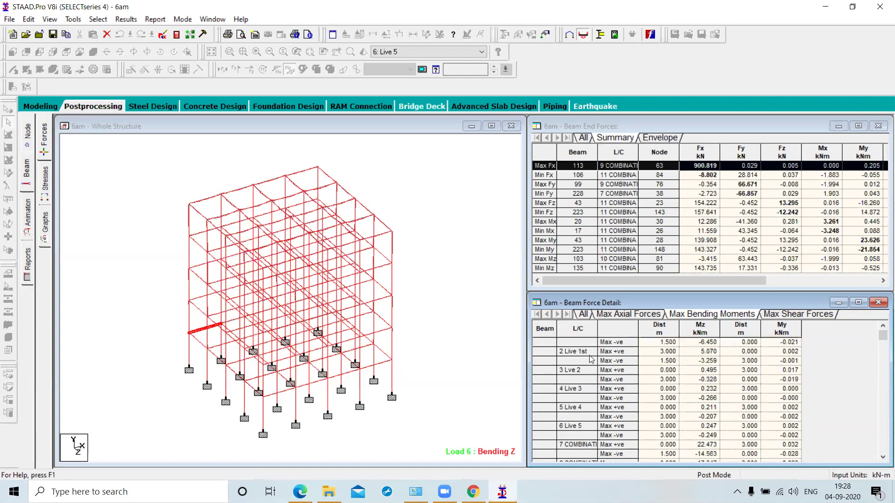
scroll(589, 360, "up", 7)
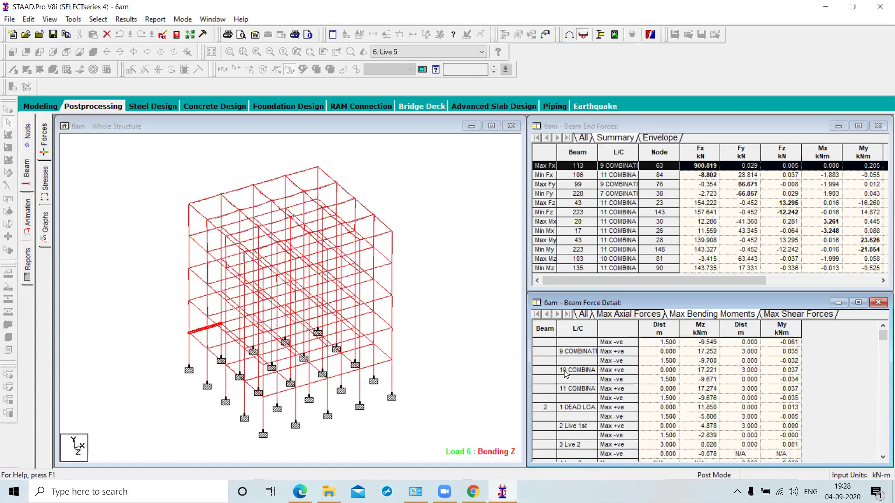
scroll(543, 419, "down", 7)
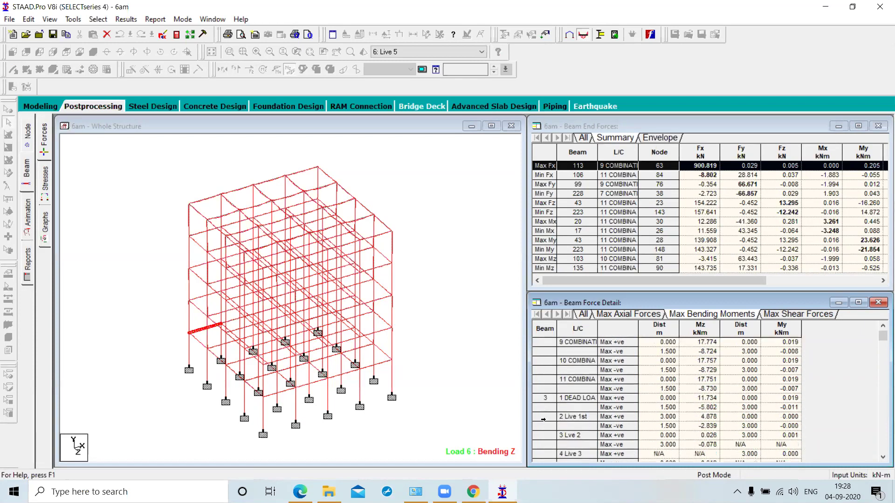
scroll(543, 419, "up", 11)
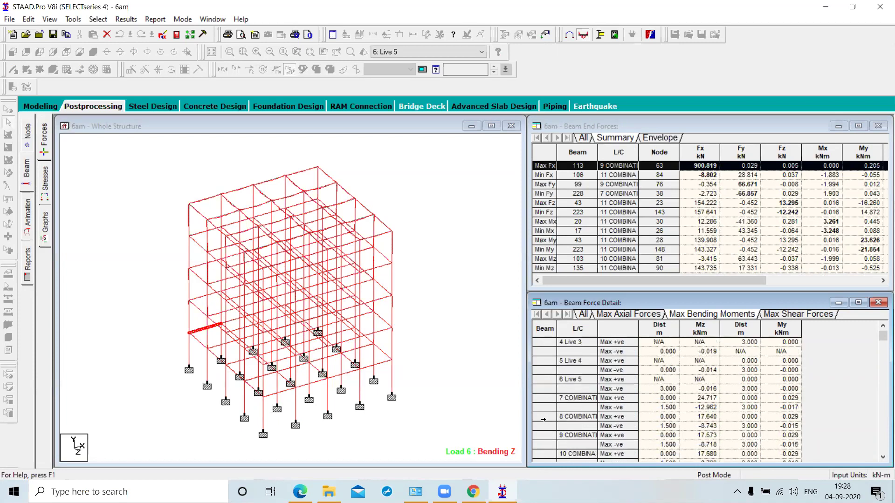
scroll(543, 419, "up", 10)
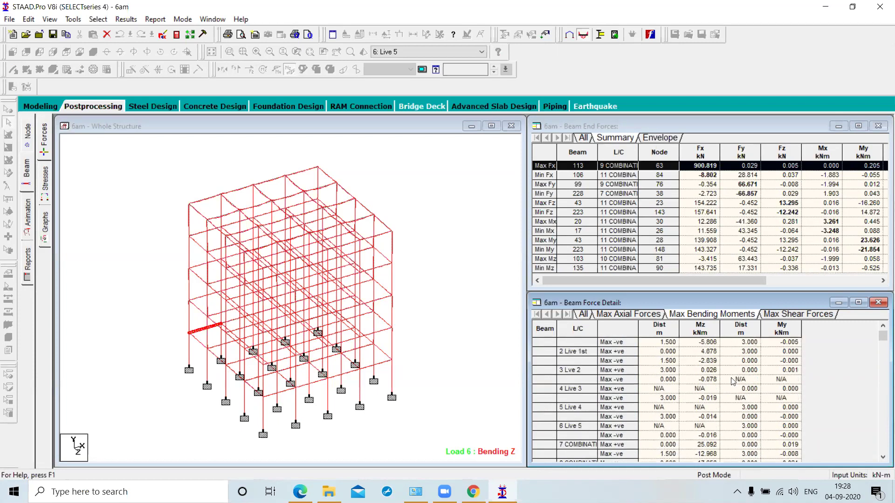
Step: Show the maximum shear forces in the beam force detail and check the rows of beams 1 and 2
left_click(814, 315)
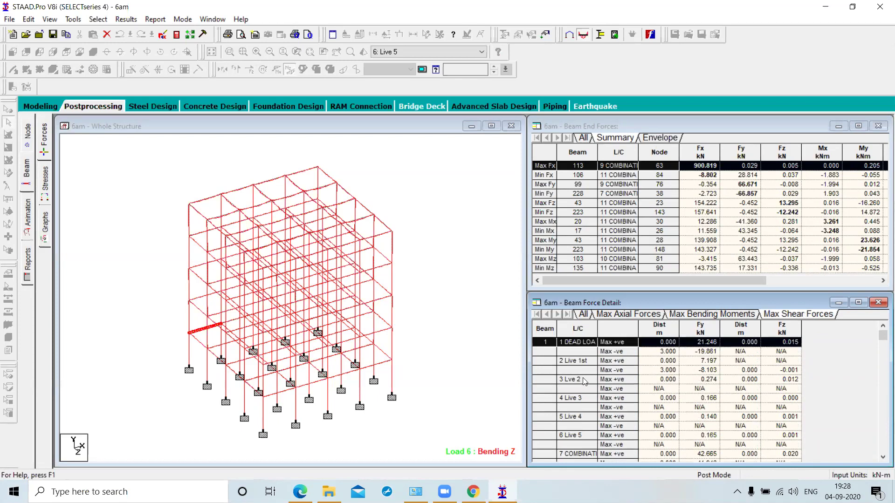
scroll(584, 381, "down", 3)
scroll(585, 381, "down", 10)
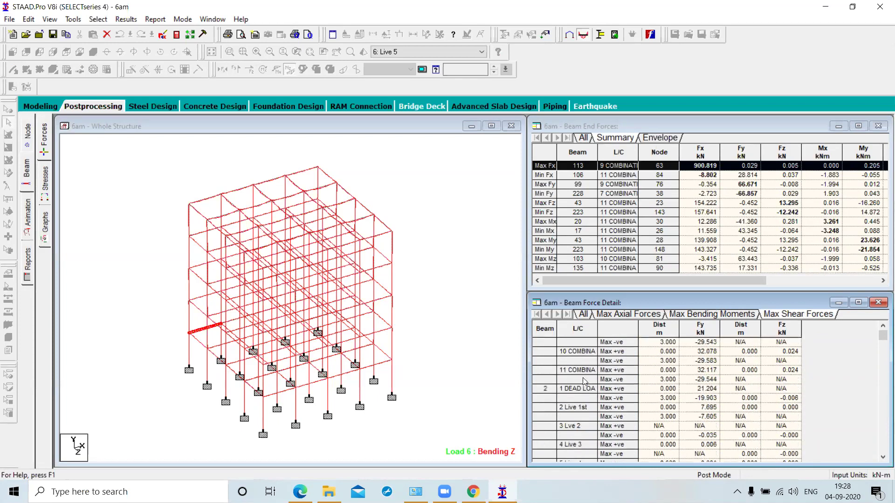
scroll(585, 381, "up", 10)
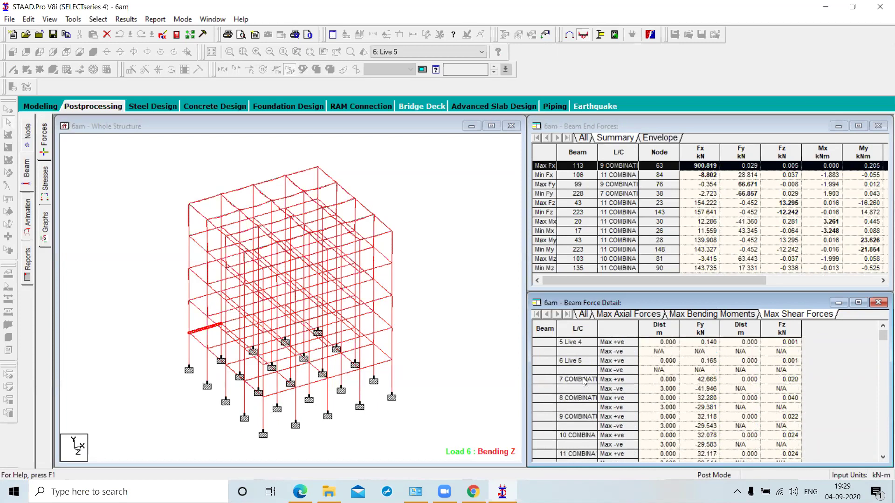
Step: Open the details of beam 1 in the structure view and check its geometry, section properties and dead load item
left_click(466, 363)
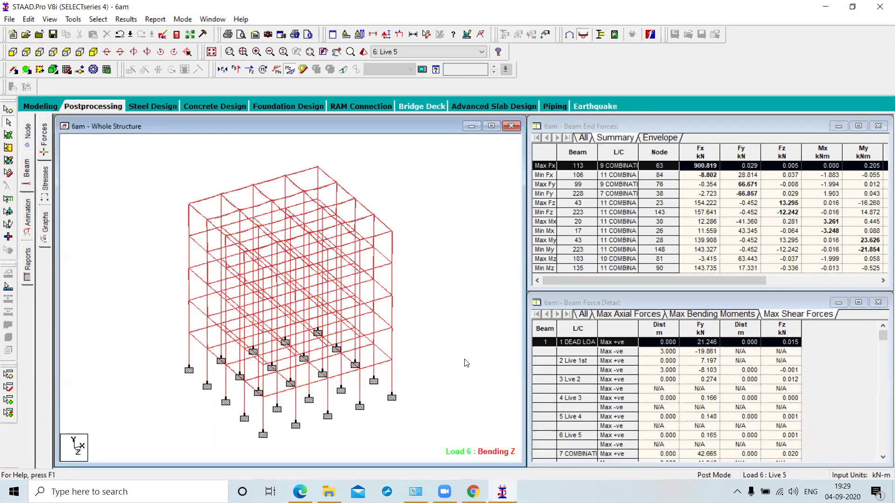
double_click(198, 333)
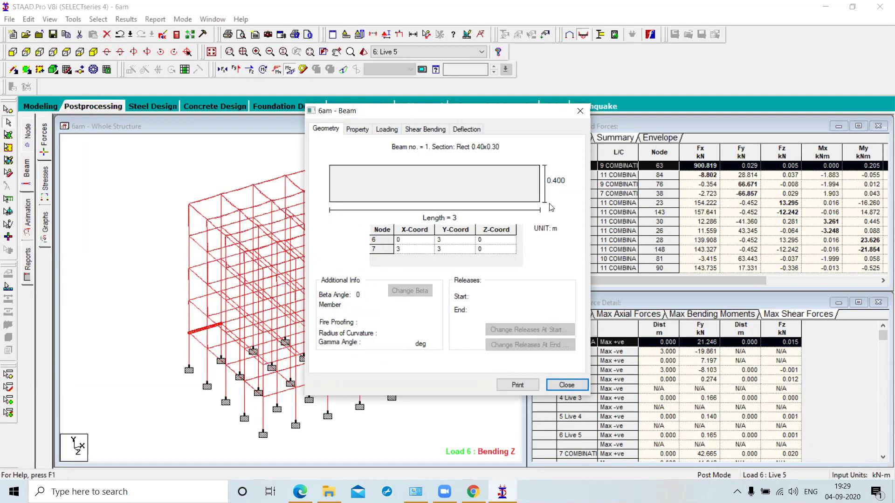
left_click(360, 131)
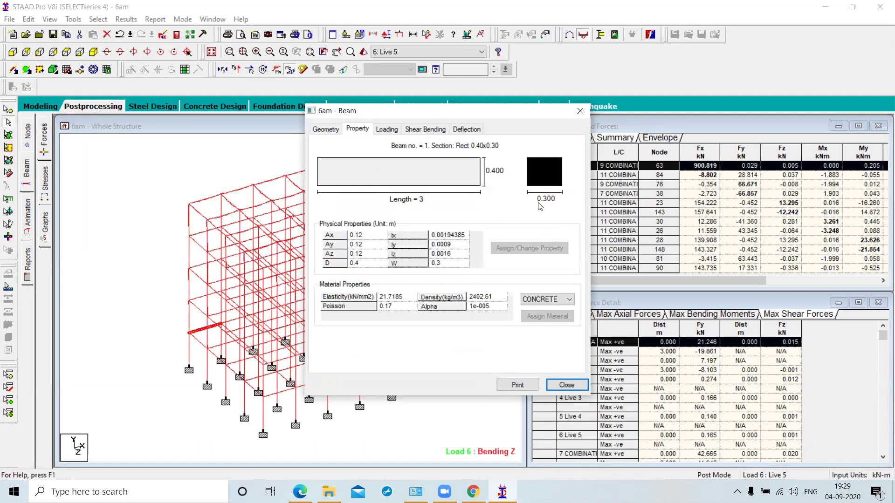
left_click(389, 131)
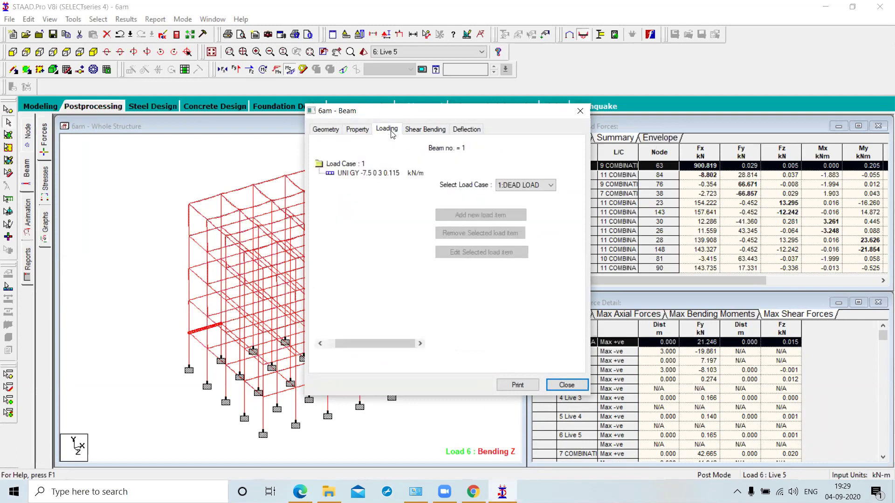
left_click(376, 176)
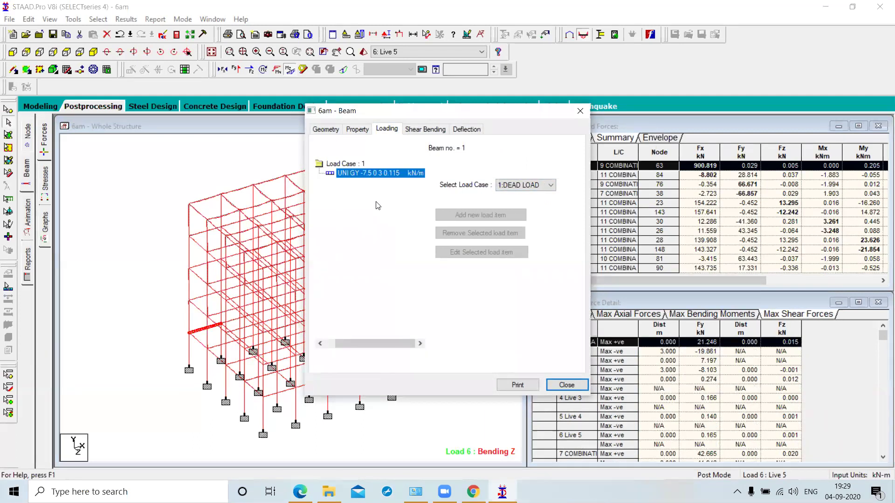
Step: Check beam 1's Bending-Z diagrams for DEAD LOAD, Live 1st, Lve 2 and combination 7, plus the Shear-Y diagram for combination 7
left_click(424, 131)
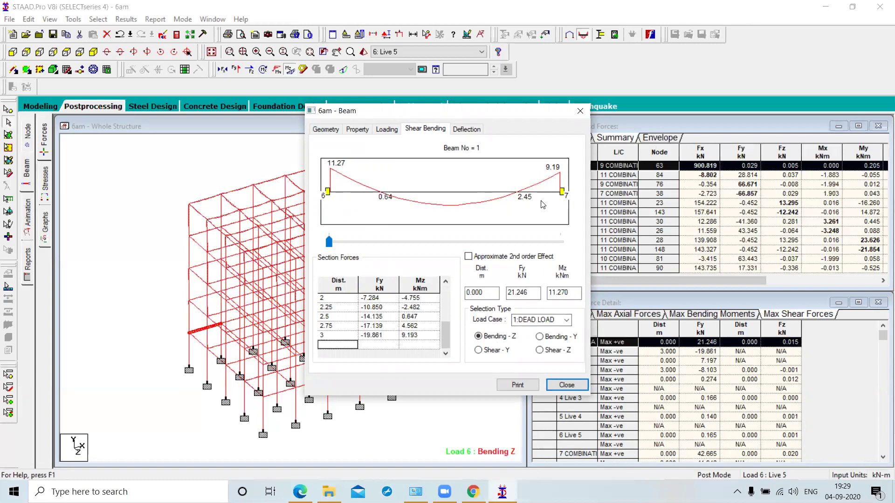
left_click(566, 322)
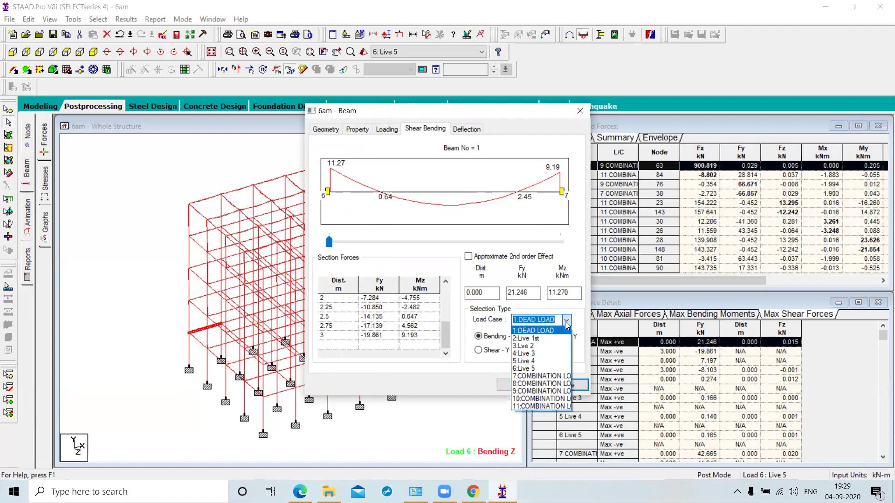
left_click(544, 340)
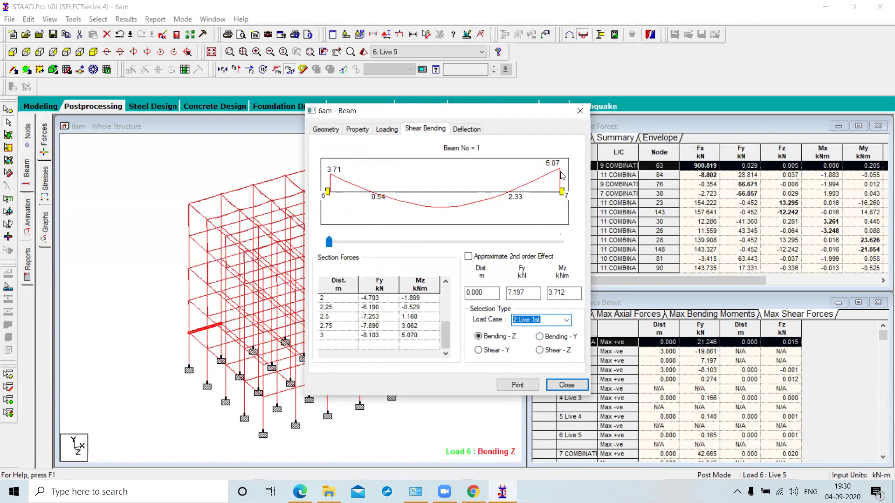
left_click(567, 321)
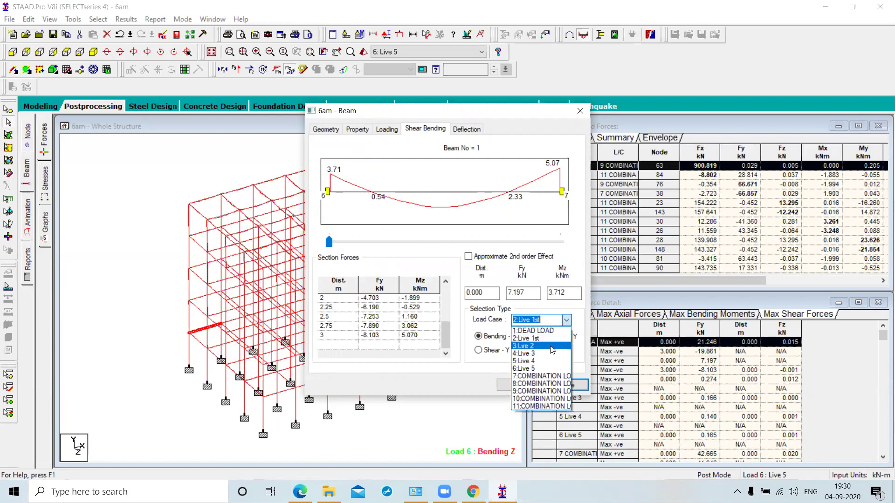
left_click(551, 348)
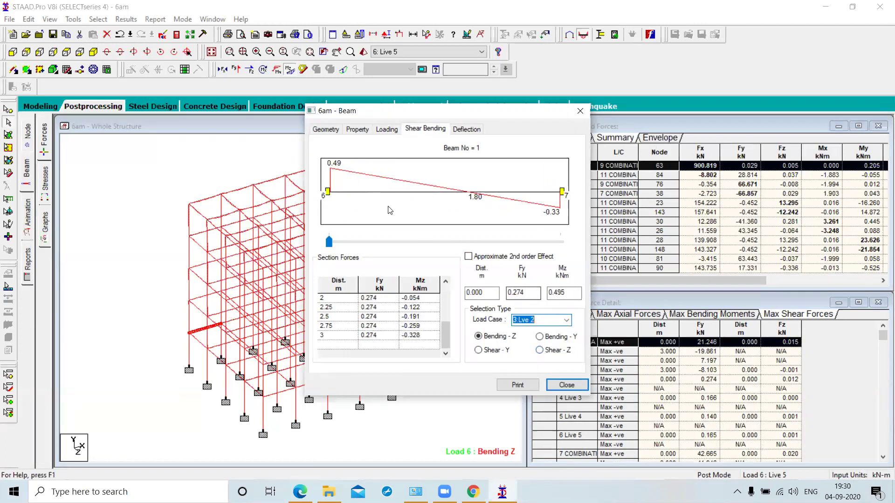
left_click(565, 319)
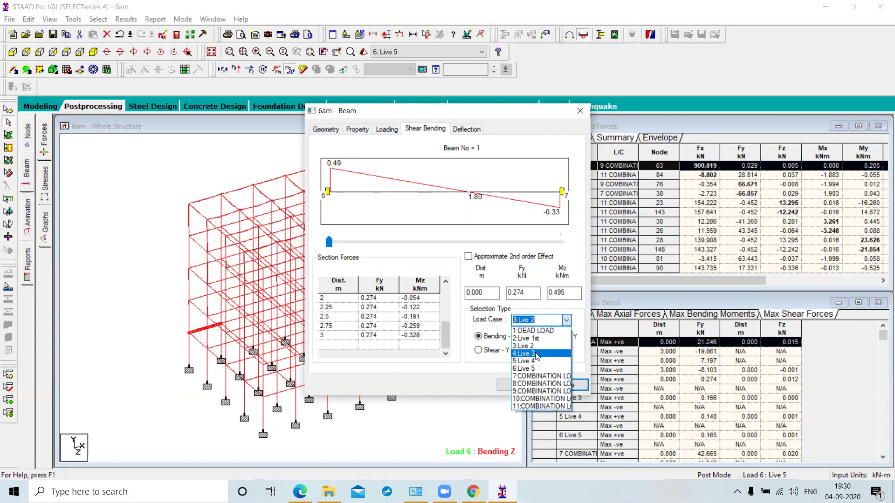
left_click(537, 376)
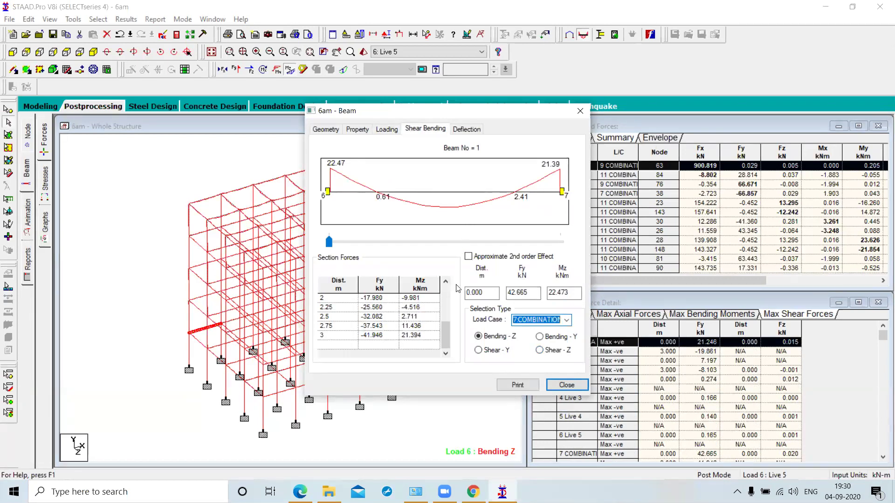
left_click(482, 351)
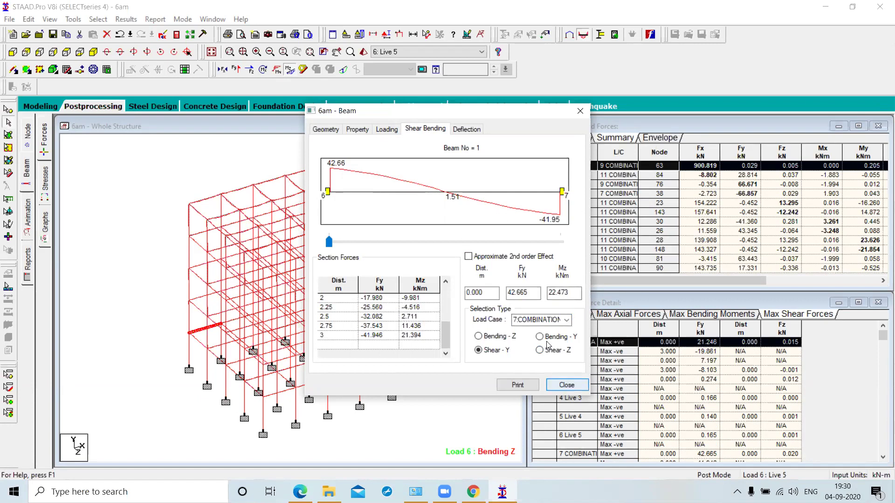
Step: View beam 1's global deflection under DEAD LOAD in the X and Y directions, then close the beam details
left_click(467, 131)
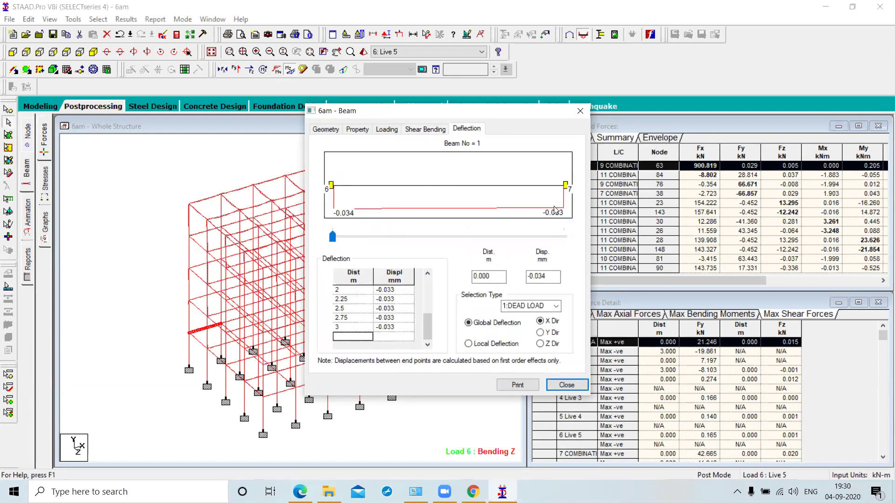
left_click(543, 333)
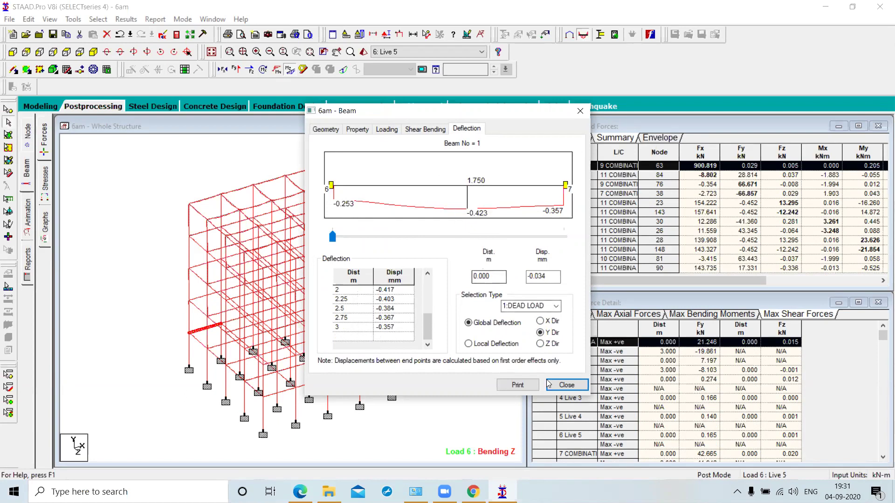
left_click(565, 385)
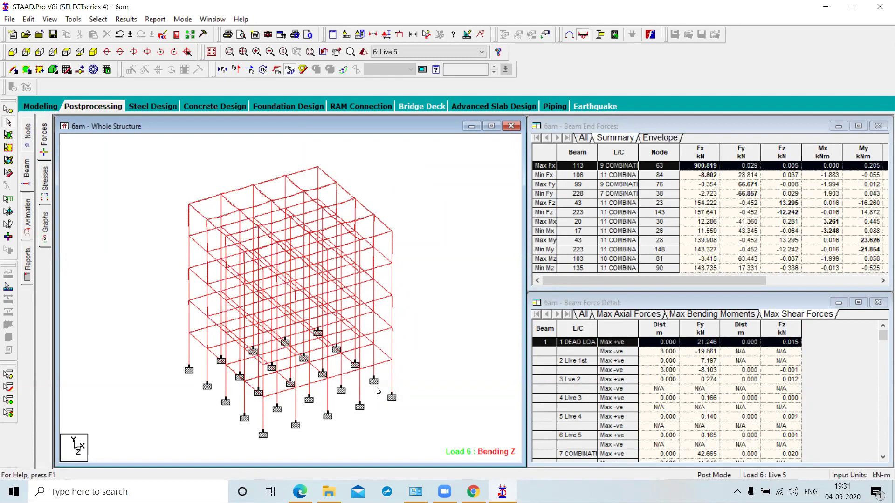
Step: Show the beam graphs and inspect the Mz, Fy and Fx diagrams of beam 5 and columns 36, 31 and 113 under Live 5
left_click(45, 230)
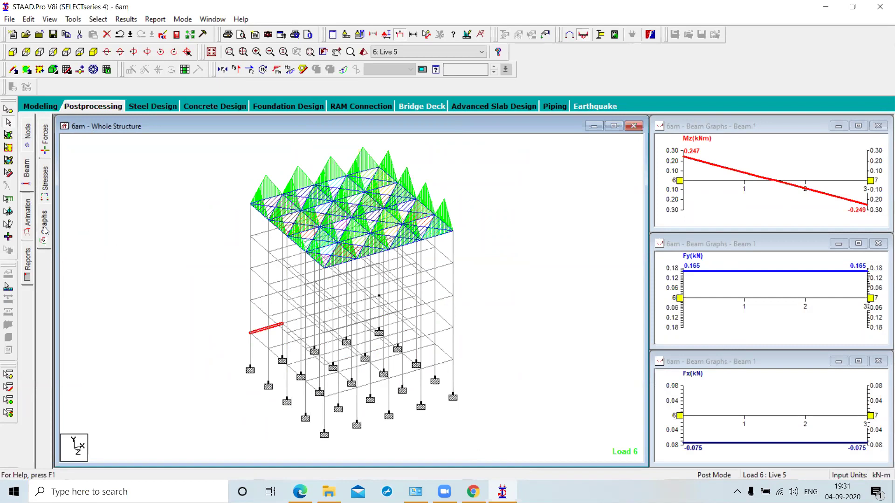
left_click(261, 298)
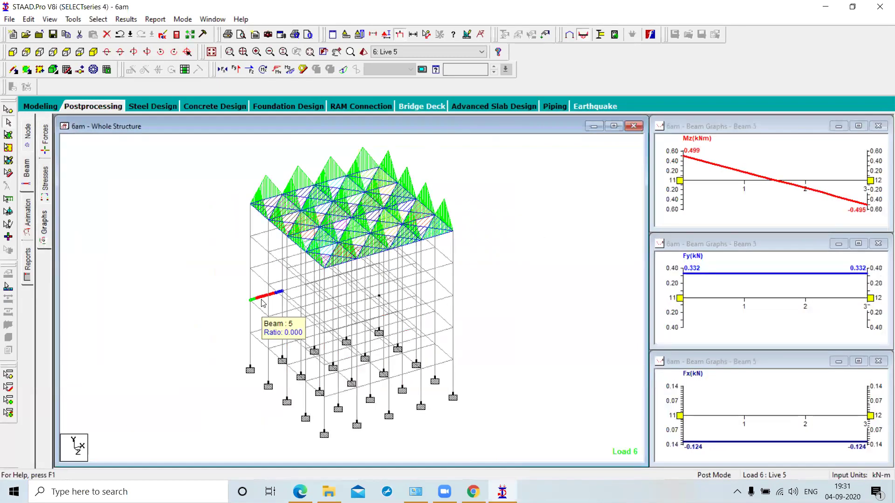
left_click(250, 261)
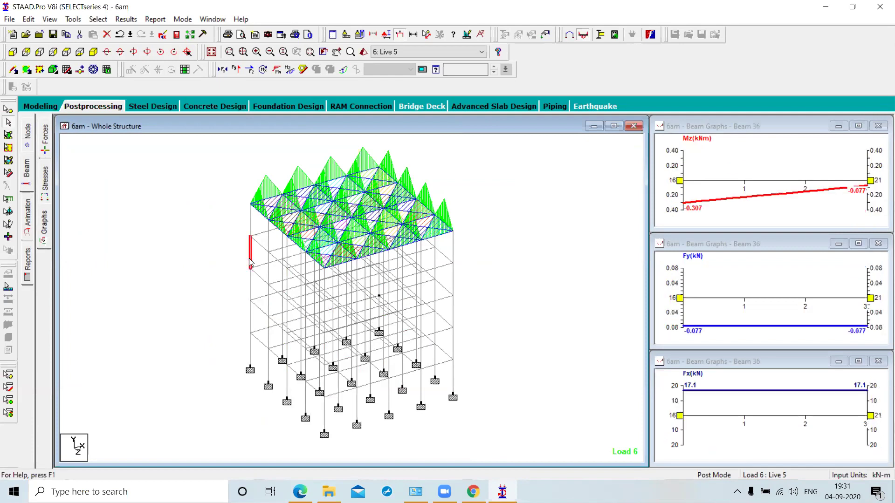
left_click(252, 286)
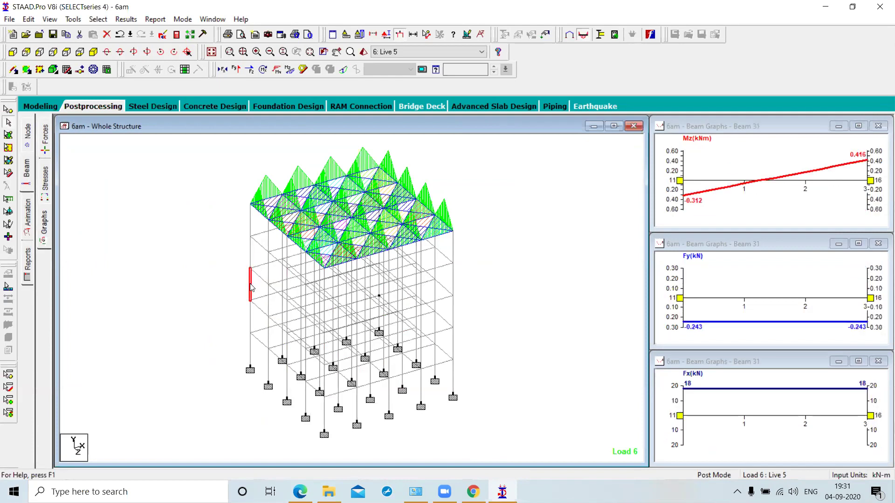
left_click(415, 349)
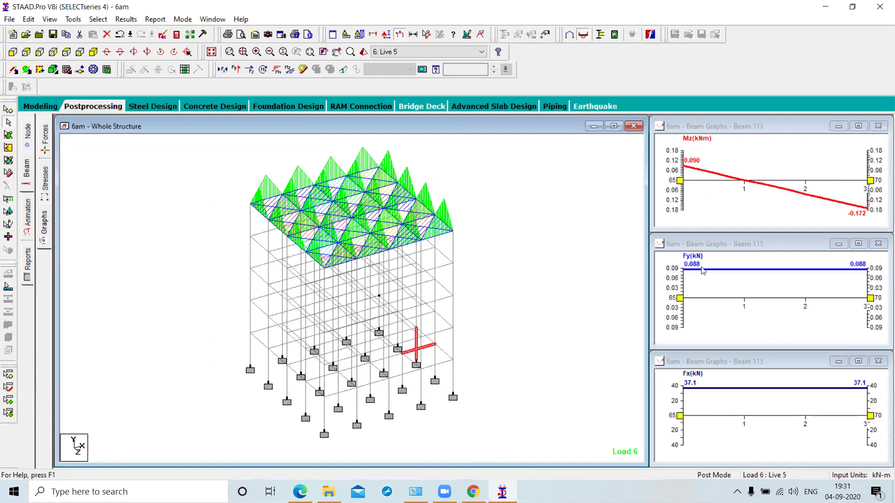
Step: Set up and run the displacement animation of the whole structure under load case 6, Live 5
left_click(28, 219)
left_click(345, 135)
left_click(517, 414)
left_click(419, 414)
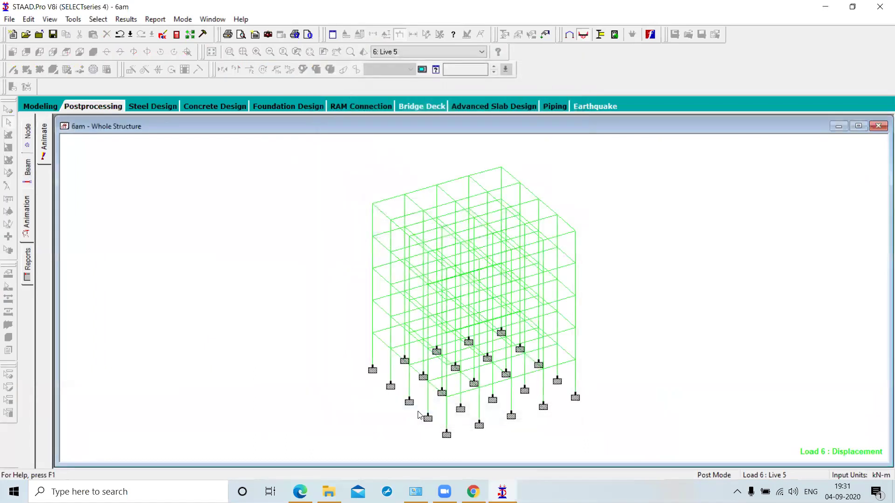
Step: View the displacement animation under COMBINATION LOAD CASE 1 and COMBINATION LOAD CASE 5, and return to the modeling mode
left_click(429, 52)
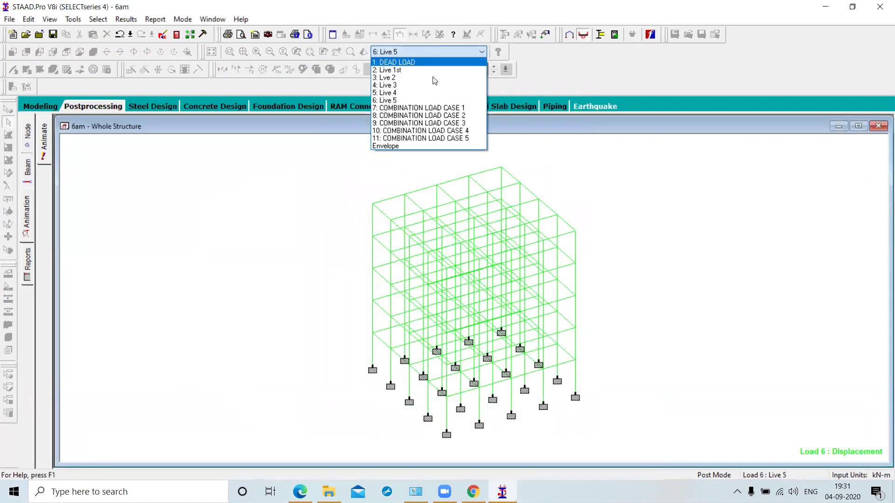
left_click(439, 109)
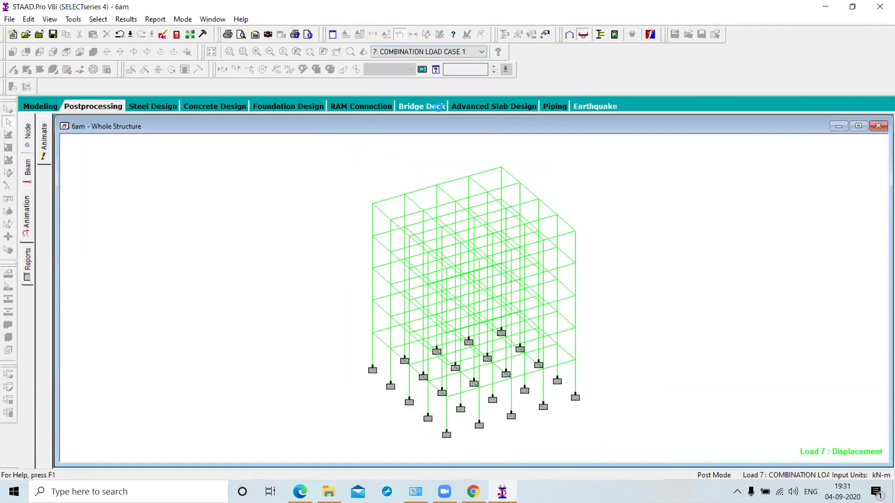
left_click(445, 52)
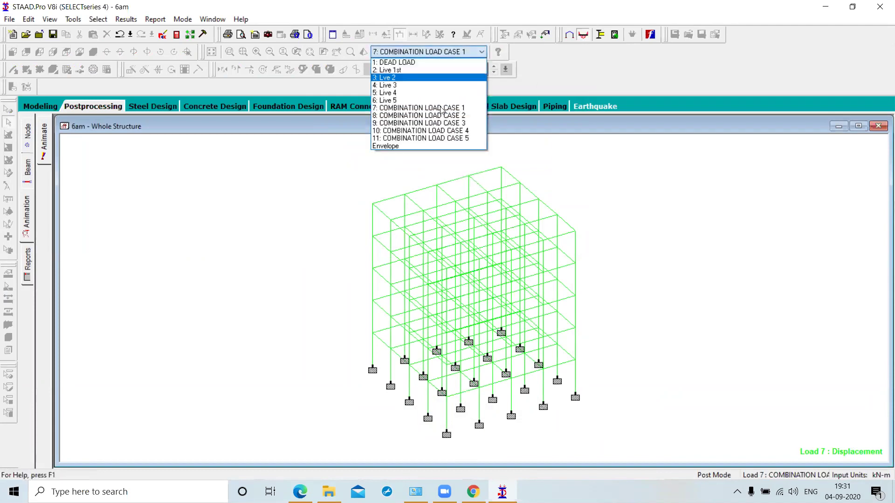
left_click(441, 139)
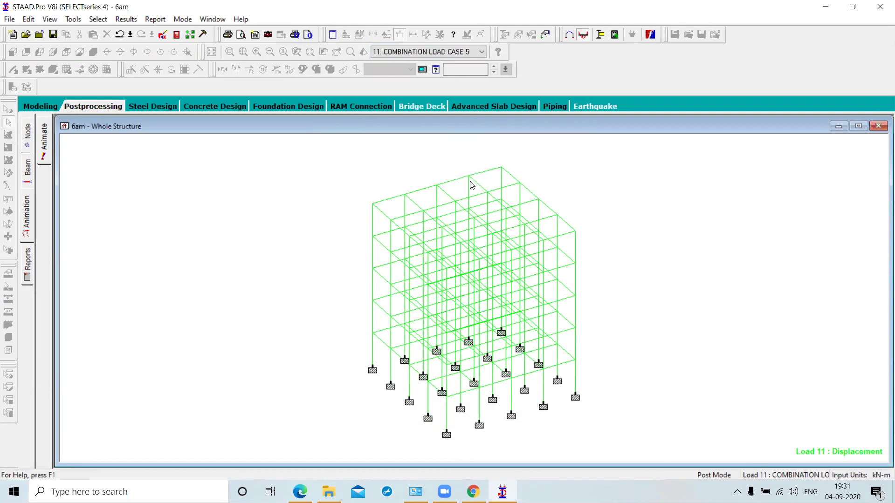
left_click(29, 135)
left_click(40, 106)
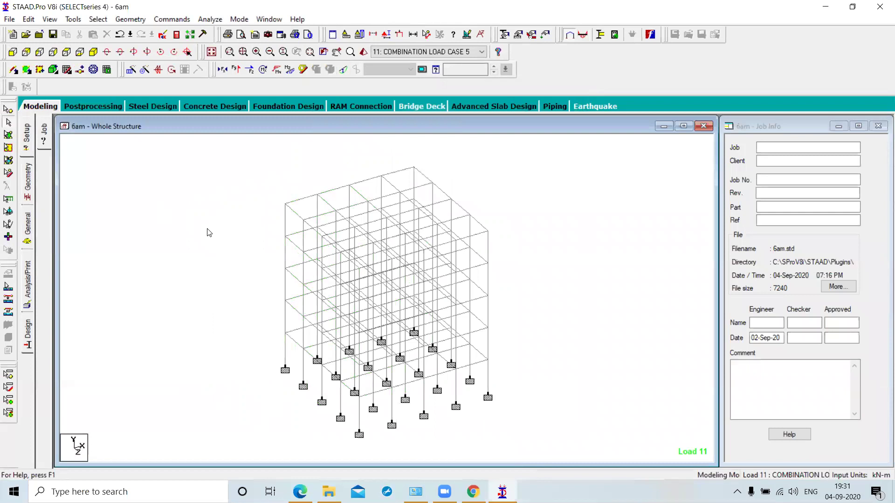